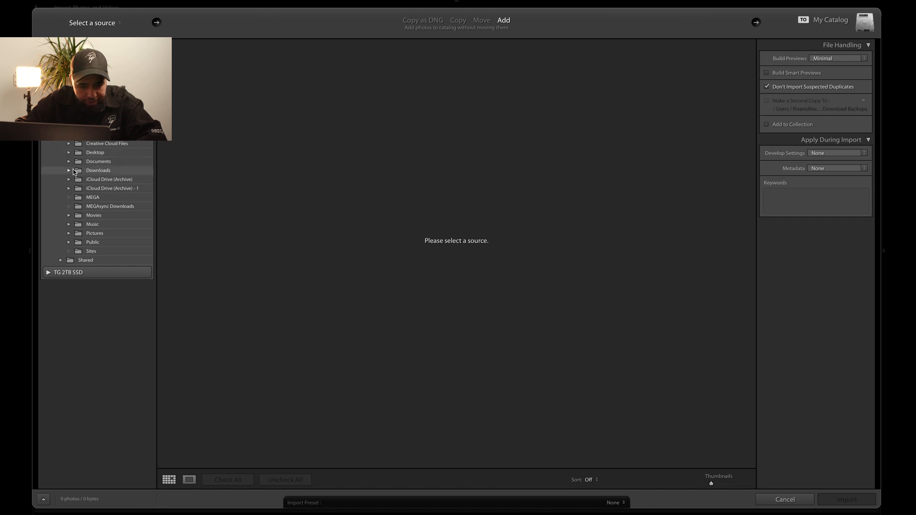
Step: Import the four photos from the Photos folder inside Desktop's How to Edit Photos vLog folder into the catalog
click(69, 152)
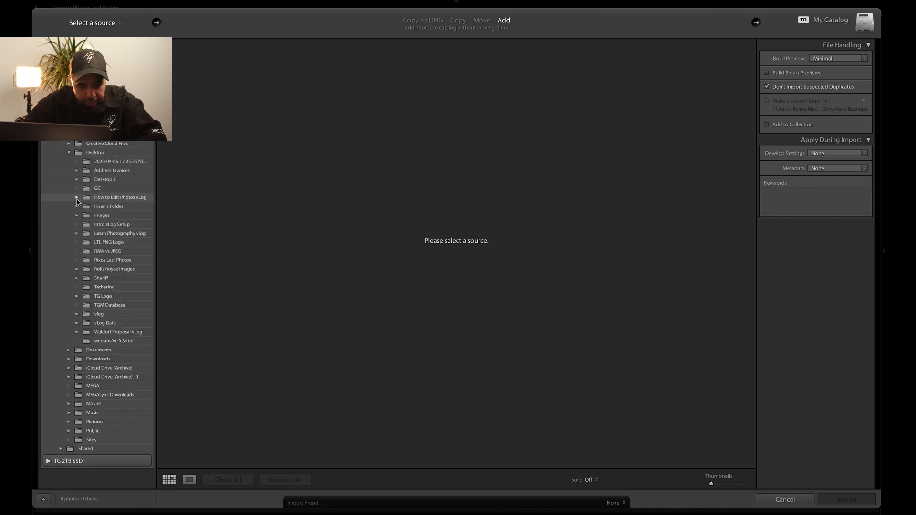
click(76, 198)
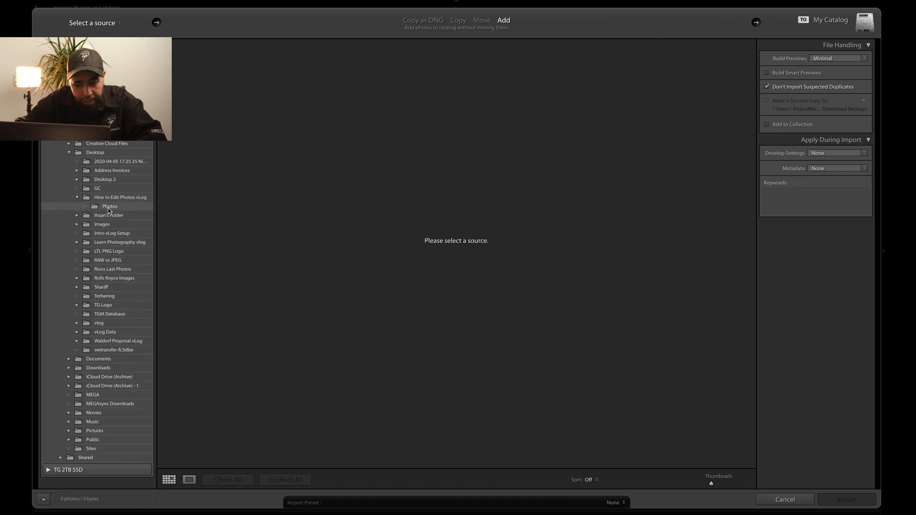
click(108, 208)
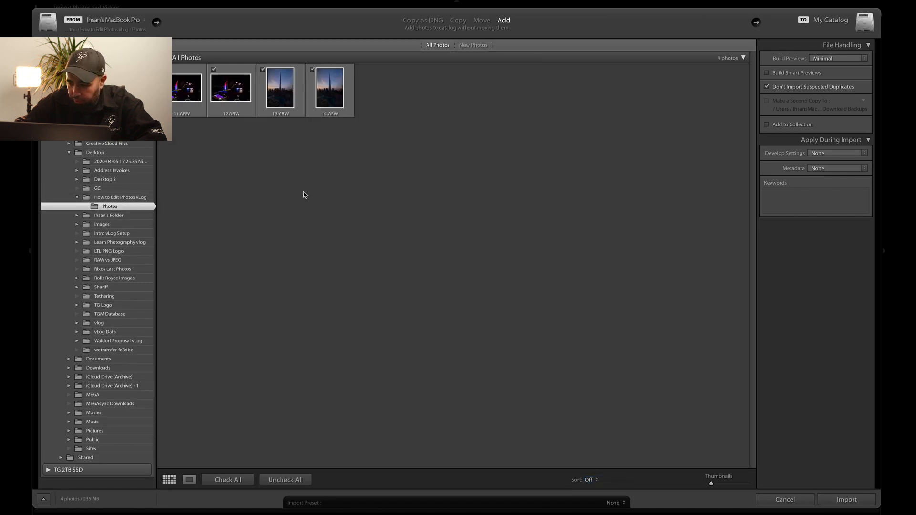
click(845, 500)
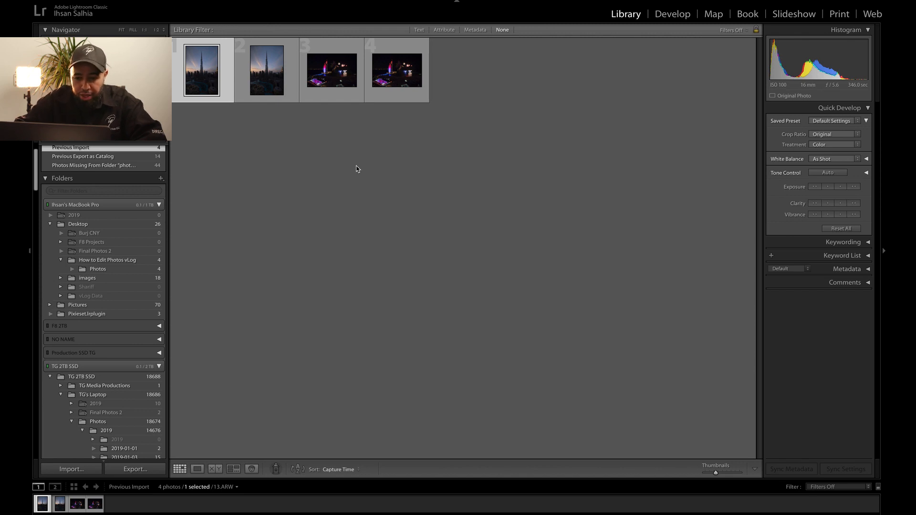
Step: Open the fireworks photo 11.ARW from the imported set for developing
click(333, 76)
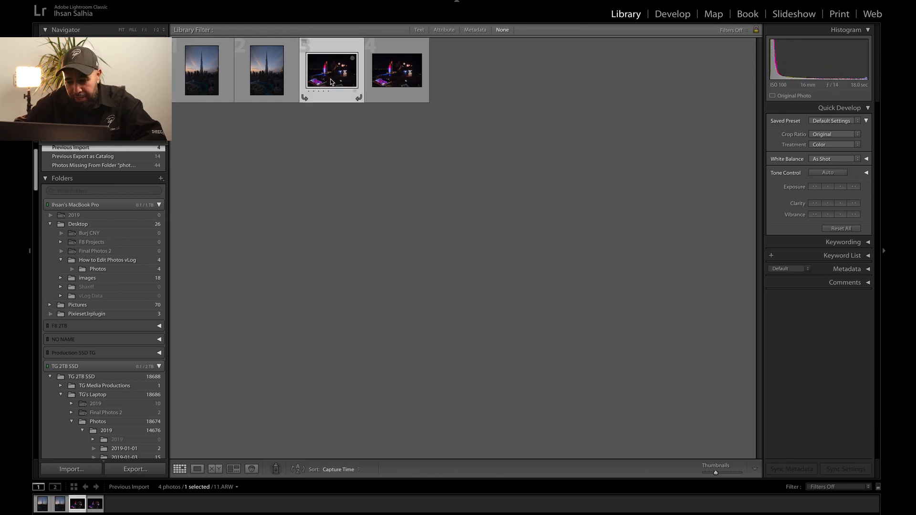
double_click(332, 76)
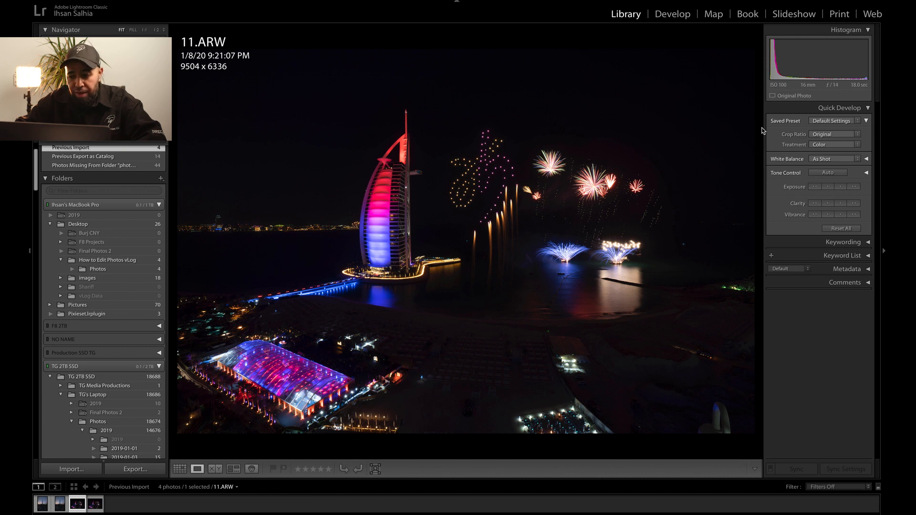
click(673, 14)
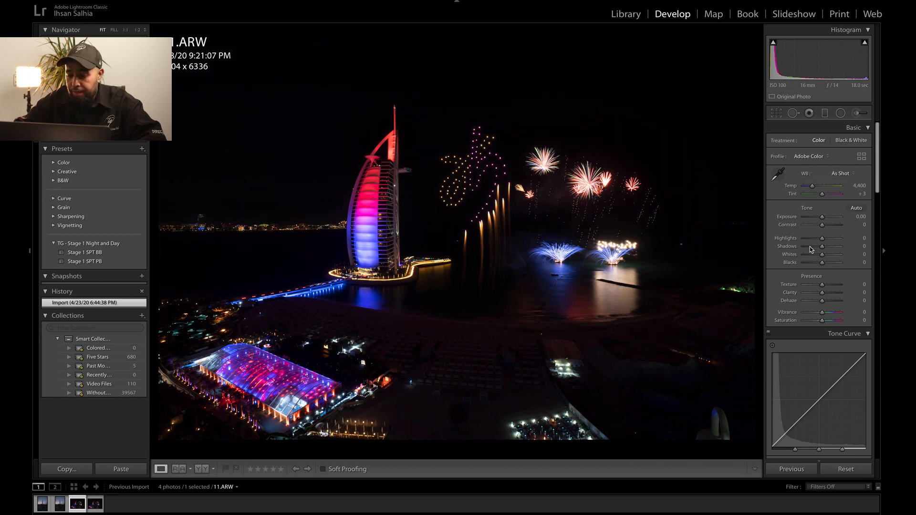
Step: Adjust the tone curve regions to Highlights +27, Lights +15, Darks -10 and Shadows -25
scroll(818, 273, down, 3)
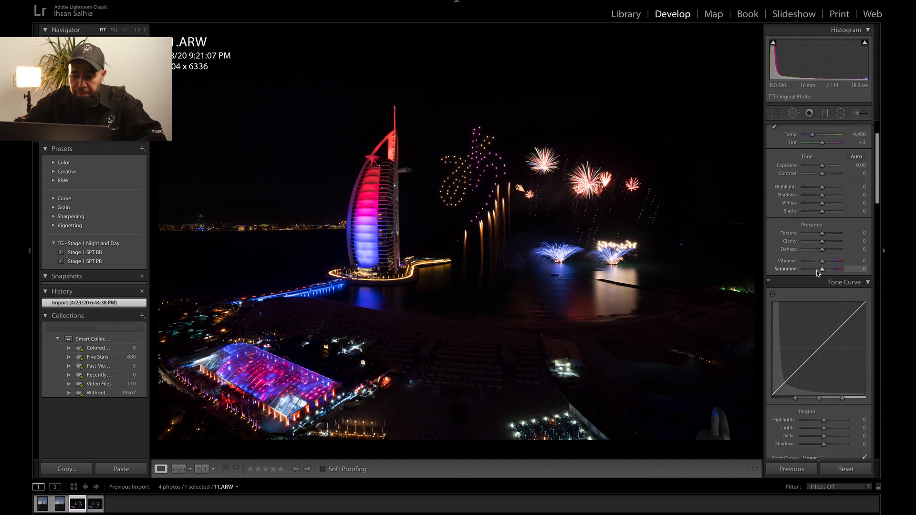
scroll(818, 273, down, 3)
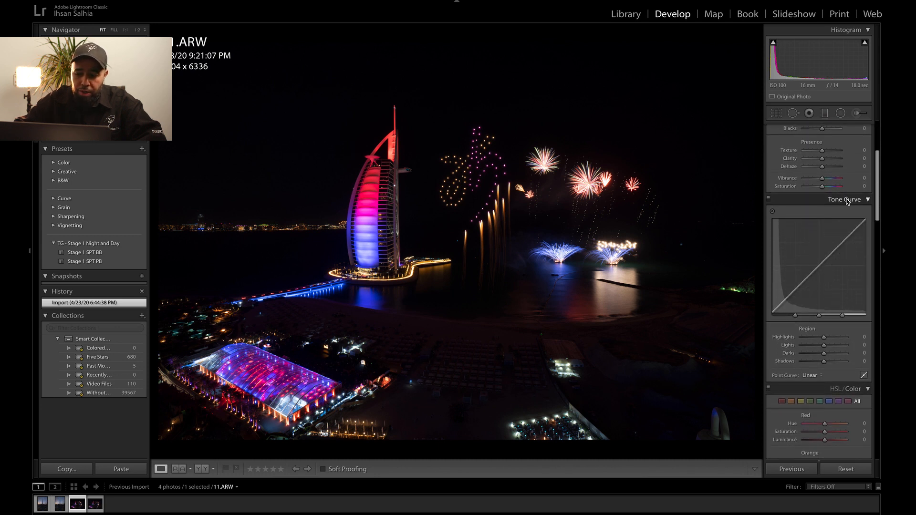
scroll(847, 201, down, 15)
scroll(847, 199, down, 6)
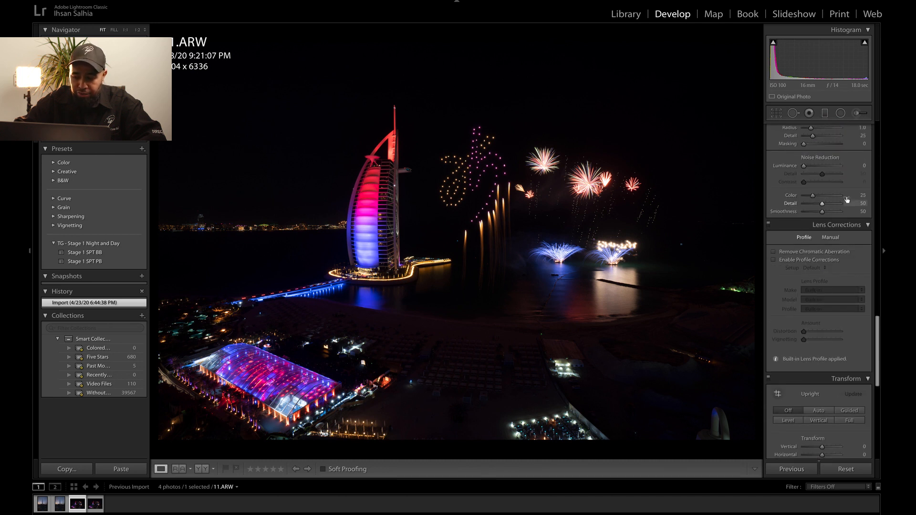
scroll(848, 201, up, 10)
scroll(847, 200, up, 12)
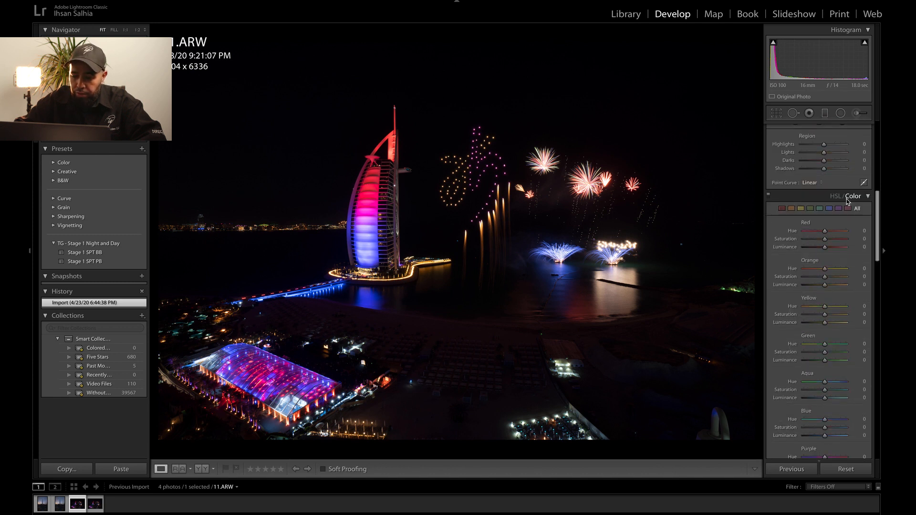
scroll(847, 199, up, 1)
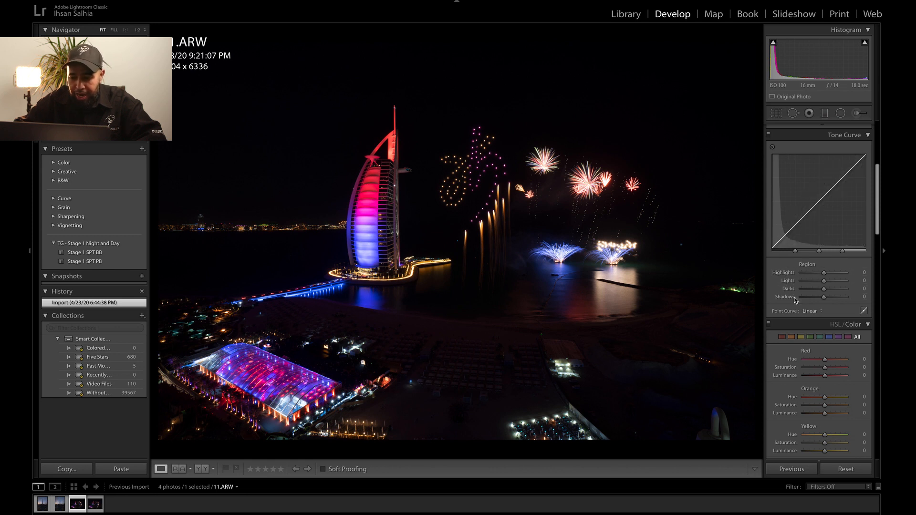
drag(825, 272, 819, 299)
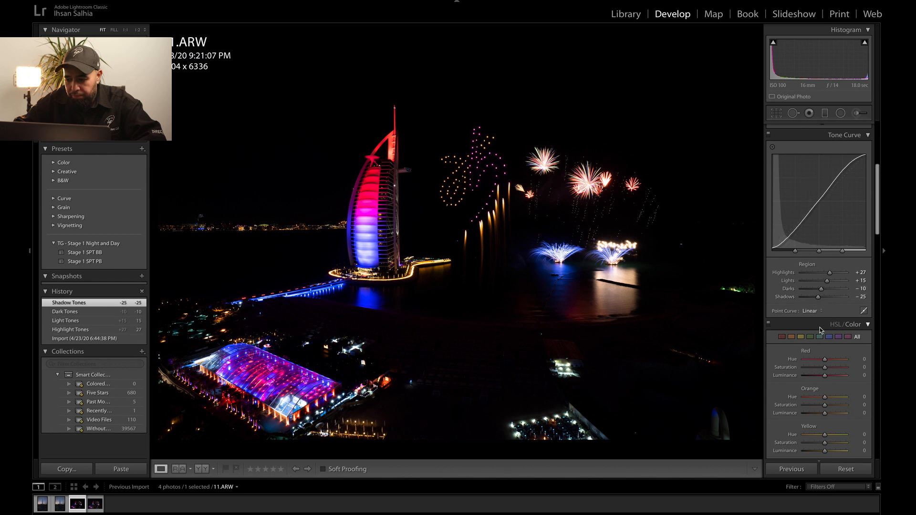
Step: Apply split toning with highlights at hue 245 and saturation 15, and shadows at hue 244 and saturation 19
scroll(820, 327, down, 5)
scroll(820, 328, down, 5)
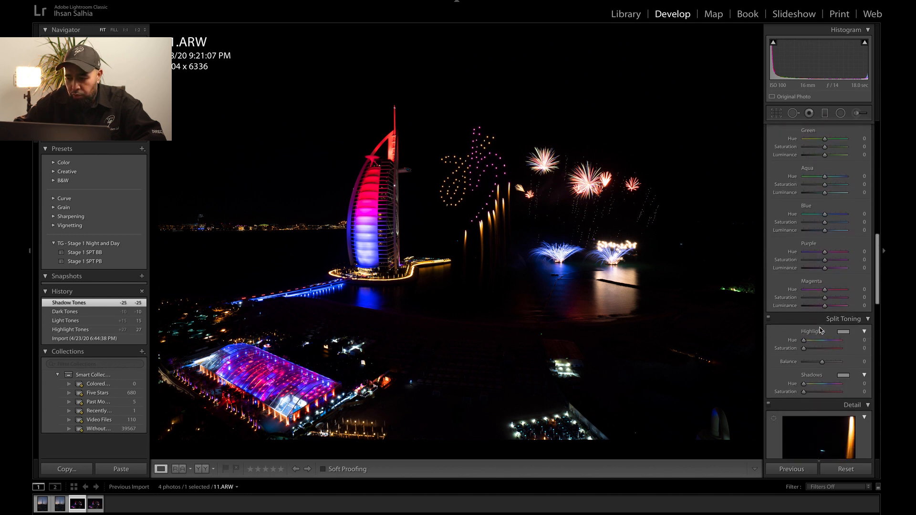
scroll(815, 306, down, 6)
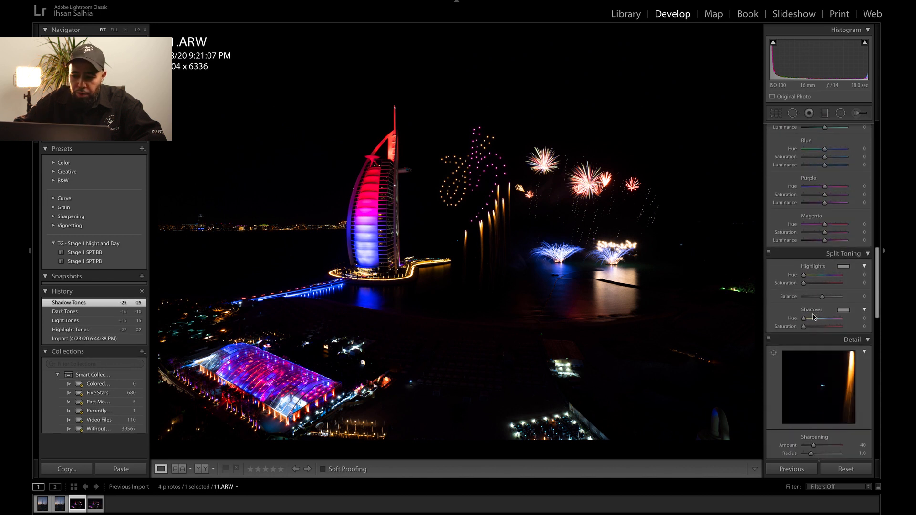
scroll(813, 314, up, 1)
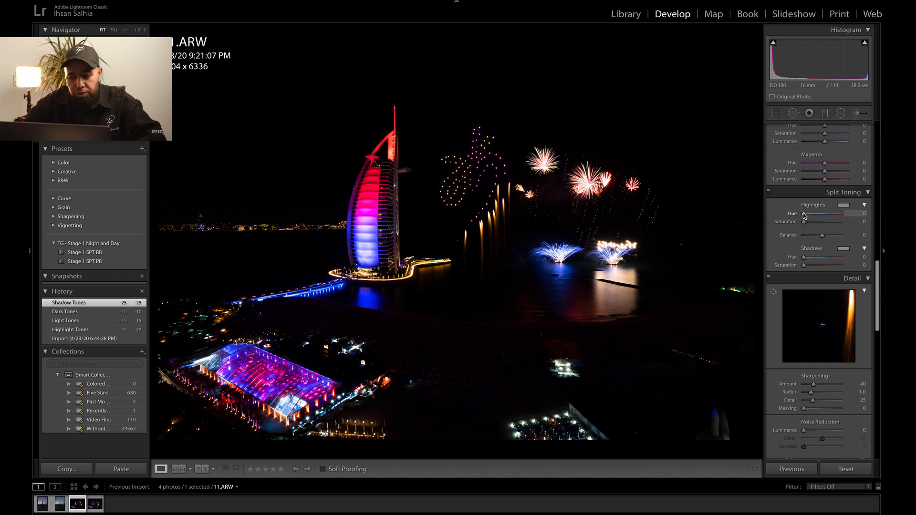
drag(805, 215, 829, 222)
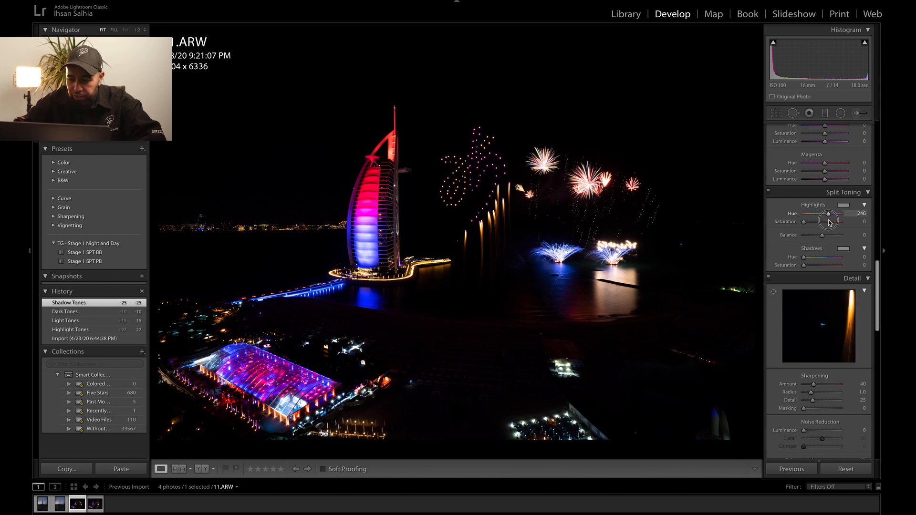
drag(829, 222, 806, 225)
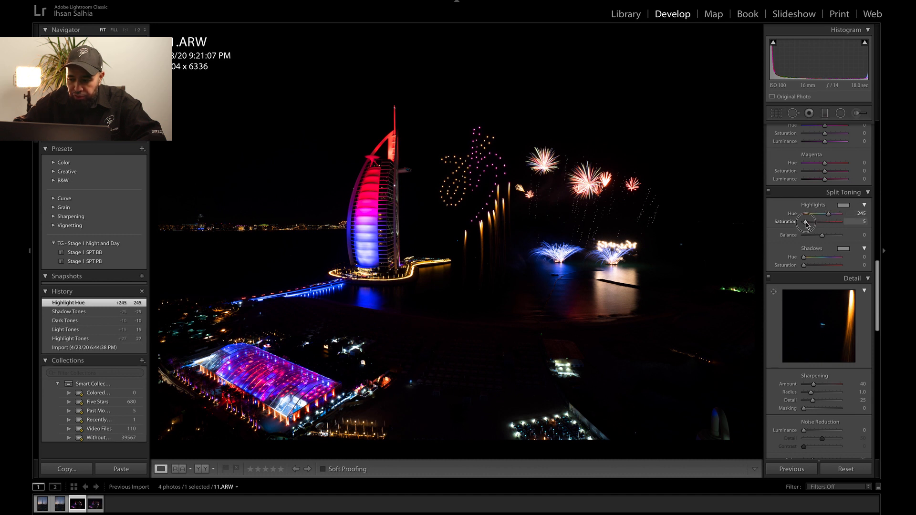
drag(807, 225, 809, 225)
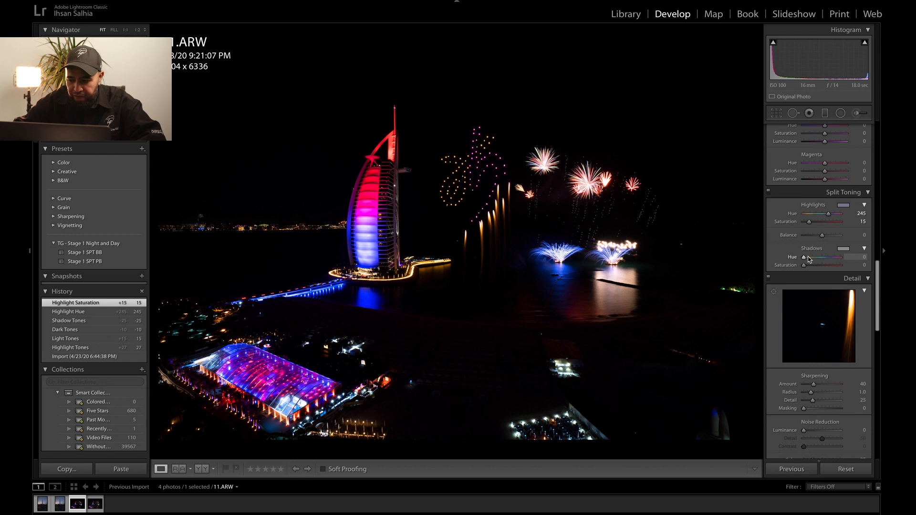
mouse_move(805, 258)
mouse_down()
mouse_move(834, 261)
mouse_move(813, 268)
mouse_up()
Step: Sharpen the photo with Amount 80, Radius 3.0 and Masking 70, using the grayscale preview to judge the effect
scroll(814, 286, down, 5)
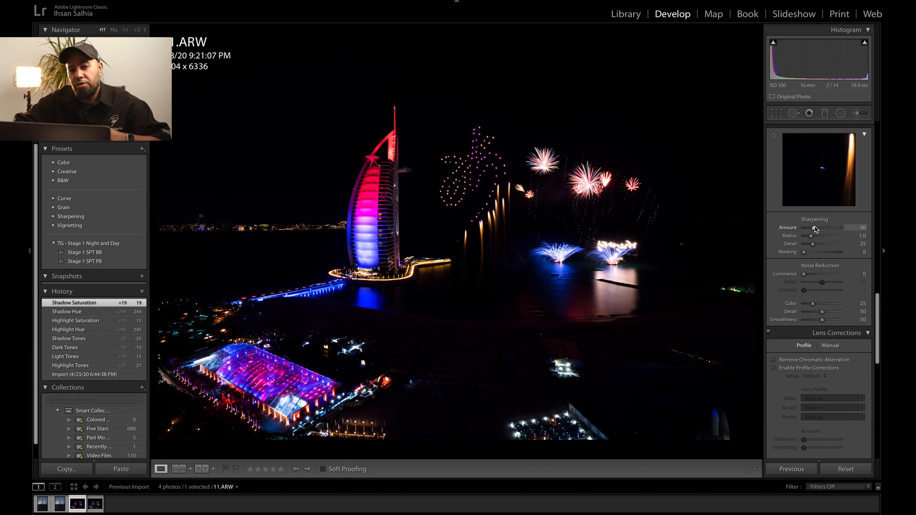
drag(816, 229, 824, 231)
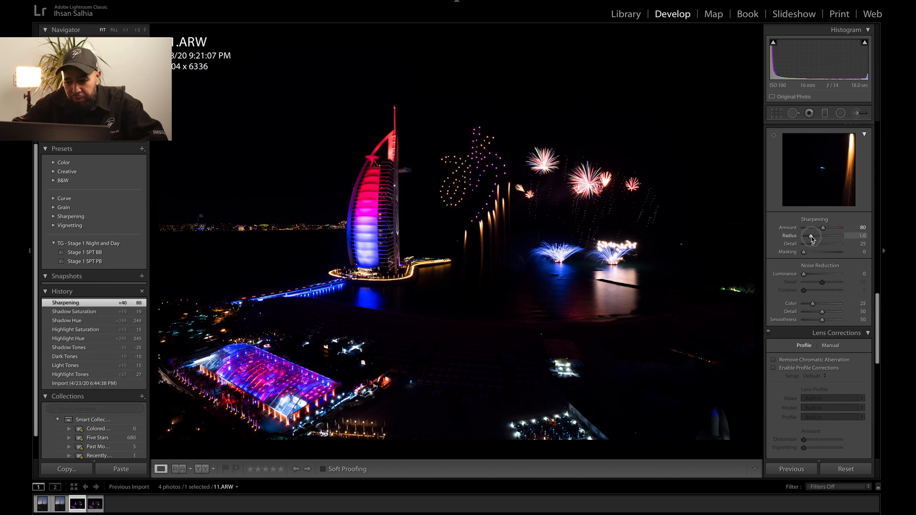
drag(812, 238, 815, 239)
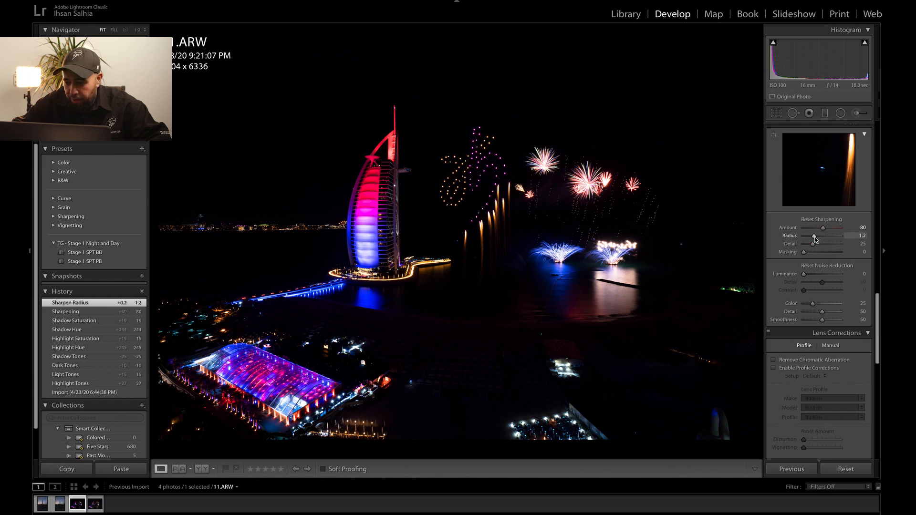
alt+click(816, 240)
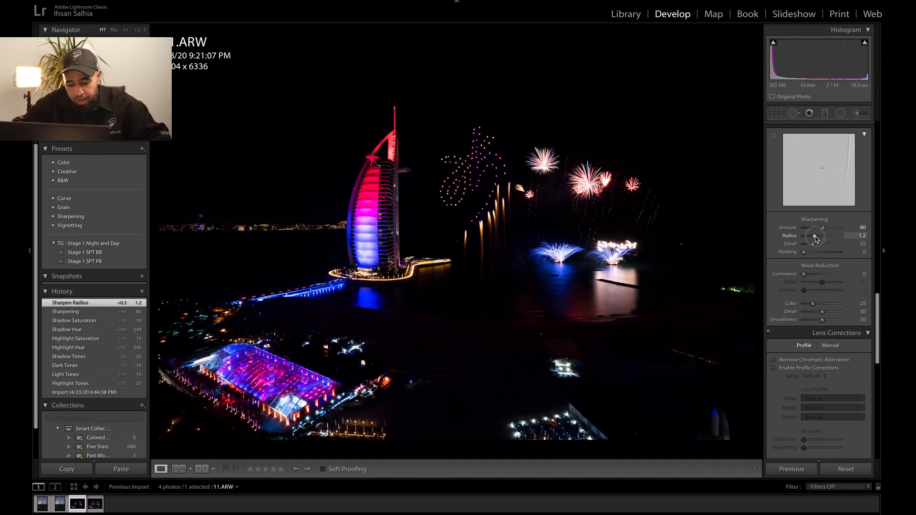
drag(816, 238, 839, 242)
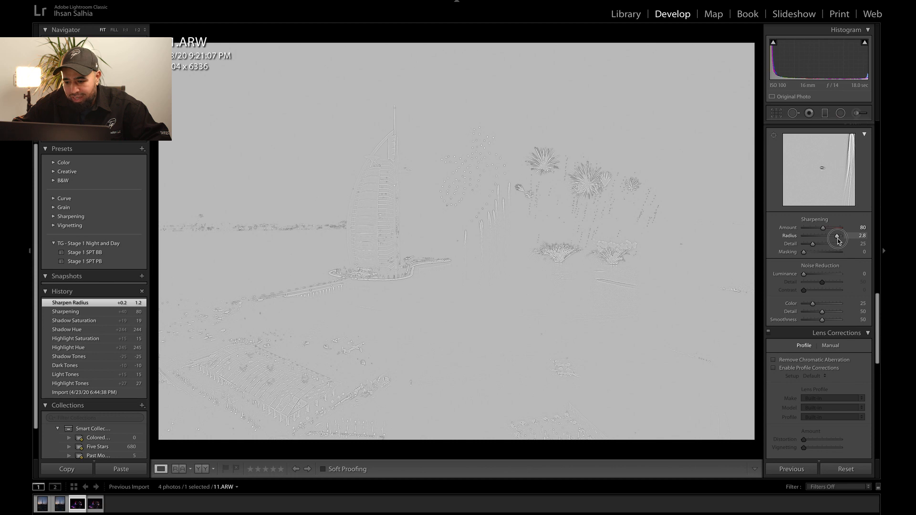
drag(839, 241, 839, 242)
key(alt)
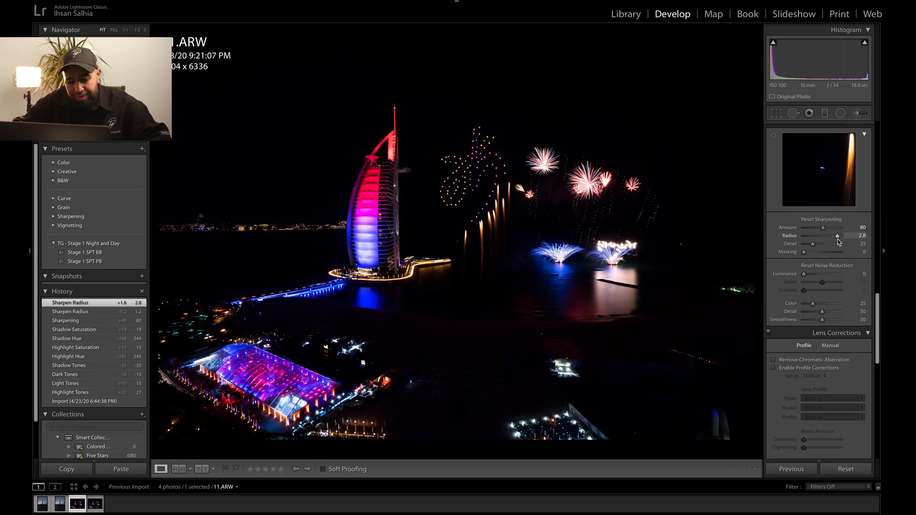
drag(839, 236, 842, 237)
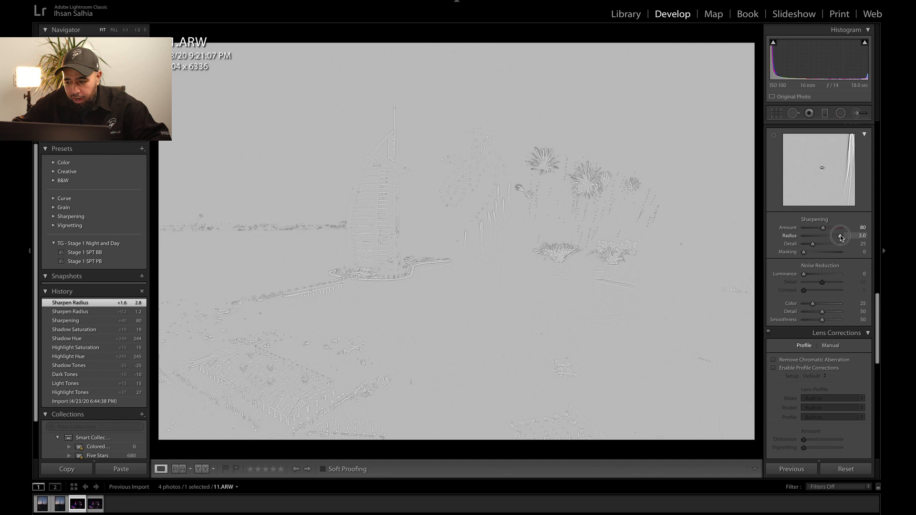
drag(841, 237, 842, 238)
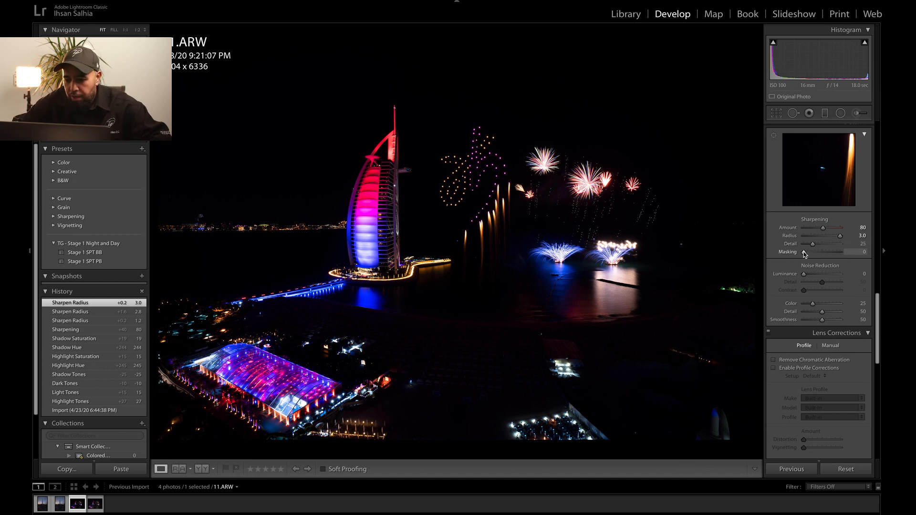
key(alt)
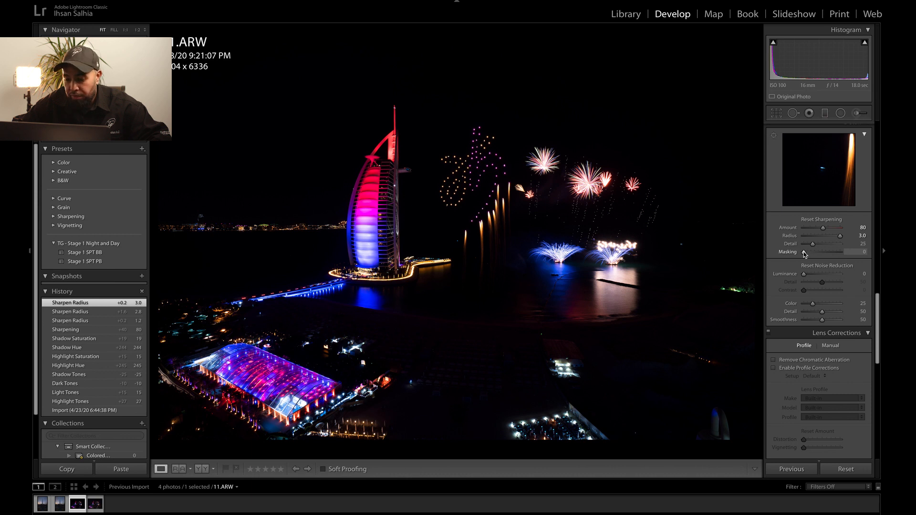
drag(804, 253, 831, 254)
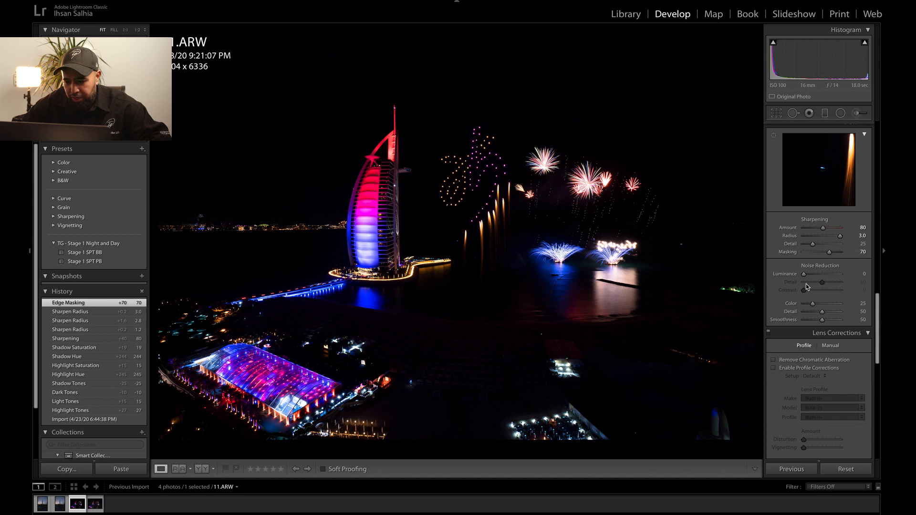
Step: Set luminance noise reduction to 71 with Detail 59 and Contrast 1
key(alt)
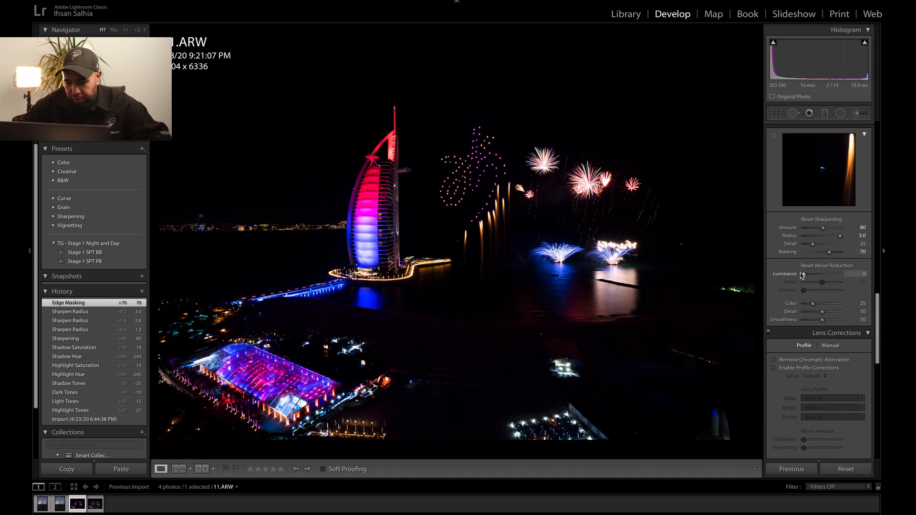
drag(806, 275, 805, 276)
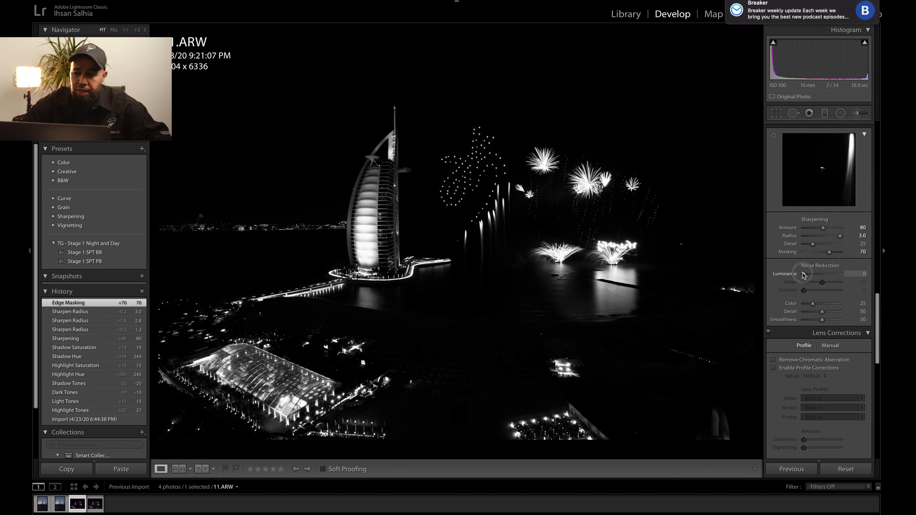
drag(804, 275, 804, 275)
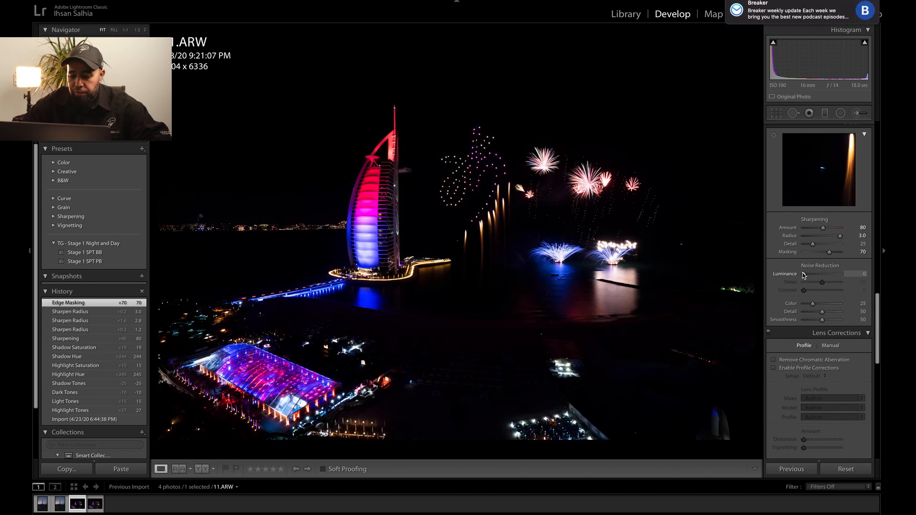
key(XF86AudioMute)
mouse_move(805, 275)
mouse_down()
mouse_move(834, 280)
mouse_move(805, 293)
mouse_up()
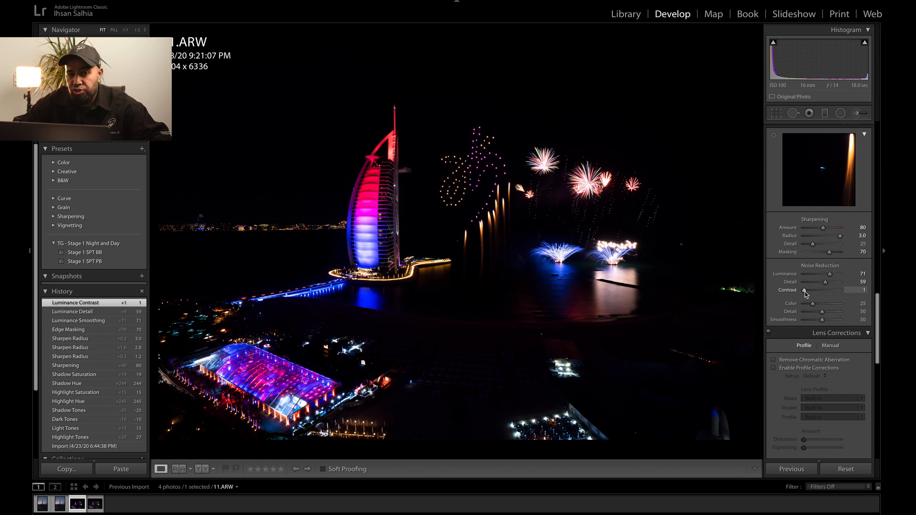
Step: Raise color noise reduction to 100, with its Detail and Smoothness also at 100
drag(813, 305, 847, 308)
click(843, 313)
drag(823, 320, 844, 323)
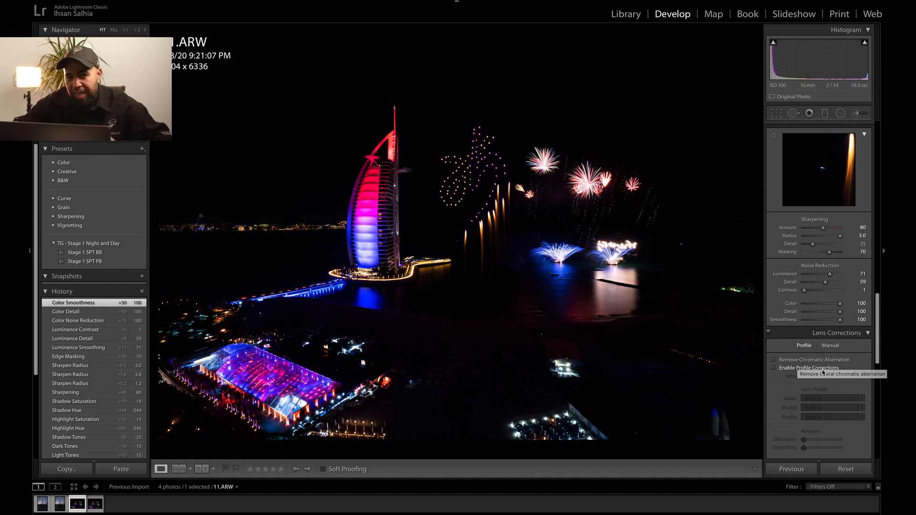
scroll(843, 350, down, 6)
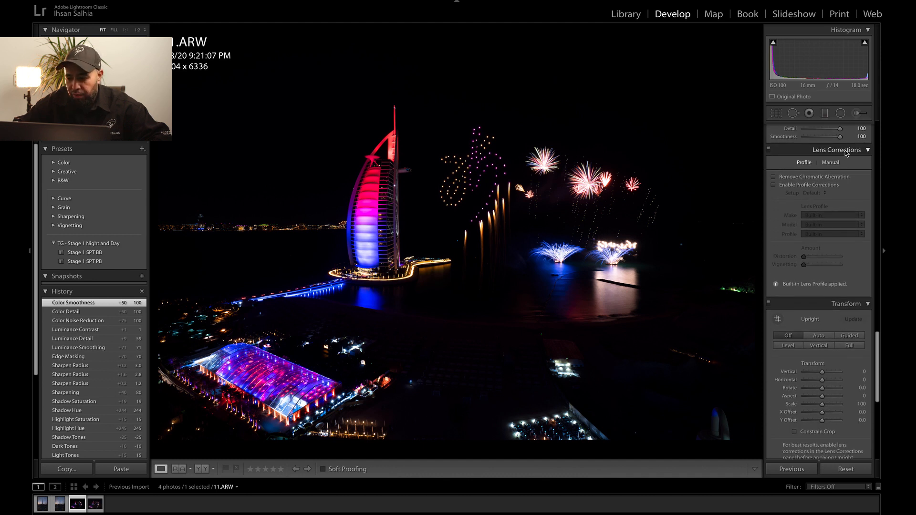
Step: Enable chromatic aberration removal and lens profile corrections, and set the Upright perspective correction to Auto
click(774, 177)
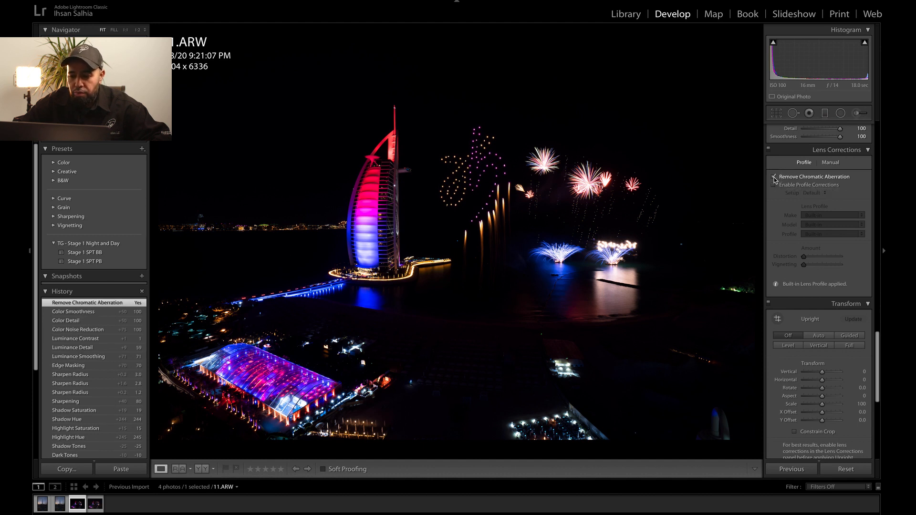
click(774, 185)
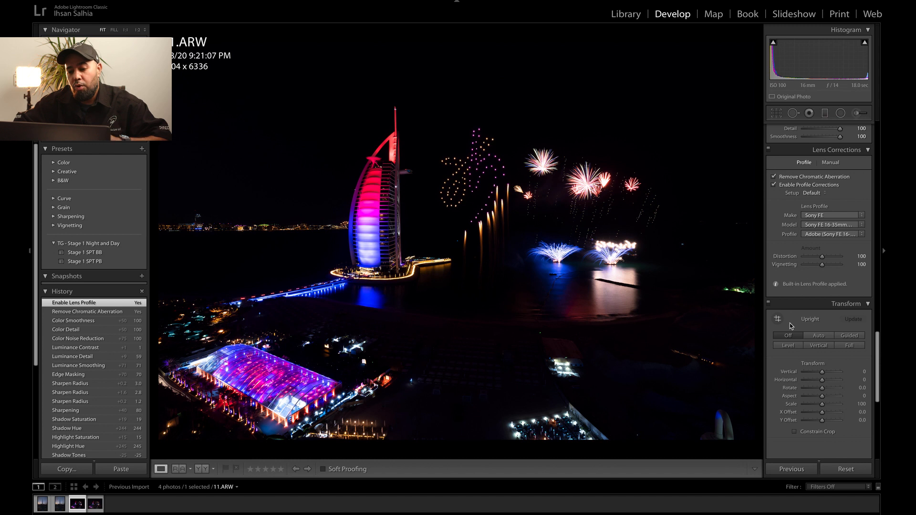
click(823, 340)
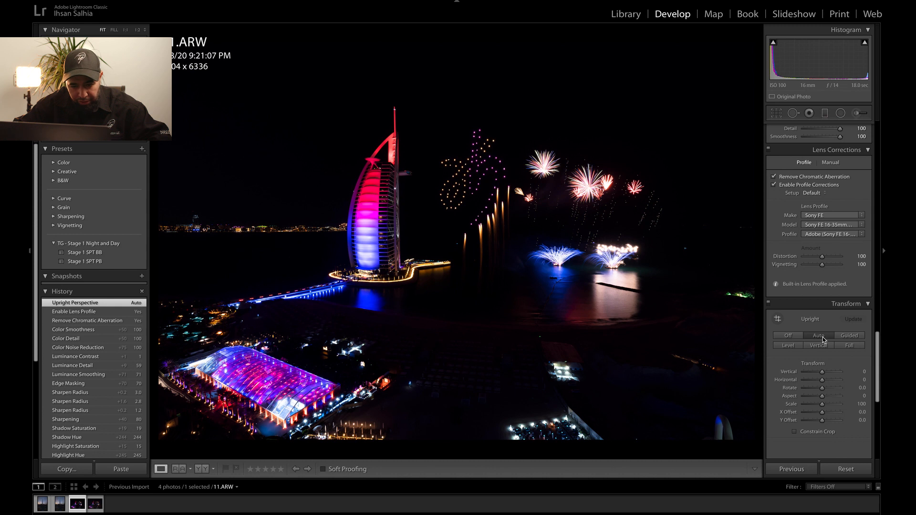
click(792, 336)
click(817, 337)
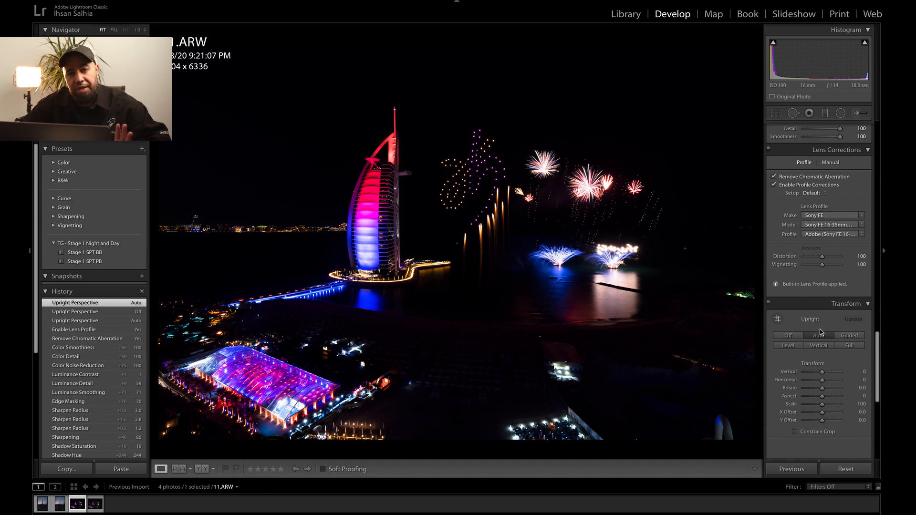
Step: Raise the photo's presence settings to Texture +39, Clarity +24 and Dehaze +5
scroll(827, 257, up, 2)
scroll(827, 257, up, 10)
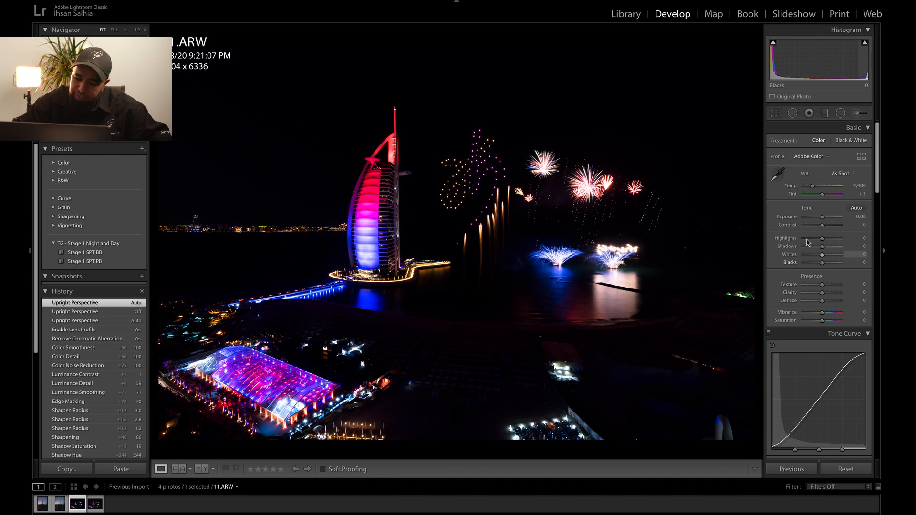
drag(823, 286, 822, 304)
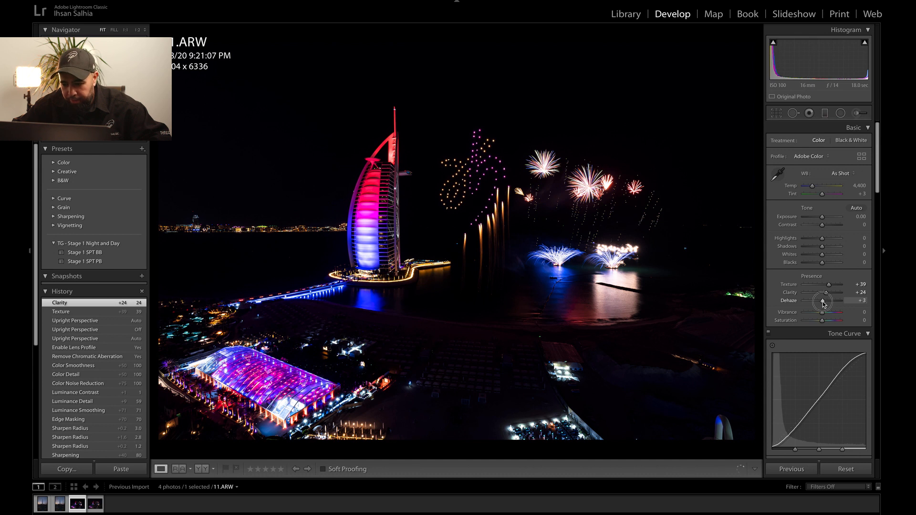
drag(823, 303, 824, 303)
drag(824, 304, 824, 304)
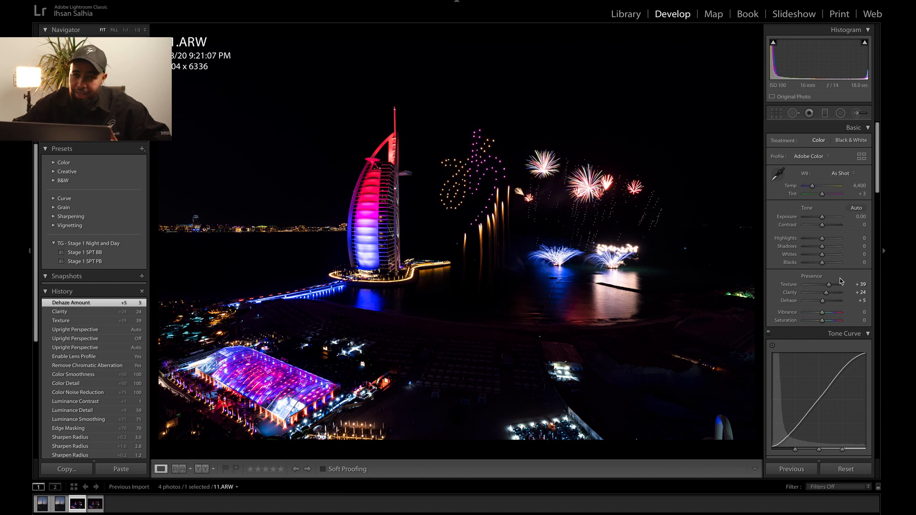
Step: Apply the automatic tone settings and reduce Exposure to +0.95, comparing the fireworks up close with the unedited version
click(857, 209)
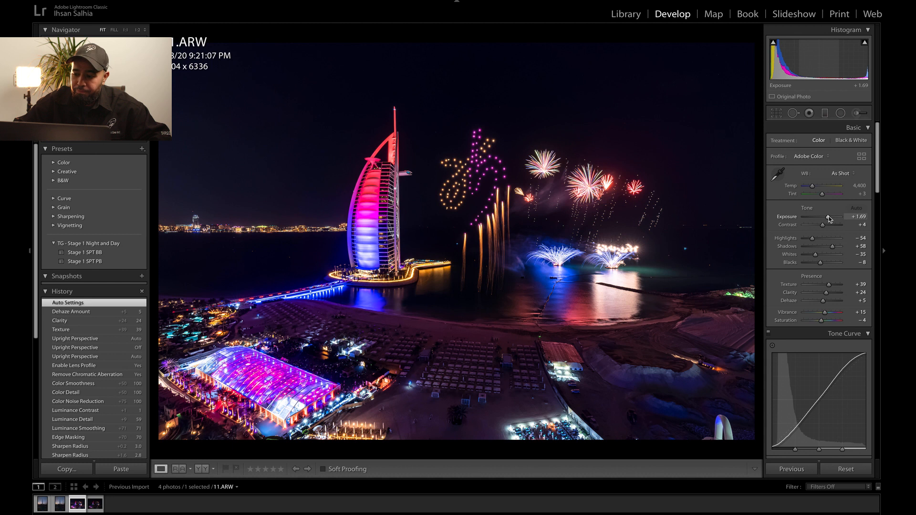
drag(829, 219, 826, 219)
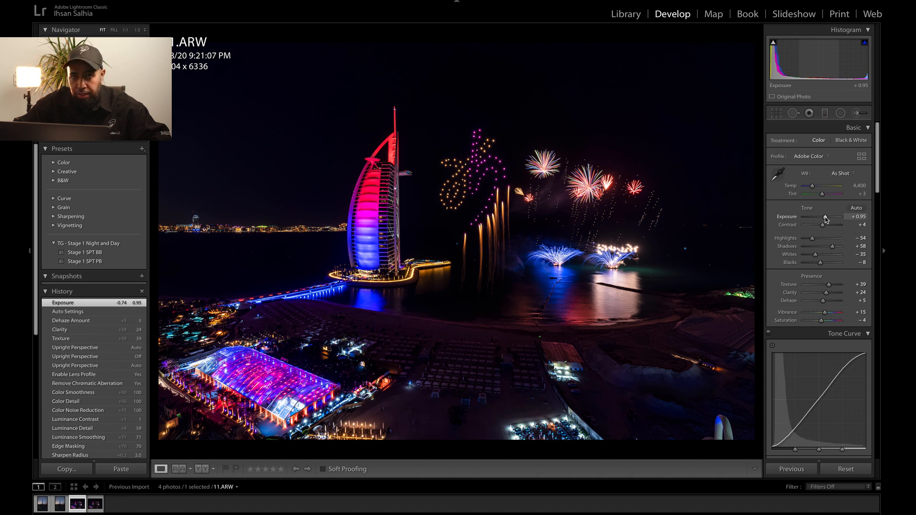
click(587, 187)
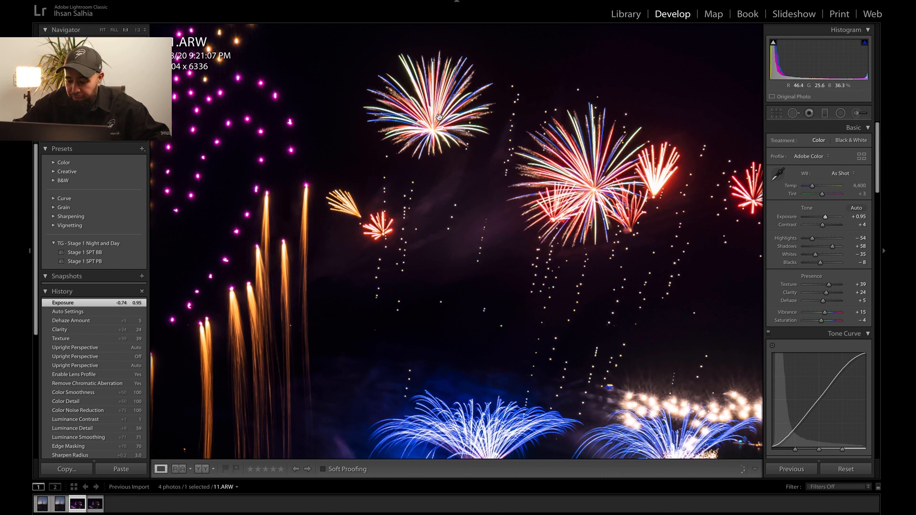
key(backslash)
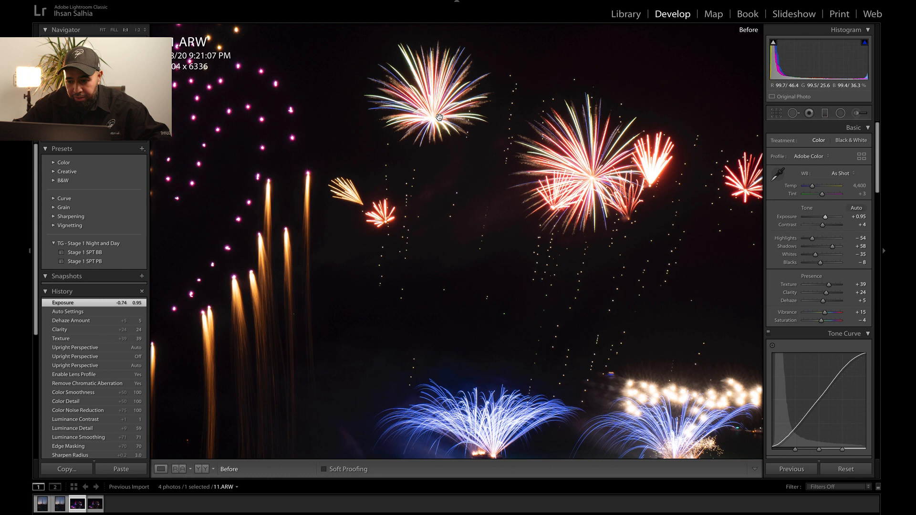
key(backslash)
key(backslash)
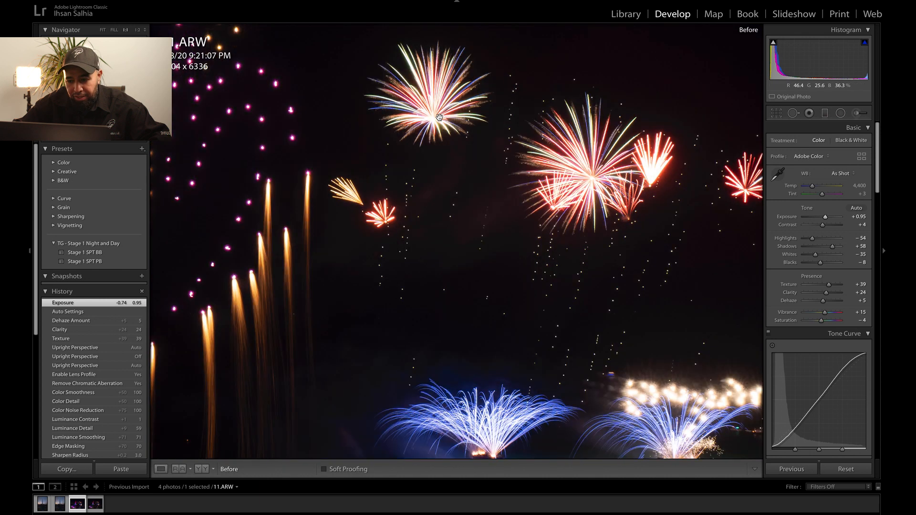
key(backslash)
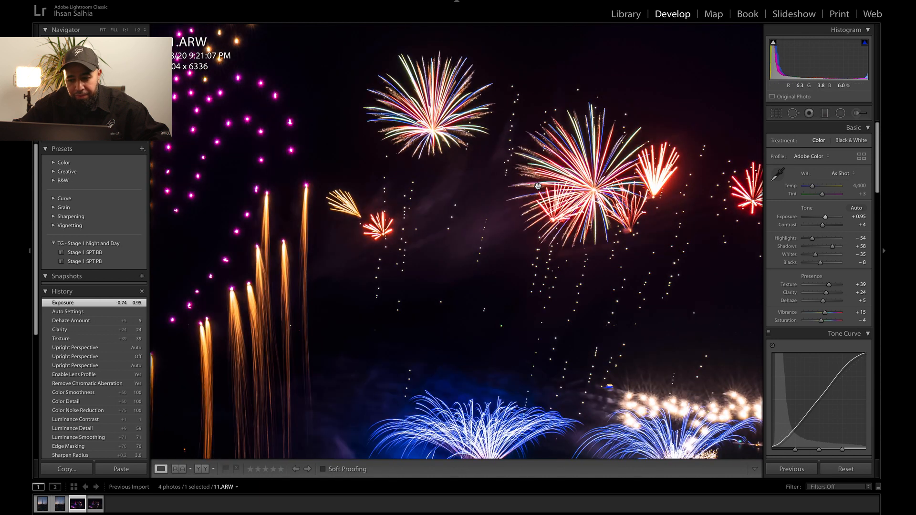
click(636, 217)
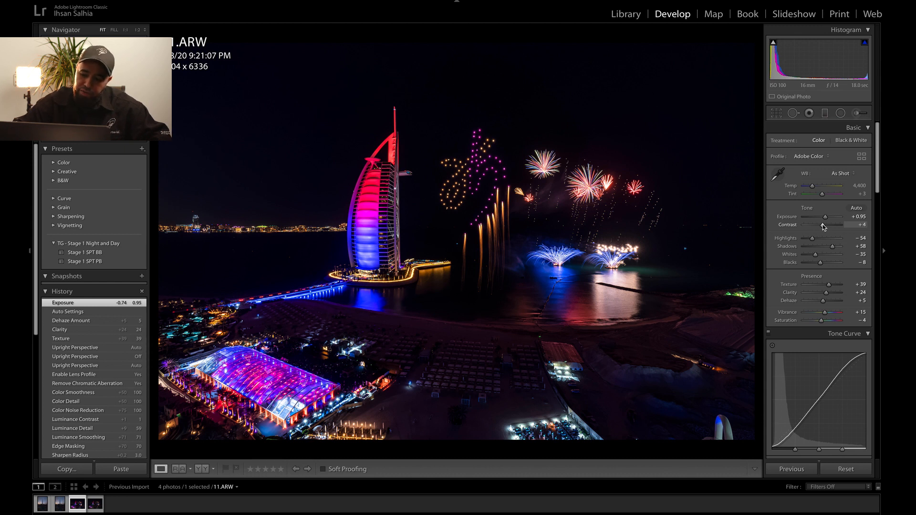
Step: Lower Contrast to -15 and Highlights to -67, checking the bright fireworks above the water up close
double_click(823, 225)
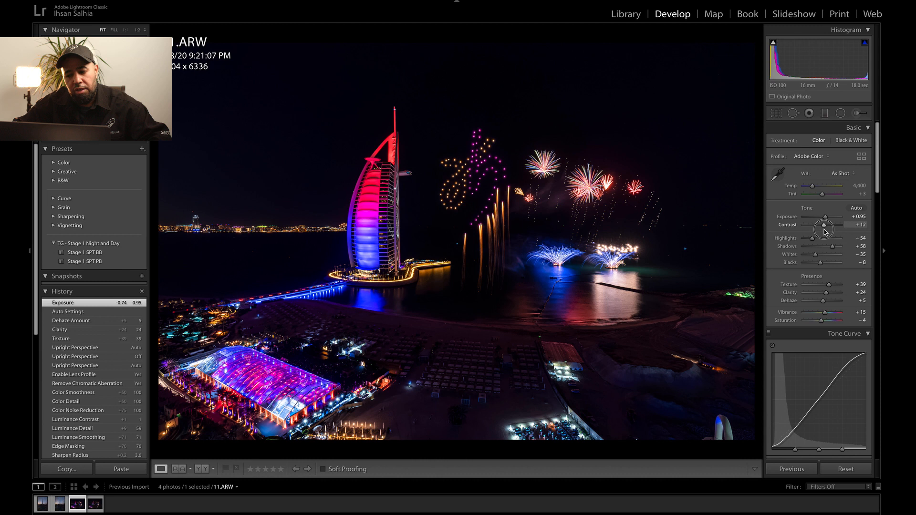
drag(823, 229, 820, 229)
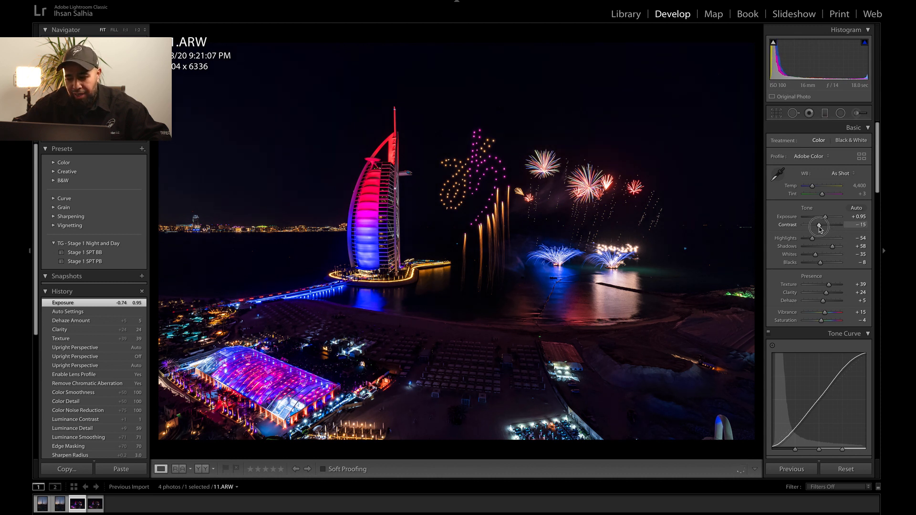
drag(820, 229, 820, 230)
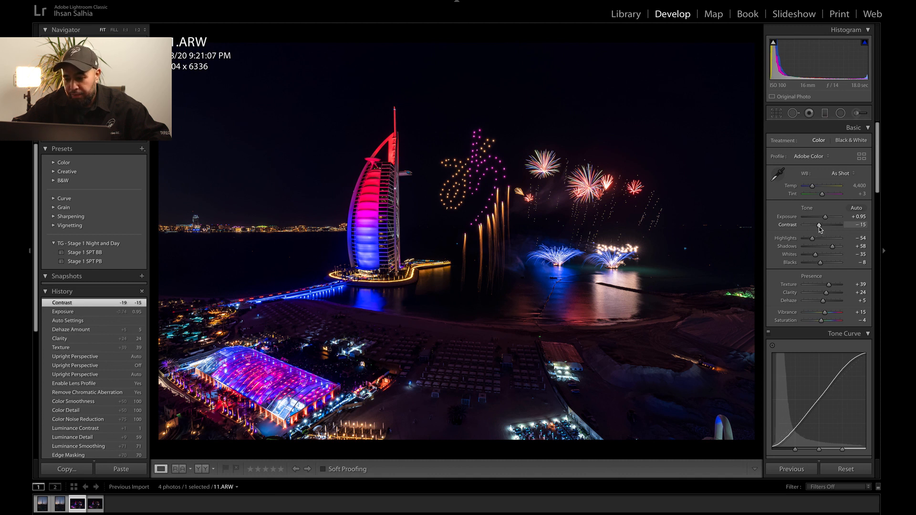
drag(813, 241, 810, 242)
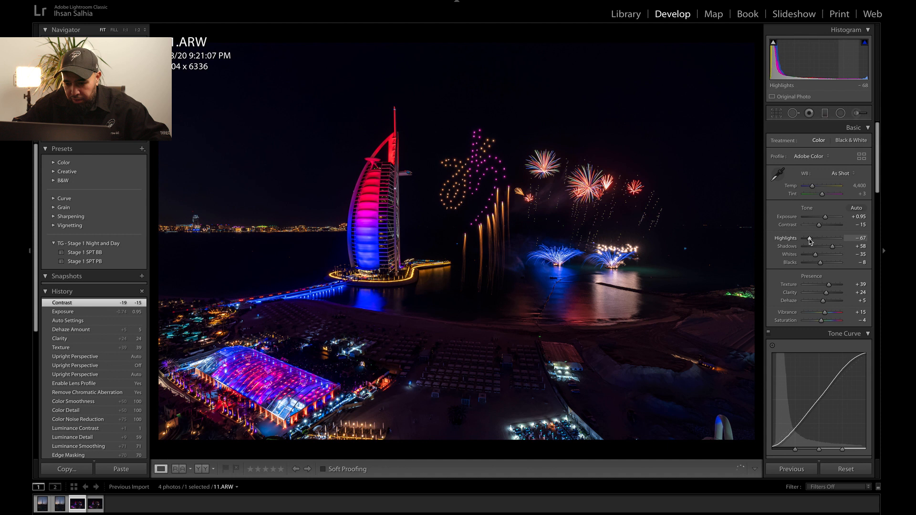
click(612, 248)
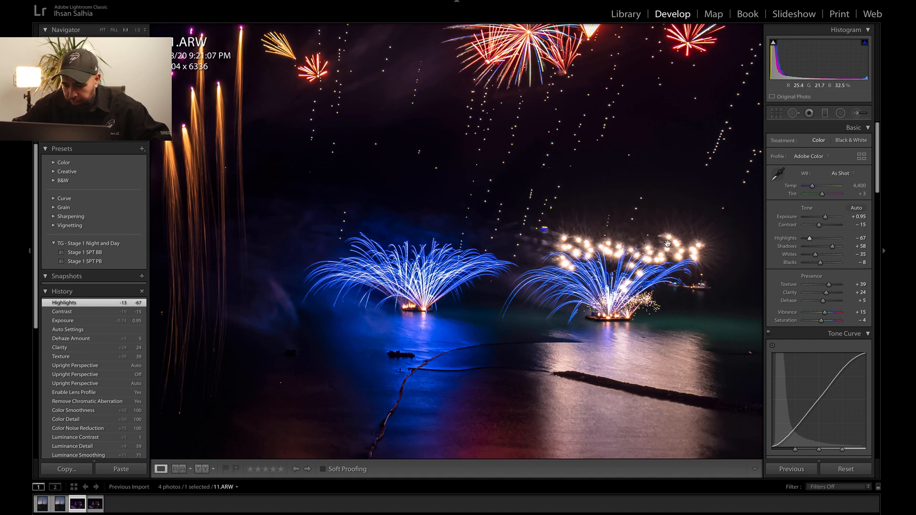
click(661, 256)
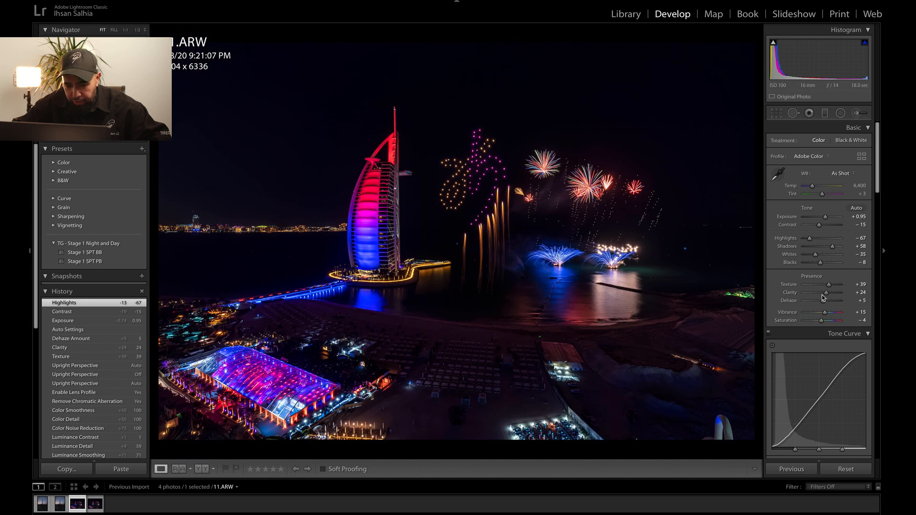
Step: Raise the Blacks to +3 to lift the darkest areas of the photo
click(821, 266)
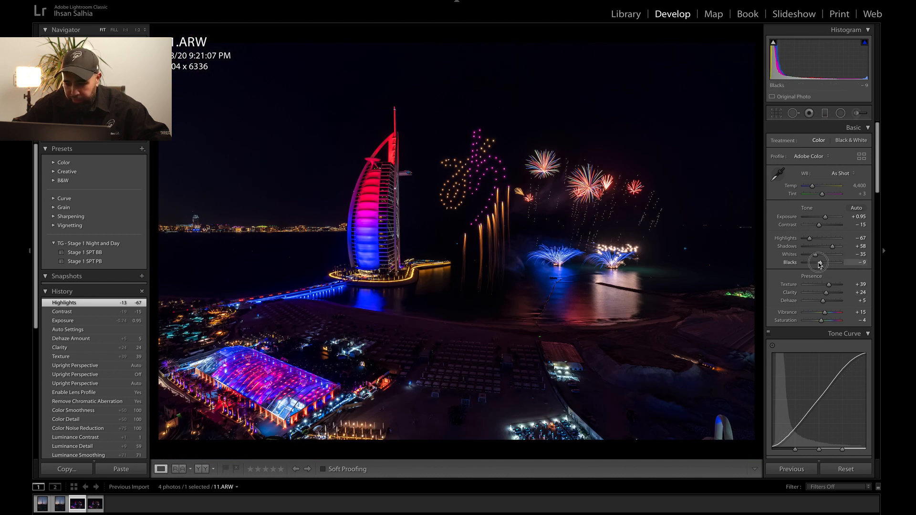
drag(820, 265, 821, 266)
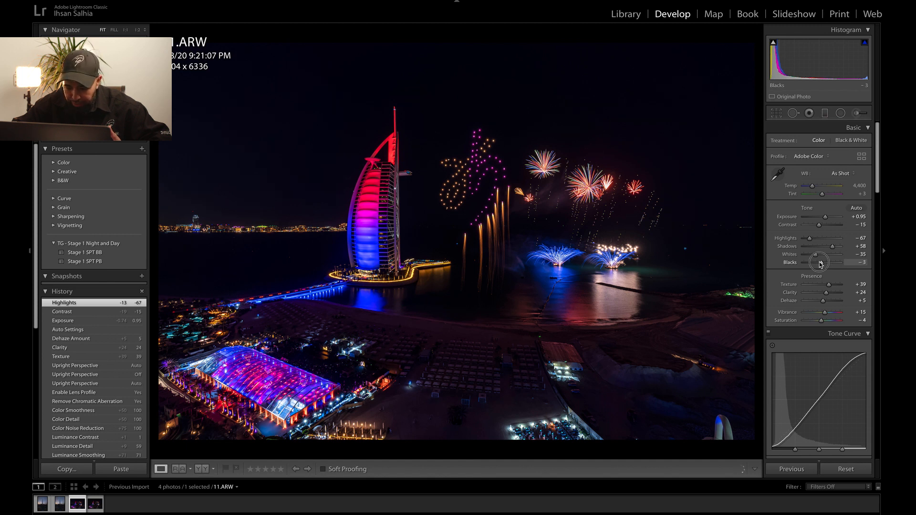
drag(821, 264, 823, 266)
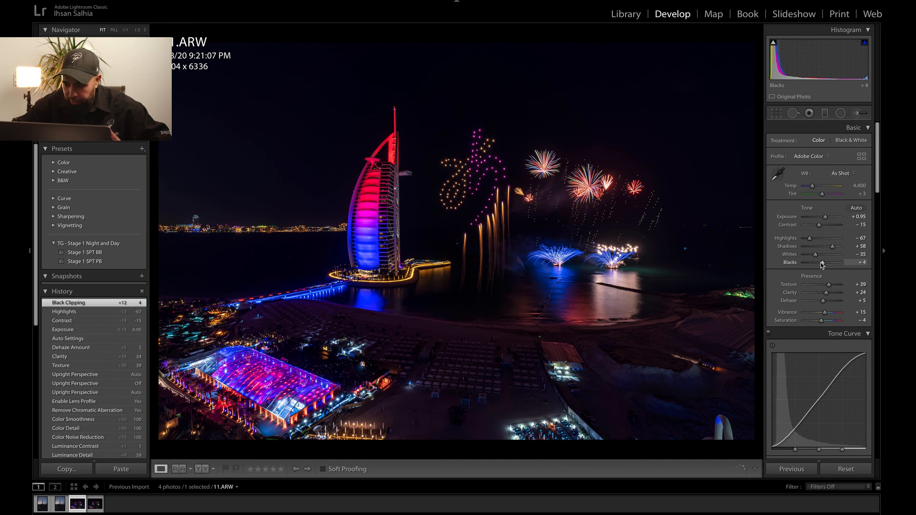
click(821, 263)
drag(822, 266, 821, 265)
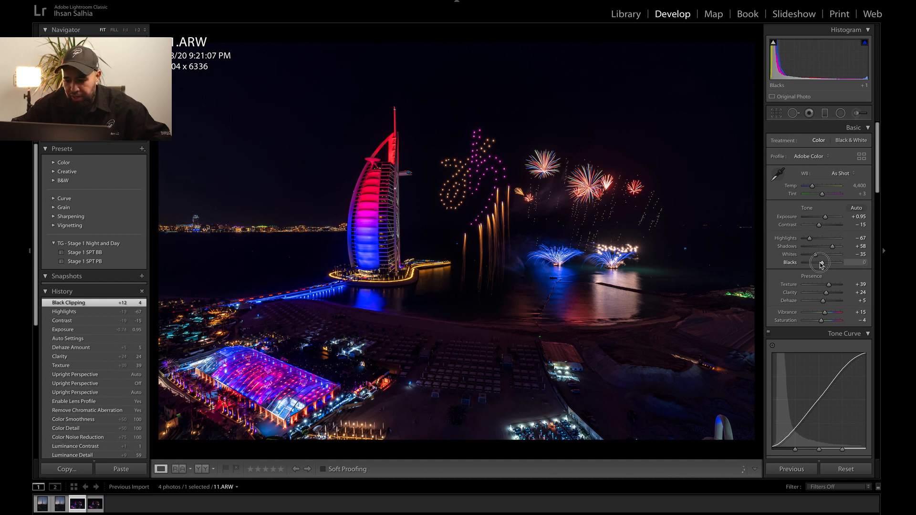
drag(821, 266, 823, 266)
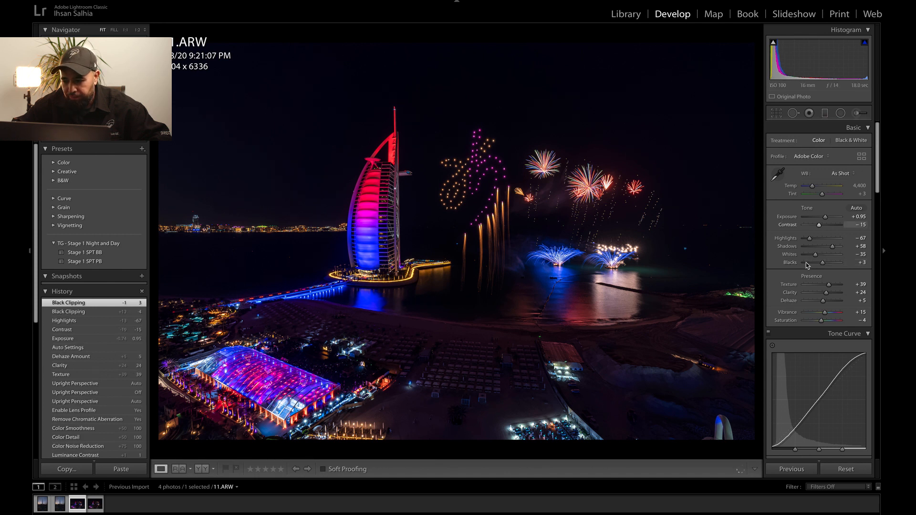
Step: Raise Vibrance to +25 and Saturation to +2, and lower Contrast to -30
click(825, 313)
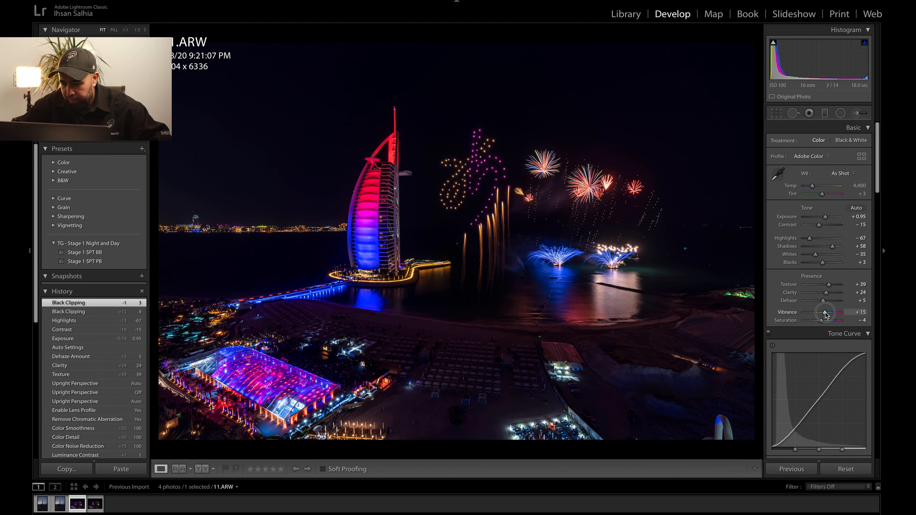
drag(826, 314, 828, 314)
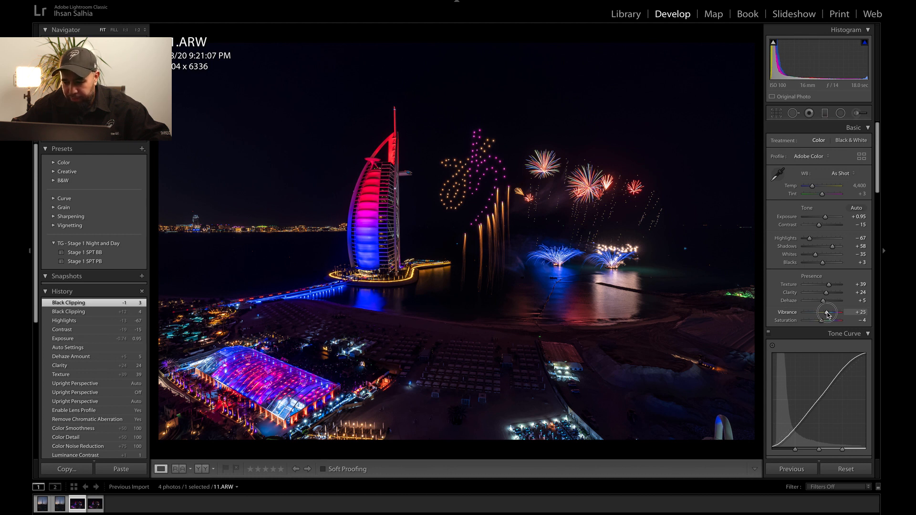
drag(828, 315, 824, 322)
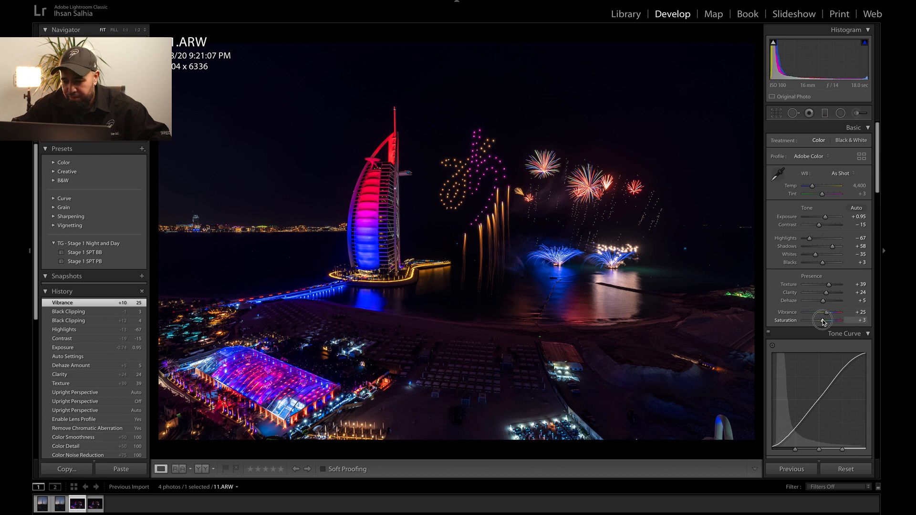
drag(823, 322, 823, 322)
drag(822, 225, 818, 228)
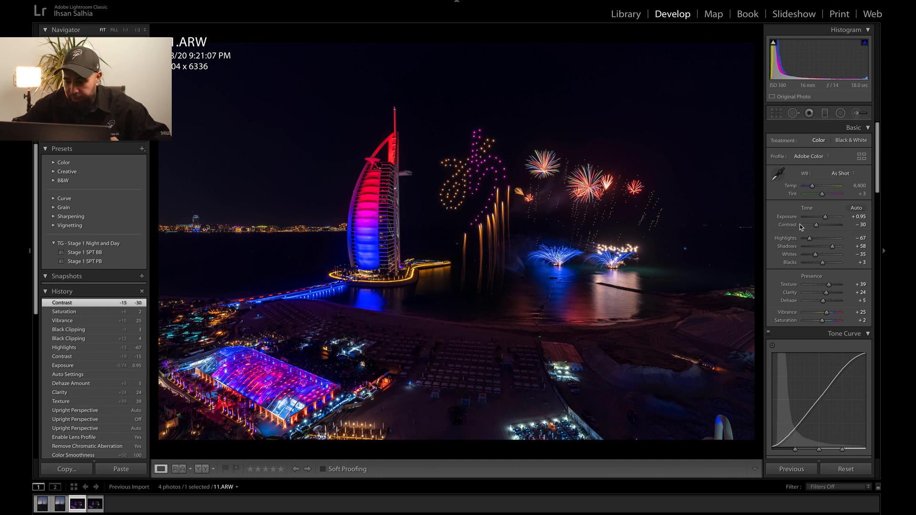
Step: Warm the white balance to a temperature of 5,019 and set the tint to +10
click(814, 186)
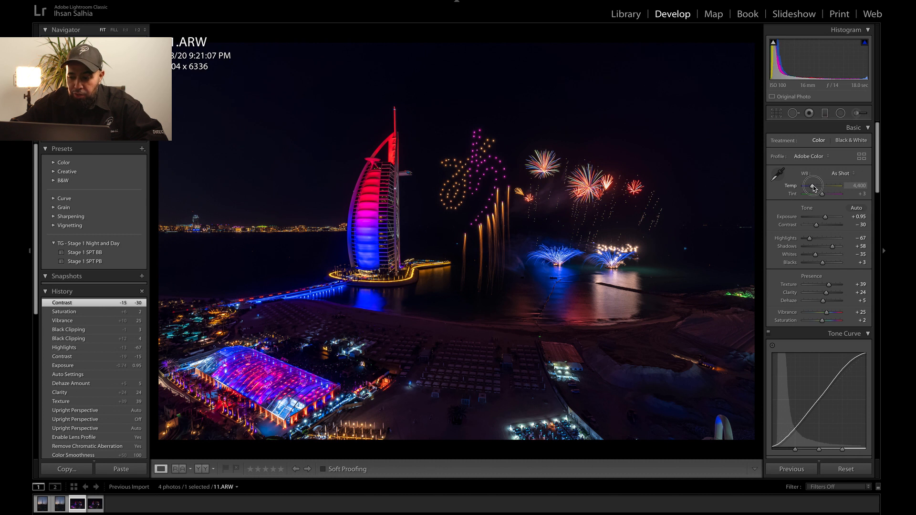
drag(814, 188, 815, 188)
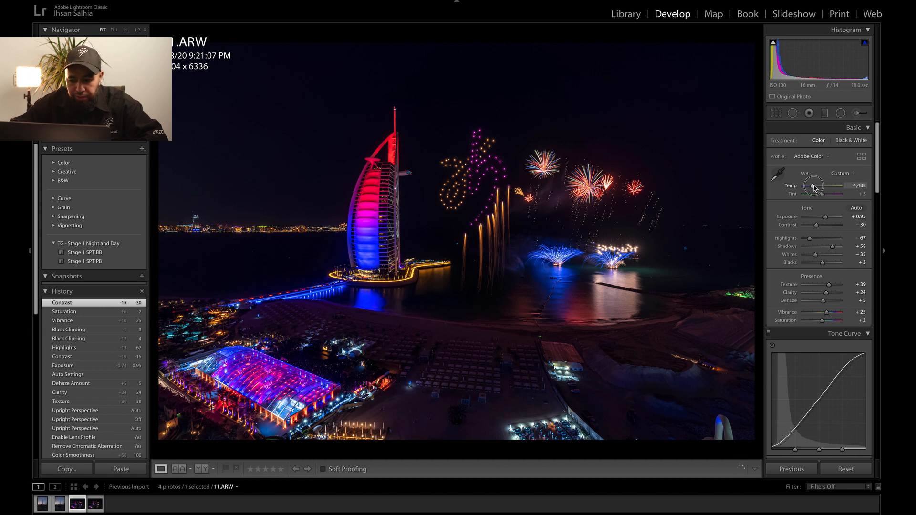
drag(815, 188, 815, 188)
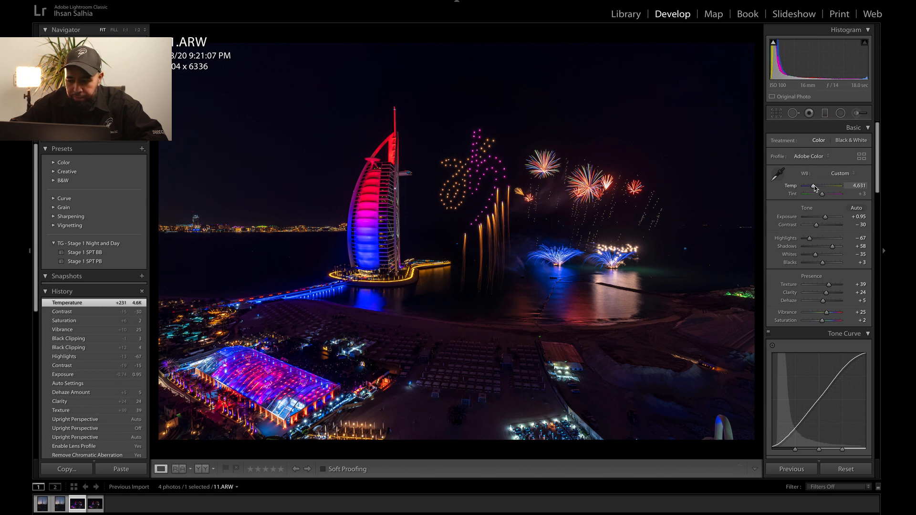
drag(815, 188, 816, 188)
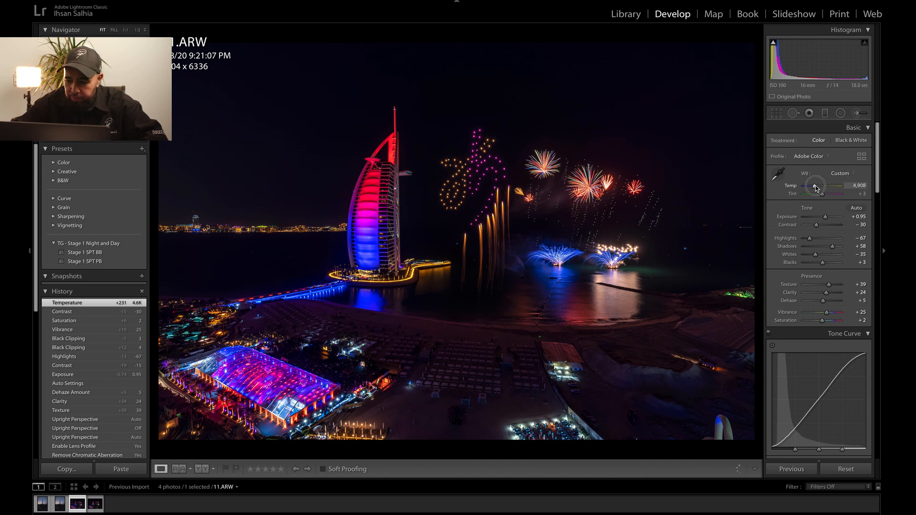
drag(816, 188, 816, 189)
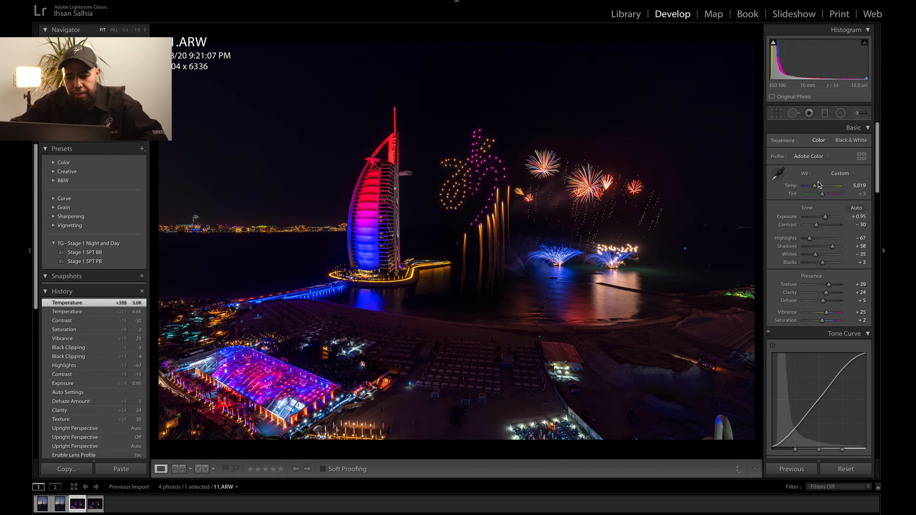
drag(823, 193, 824, 195)
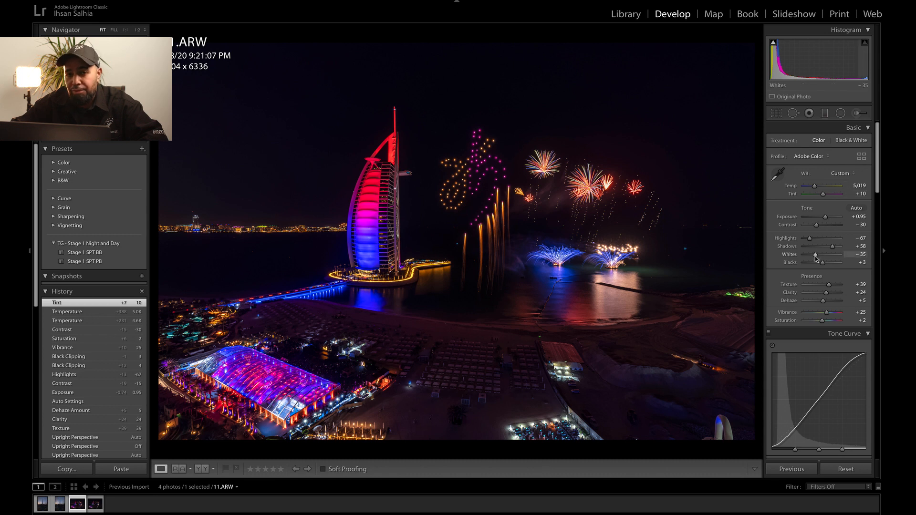
Step: Lift the photo's dark areas by raising Shadows to +66 and Blacks to +8
drag(834, 247, 835, 248)
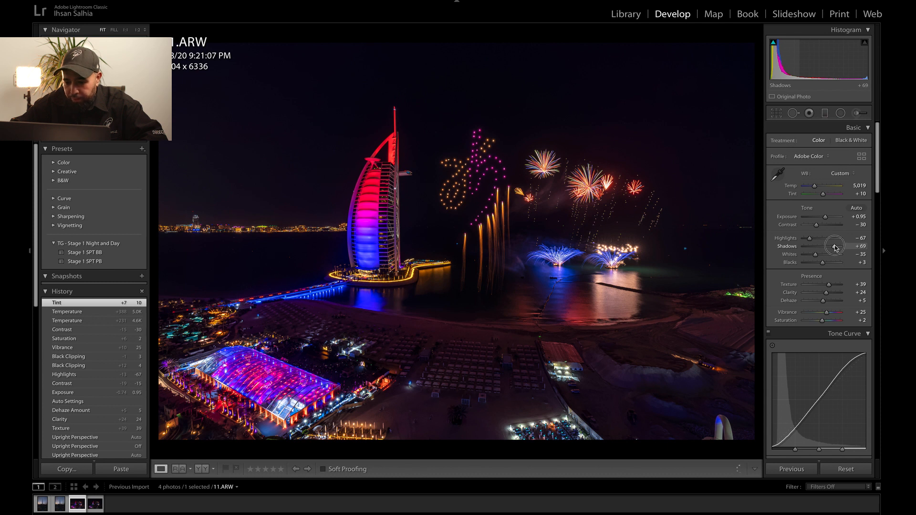
drag(835, 248, 824, 264)
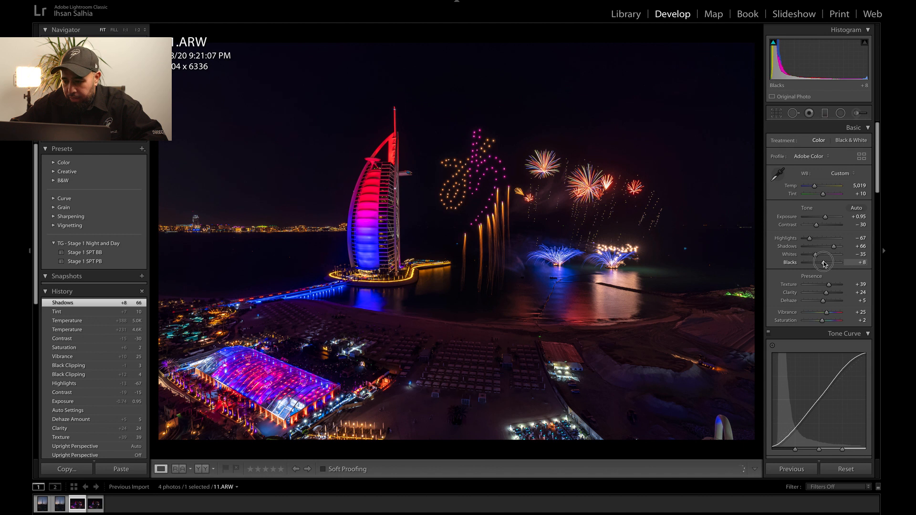
drag(825, 264, 825, 264)
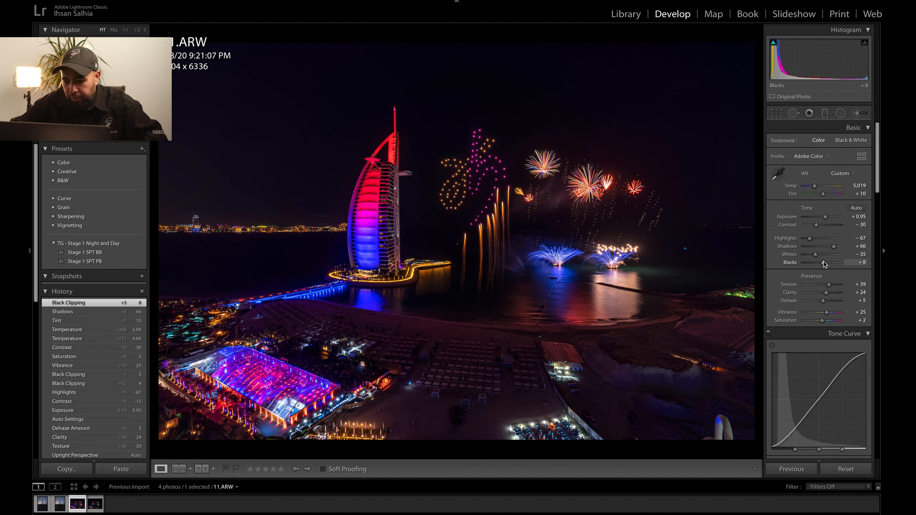
Step: Increase the presence settings to Texture +40, Clarity +29 and Dehaze +10
click(830, 287)
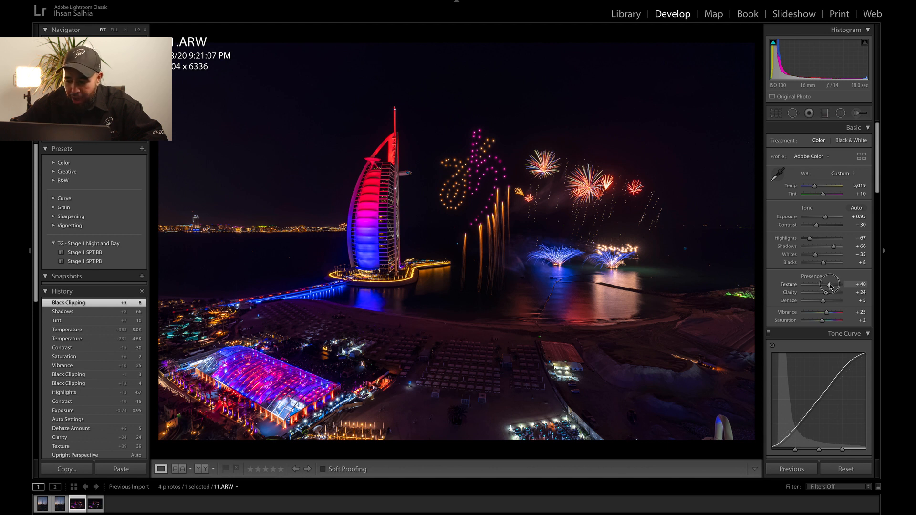
drag(830, 286, 828, 293)
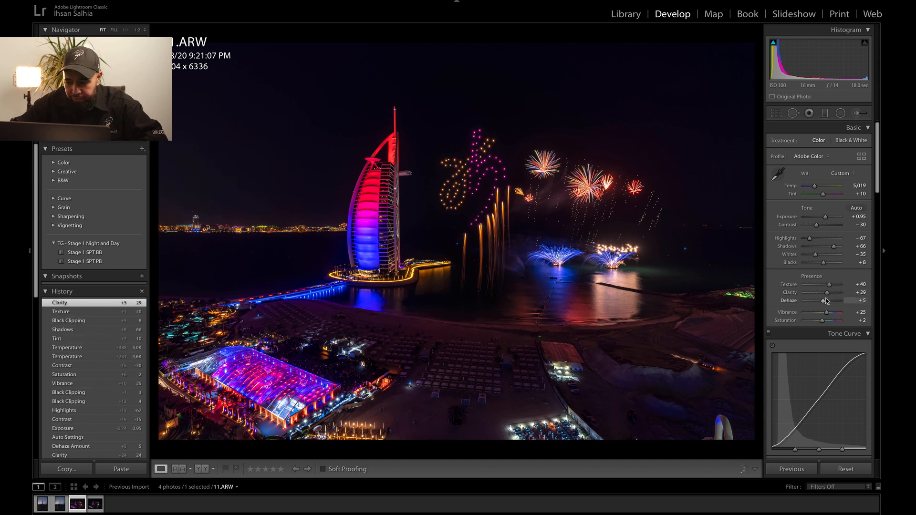
click(824, 302)
drag(825, 303, 825, 302)
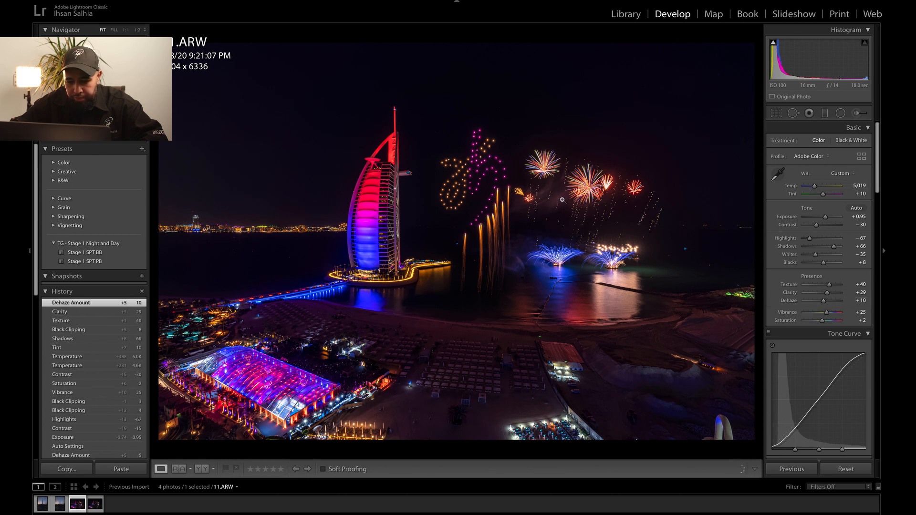
Step: Inspect the distant skyline, the illuminated tent and the dark beach at full size to check detail and noise
click(207, 216)
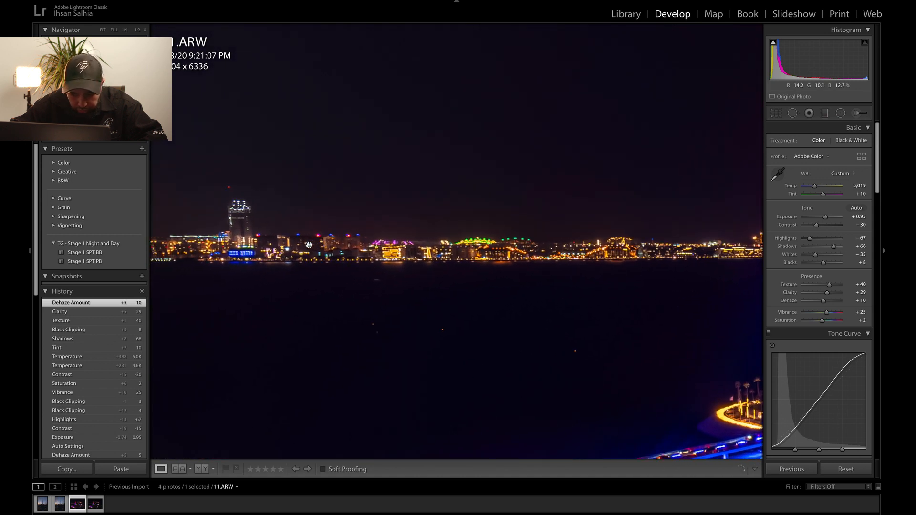
scroll(309, 245, left, 3)
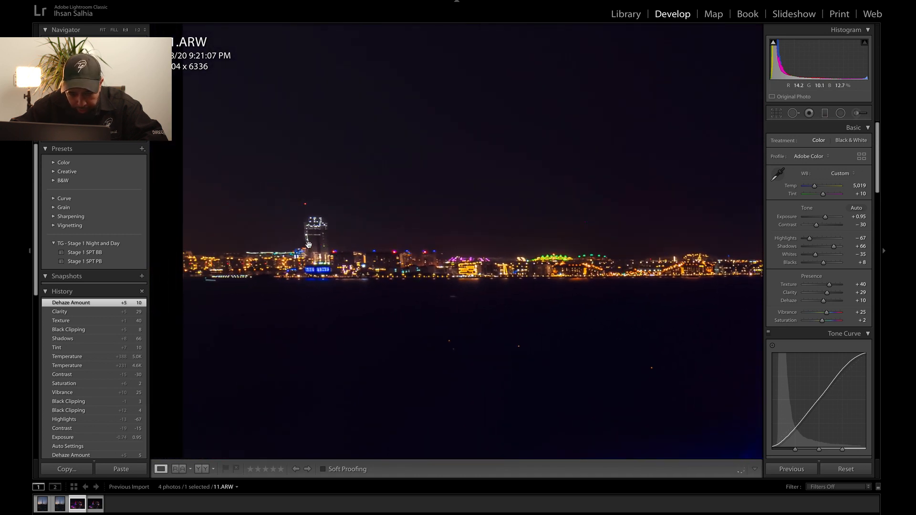
scroll(308, 245, right, 2)
scroll(308, 245, down, 1)
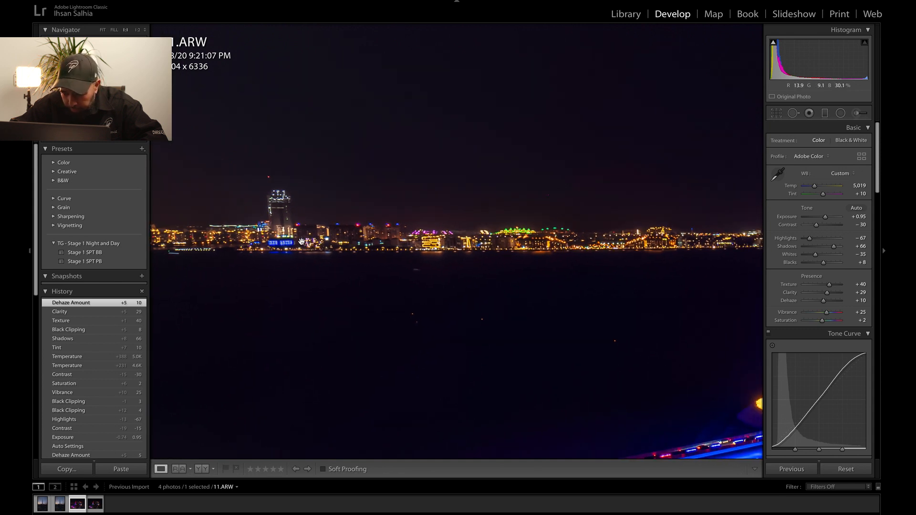
scroll(309, 245, down, 10)
scroll(346, 259, down, 5)
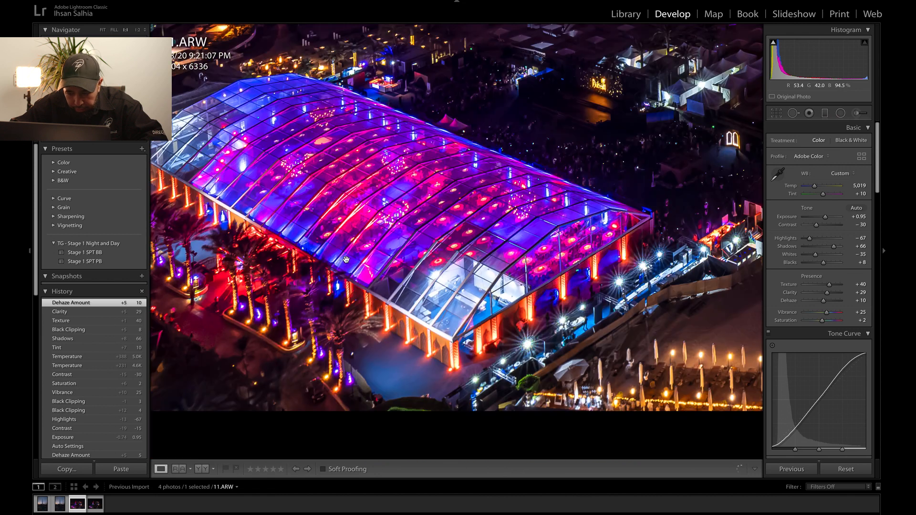
scroll(346, 260, right, 6)
scroll(346, 259, up, 3)
scroll(346, 259, up, 8)
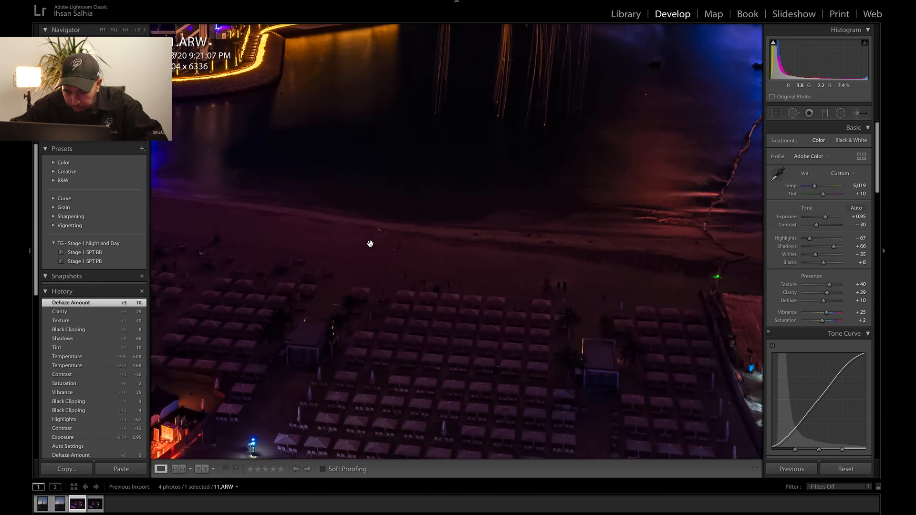
click(423, 218)
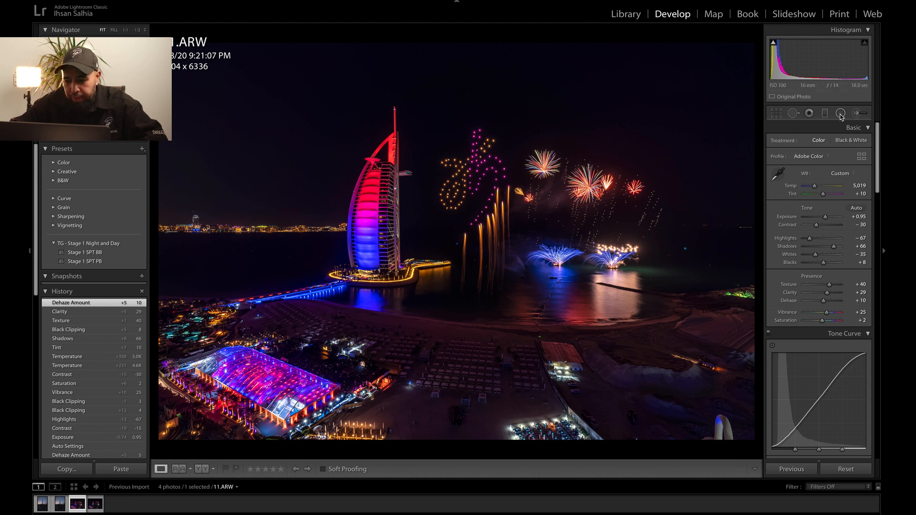
Step: Raise the photo's overall Exposure to +1.15
click(826, 217)
drag(827, 220, 827, 219)
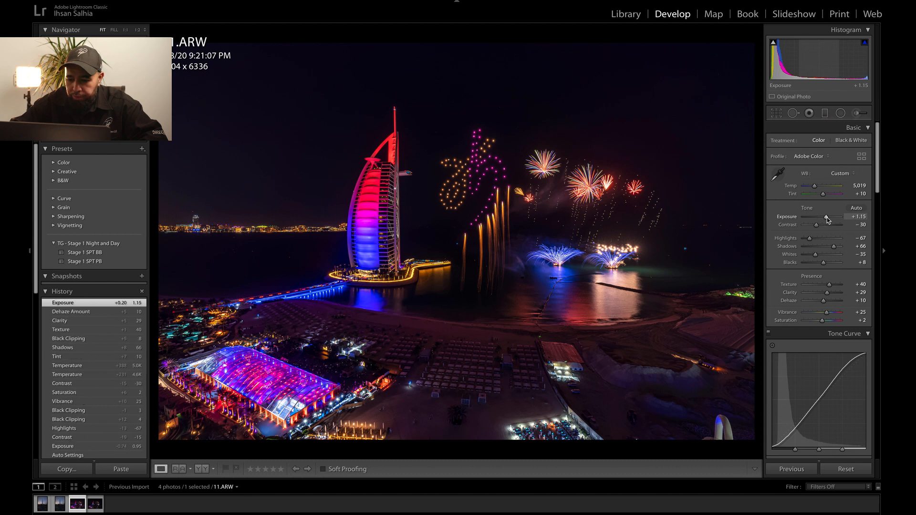
Step: Add a radial filter and fit its ellipse around the fireworks and the dotted light figure beside the tower
click(841, 114)
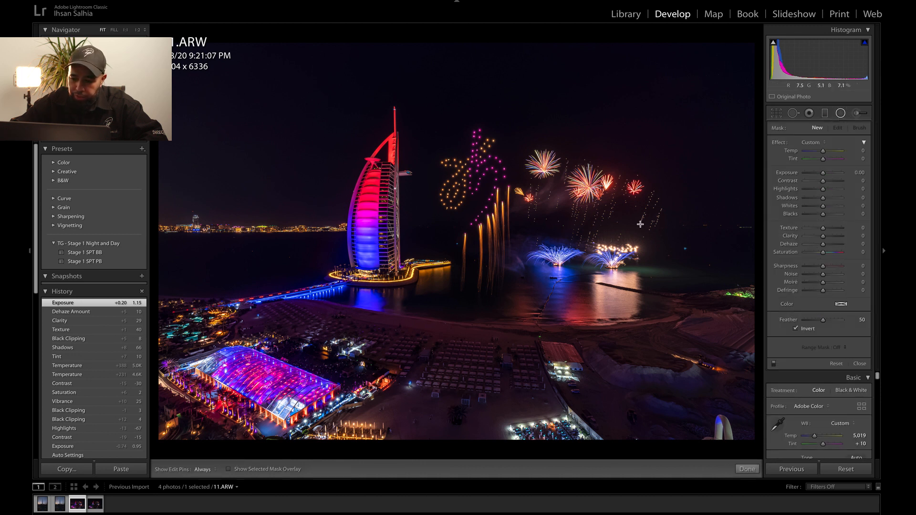
drag(551, 190, 747, 311)
drag(642, 249, 544, 202)
drag(554, 266, 553, 286)
drag(660, 201, 690, 204)
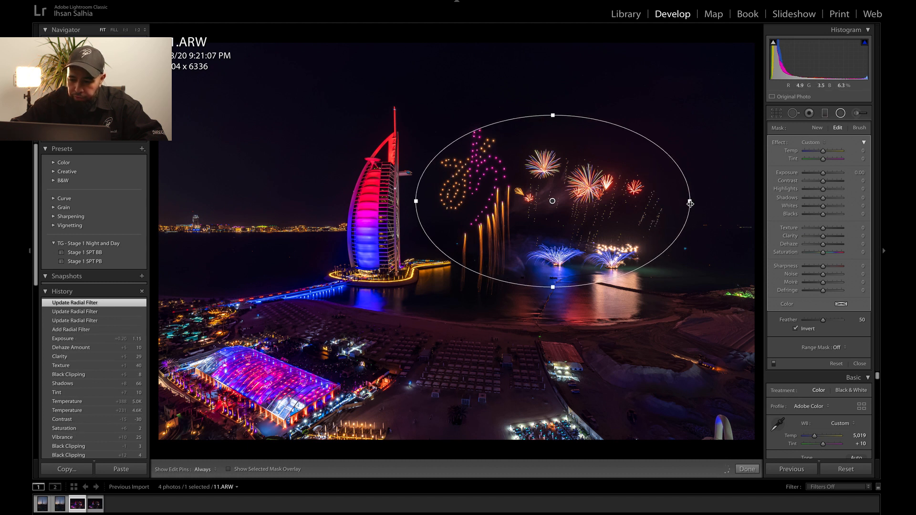
Step: Set the radial filter's Exposure to 0.26, Contrast to 57, Highlights to -6 and Dehaze to 79, and check the fireworks up close
drag(823, 190, 825, 175)
mouse_move(823, 245)
mouse_down()
mouse_move(848, 249)
mouse_move(839, 246)
mouse_up()
drag(824, 181, 836, 181)
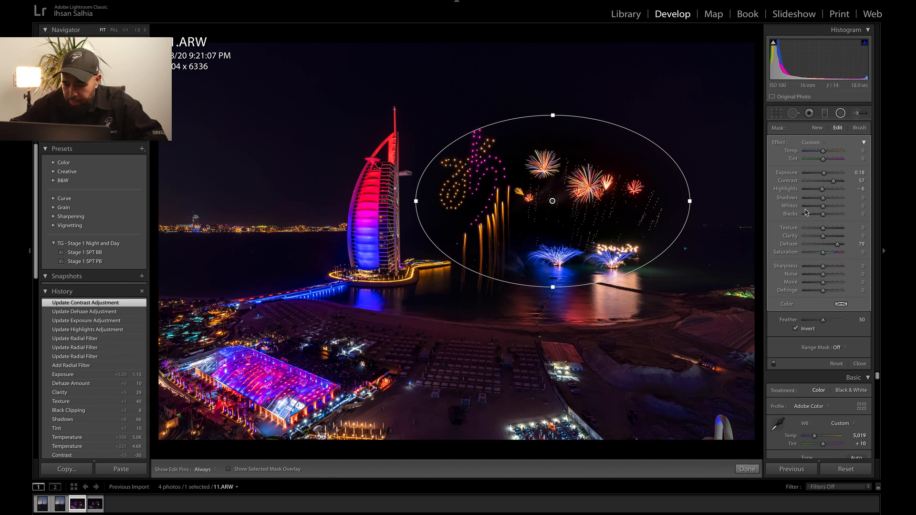
drag(825, 173, 824, 173)
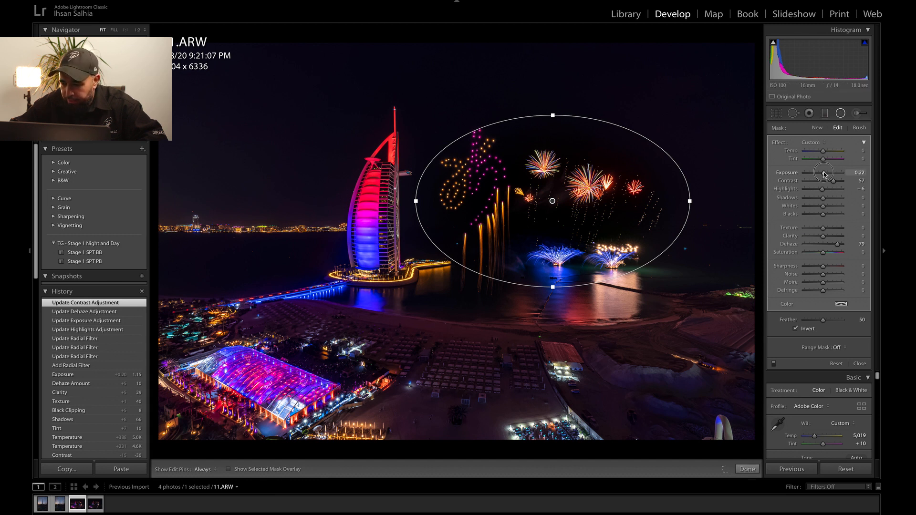
drag(825, 175, 825, 174)
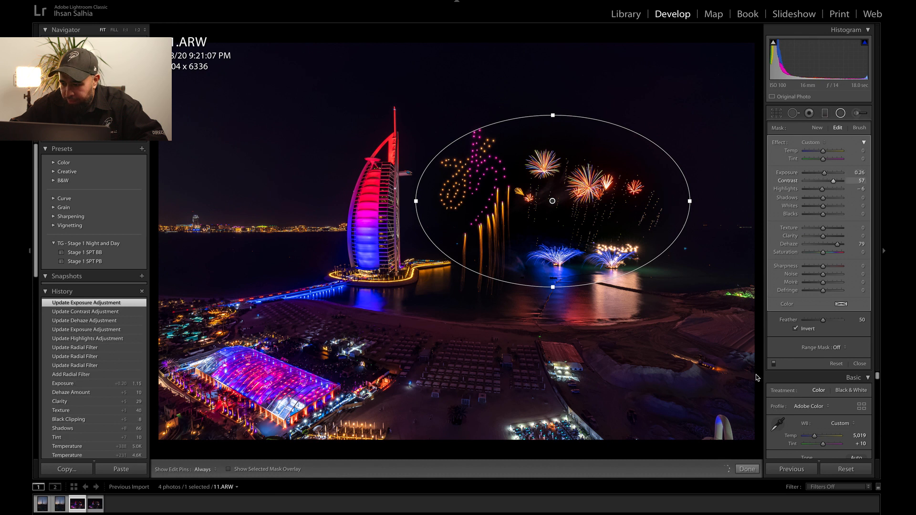
click(748, 470)
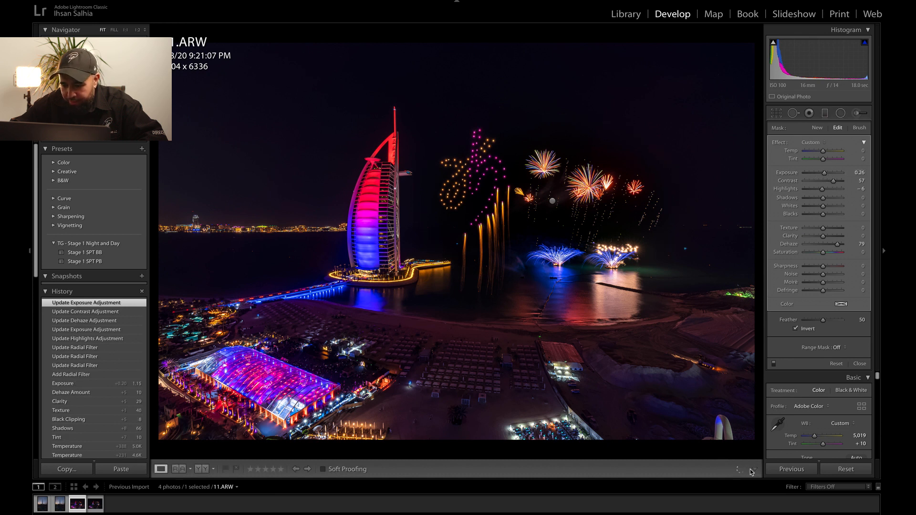
click(547, 168)
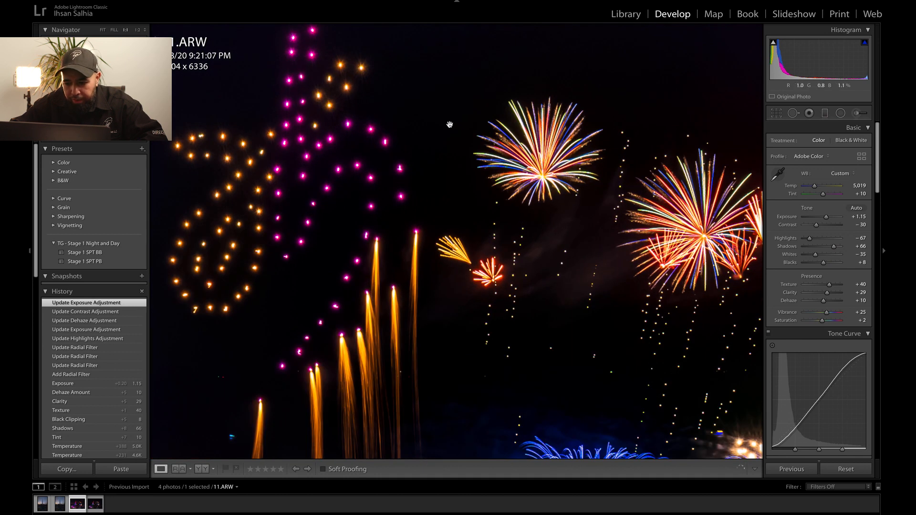
scroll(592, 265, down, 5)
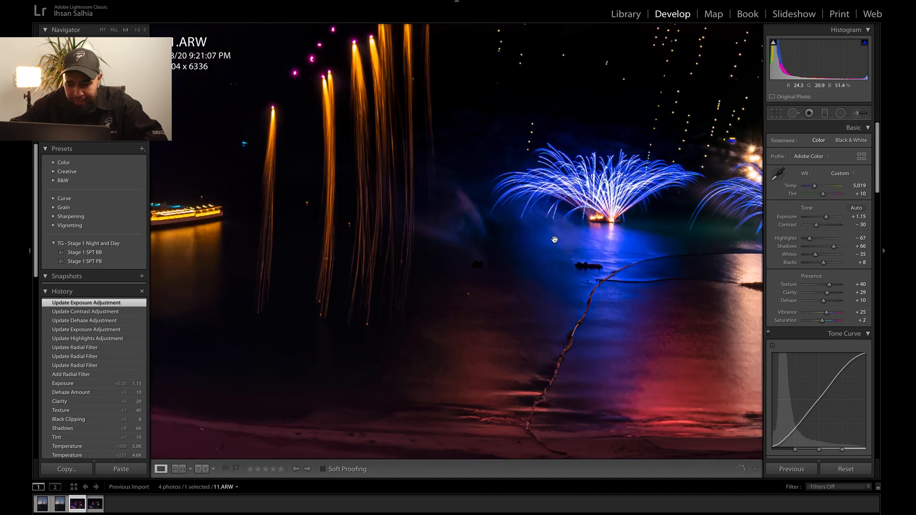
click(556, 240)
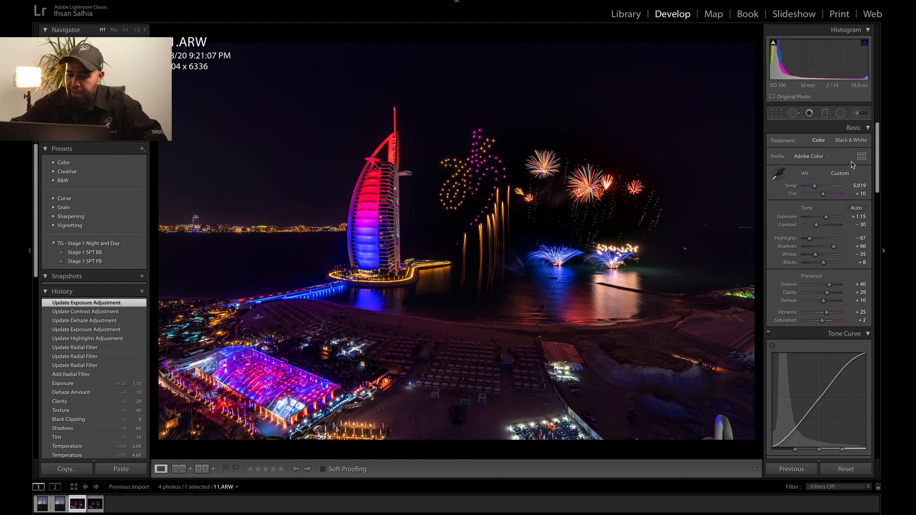
Step: Start cropping the photo and set the aspect ratio to 2 x 3 / 4 x 6 after trying 5 x 7
click(782, 115)
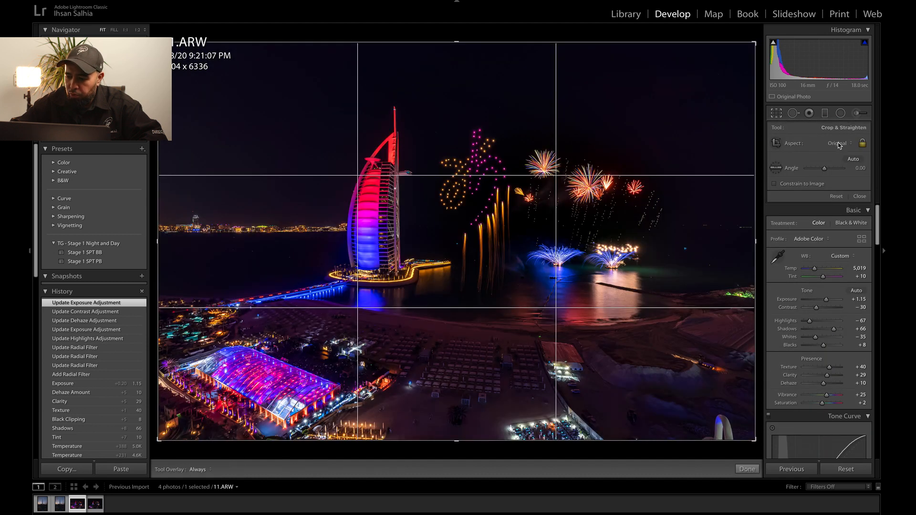
click(838, 144)
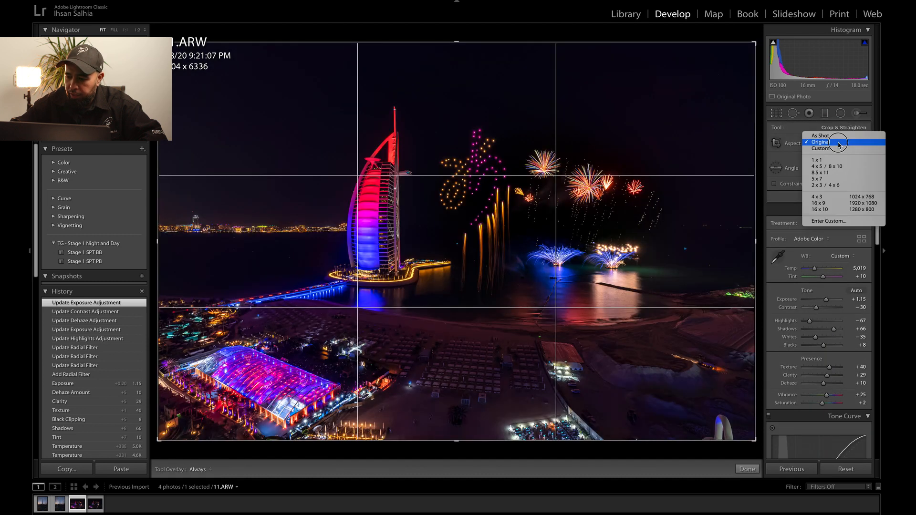
click(830, 180)
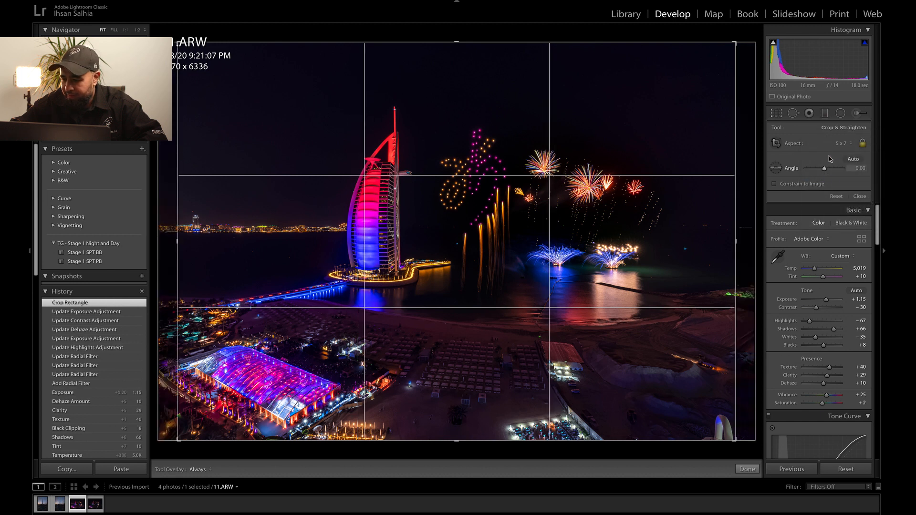
click(843, 144)
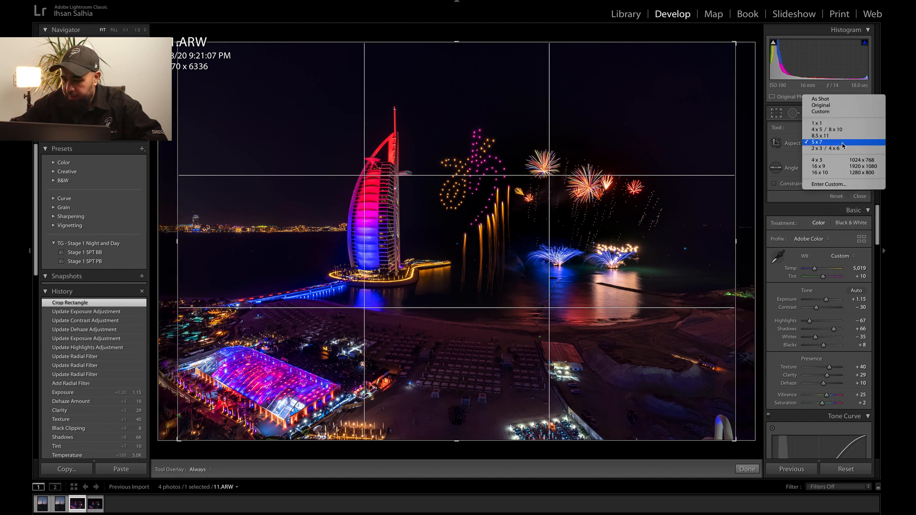
click(836, 105)
click(839, 143)
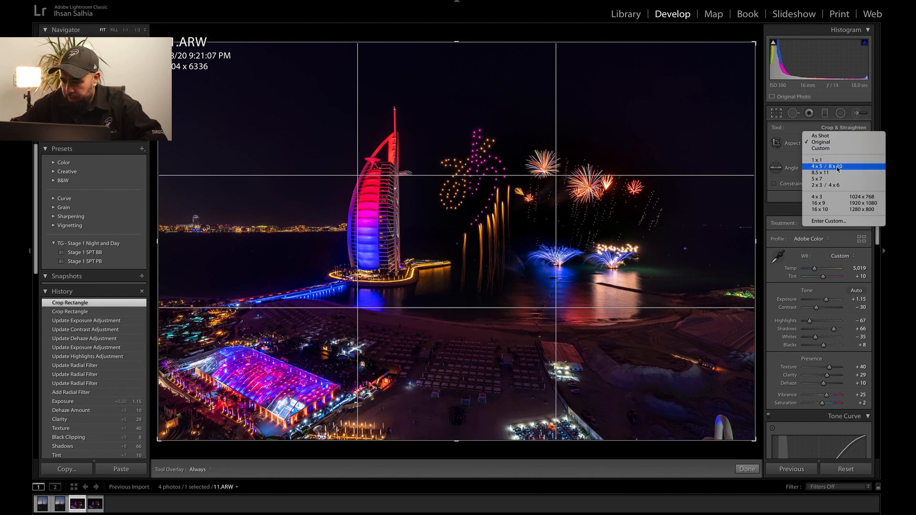
click(839, 185)
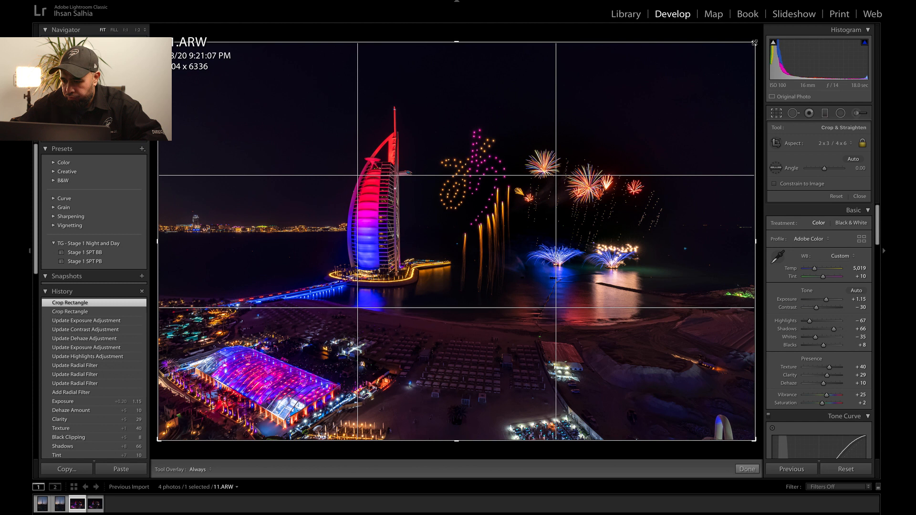
Step: Tighten the crop around the tower, fireworks and tent to about 8237 x 5491 pixels and apply it
drag(754, 42, 740, 57)
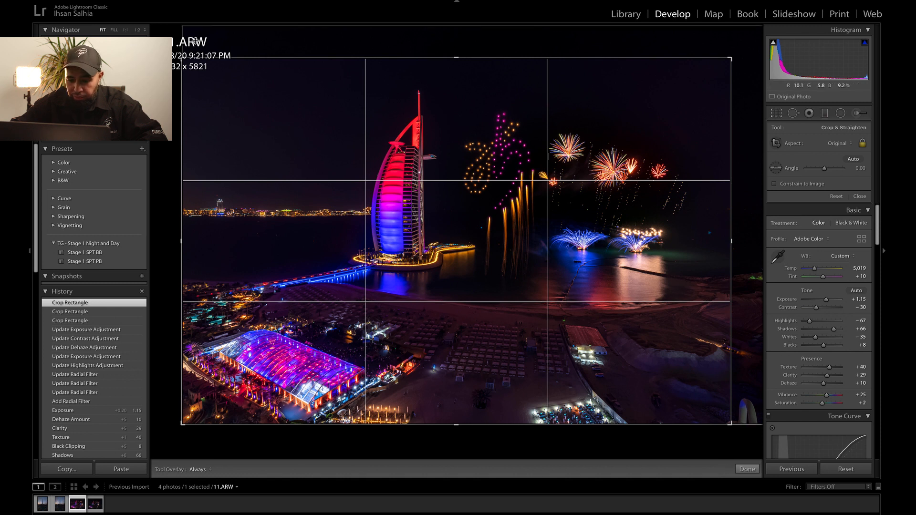
drag(181, 58, 182, 60)
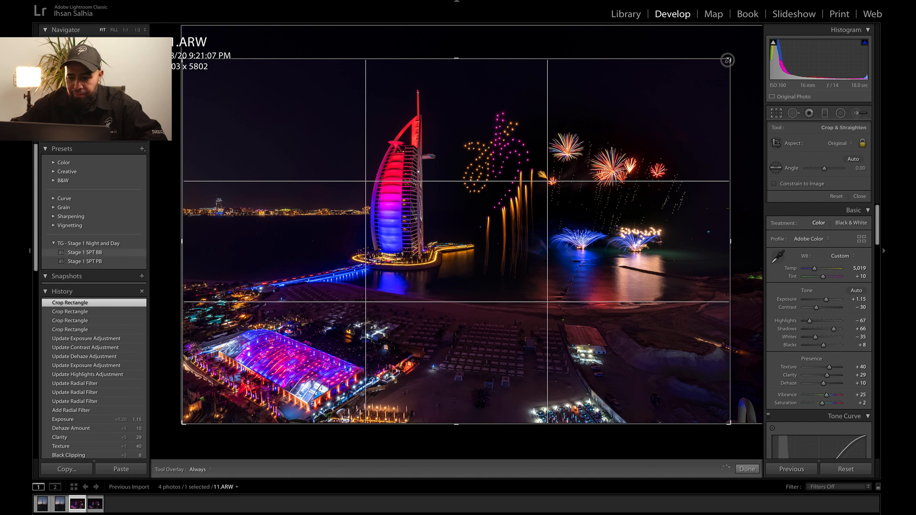
drag(724, 66, 714, 69)
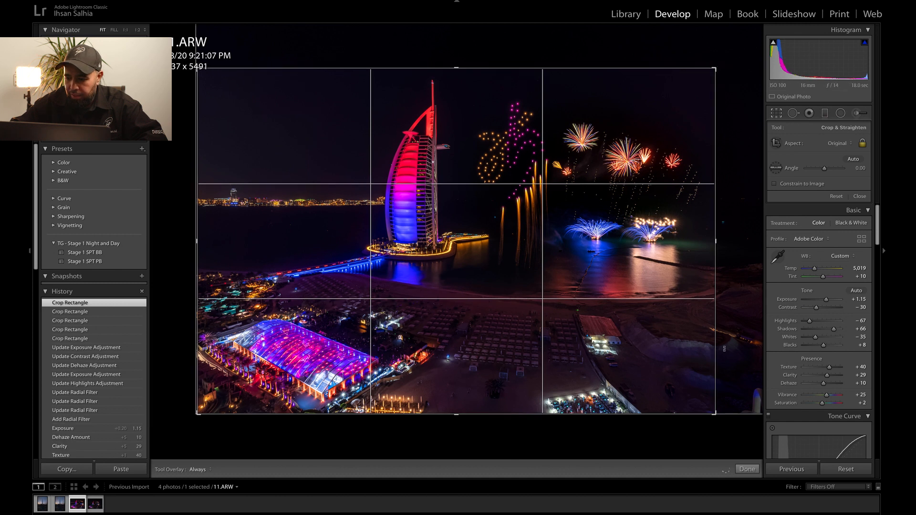
click(748, 470)
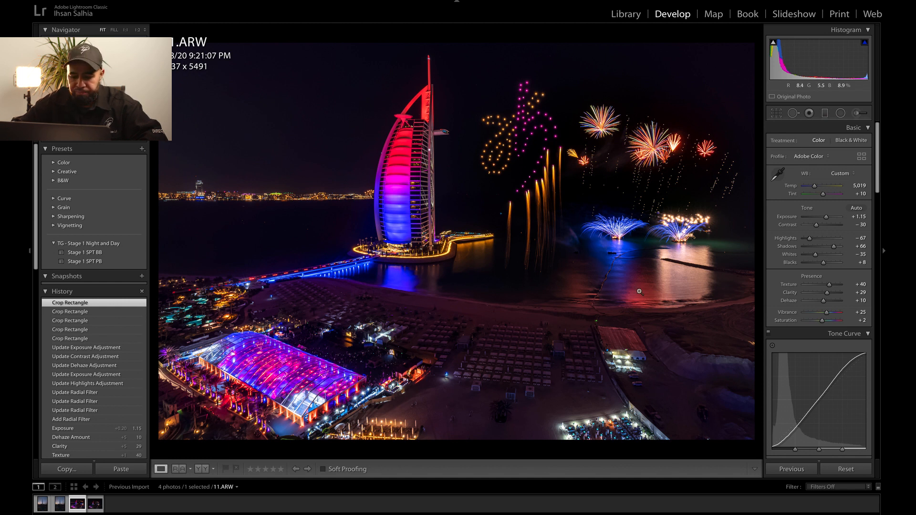
Step: Review the cropped photo and switch to the Library module
click(621, 259)
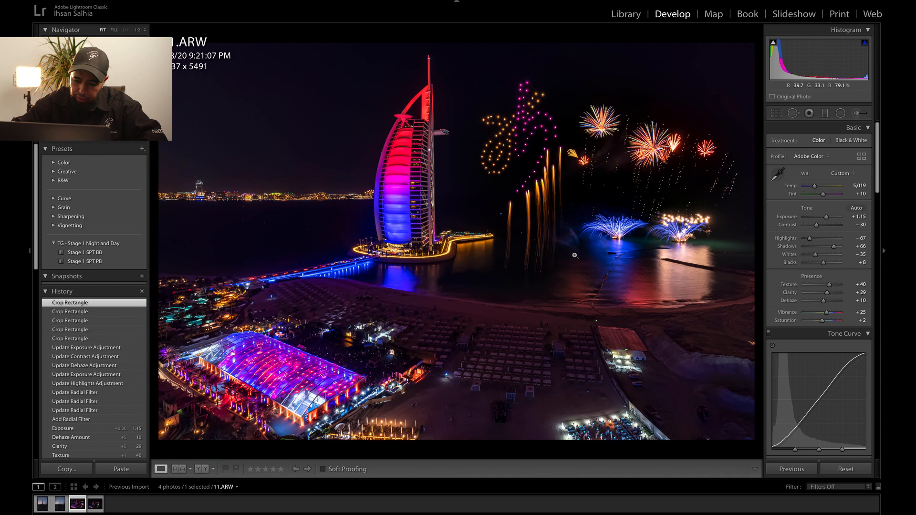
click(578, 253)
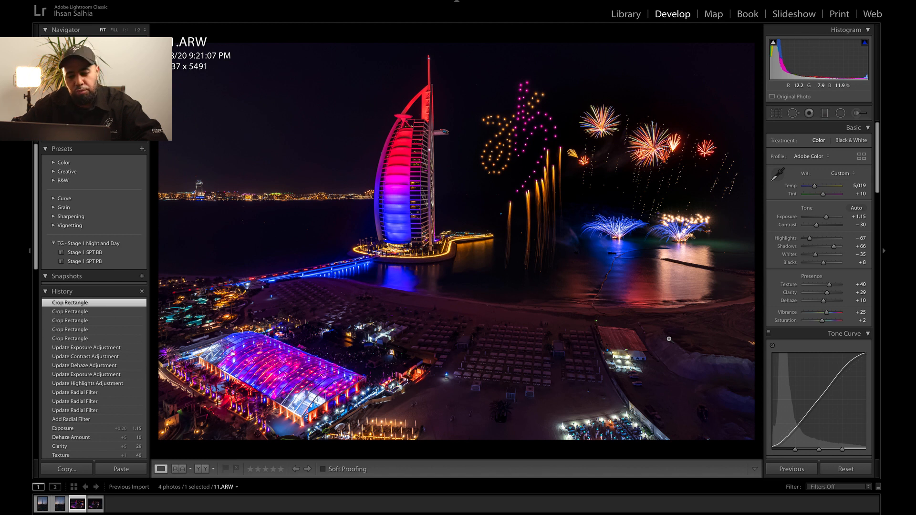
click(633, 16)
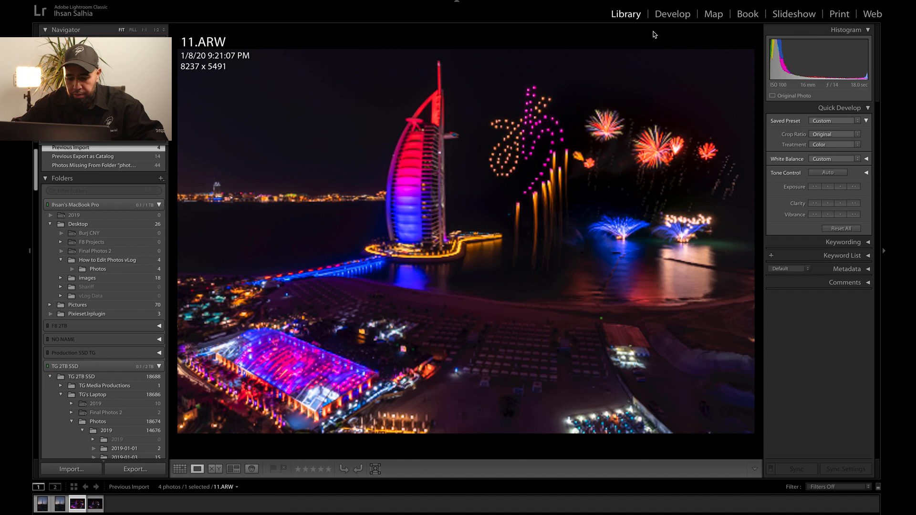
Step: Select night shots 11.ARW and 12.ARW in the grid and open them side by side for comparison
key(g)
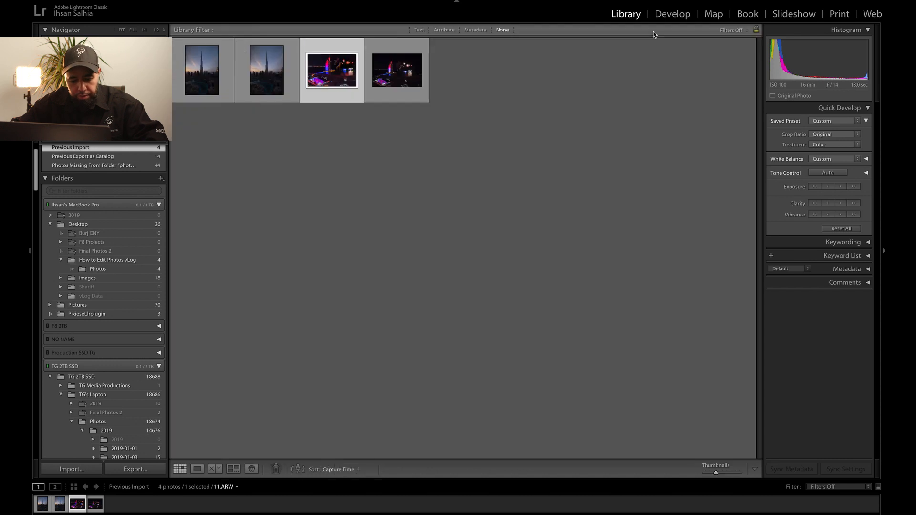
shift+click(401, 68)
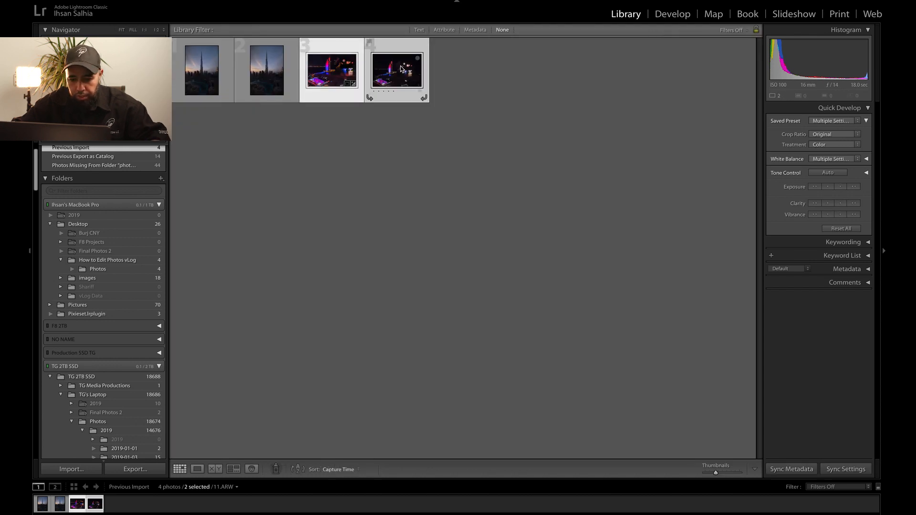
key(c)
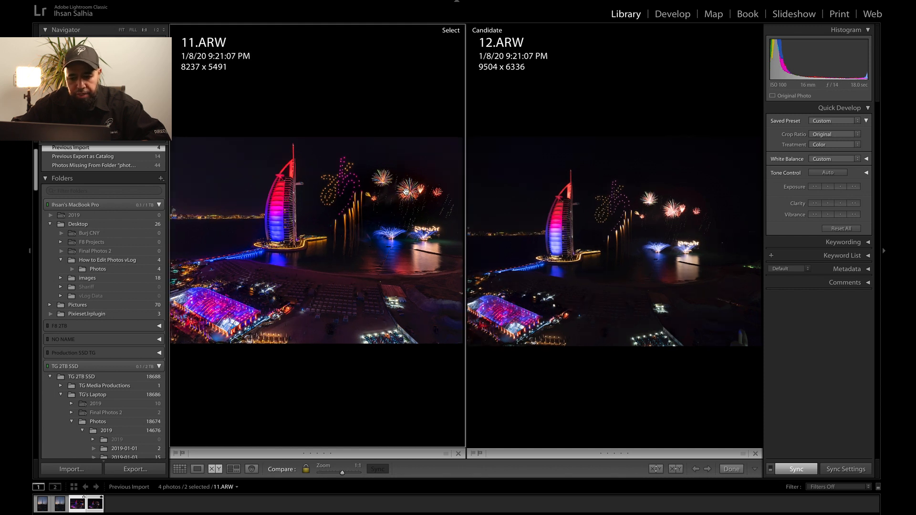
Step: Compare the fireworks and water reflections in both night shots at 1:1 zoom, then return to the photo grid
click(406, 191)
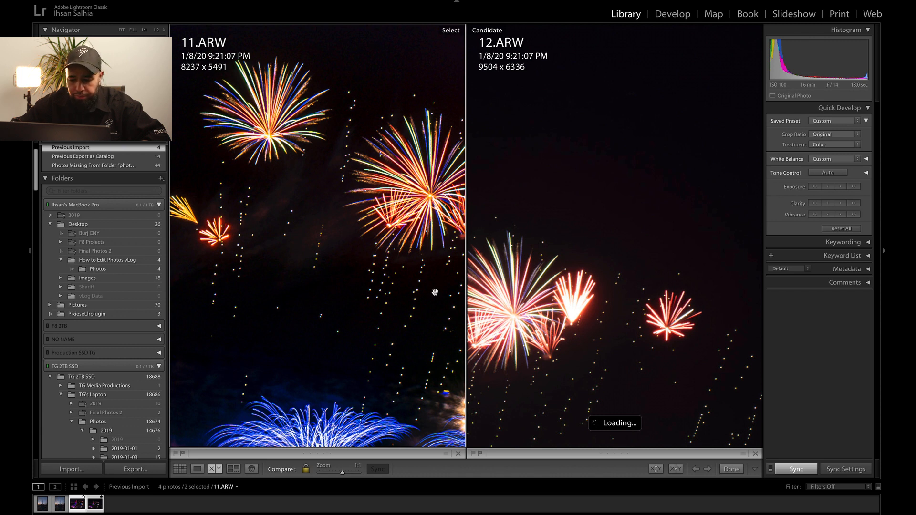
scroll(435, 290, down, 5)
scroll(434, 290, down, 4)
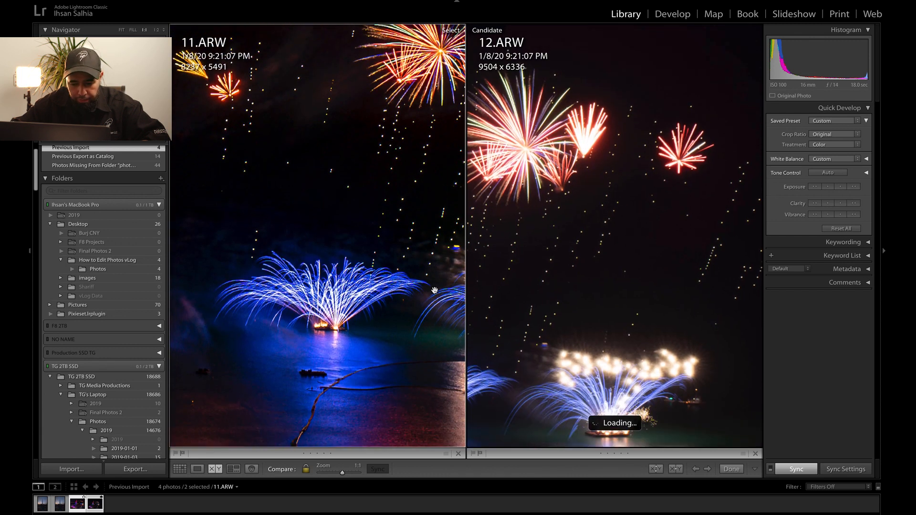
scroll(435, 290, right, 5)
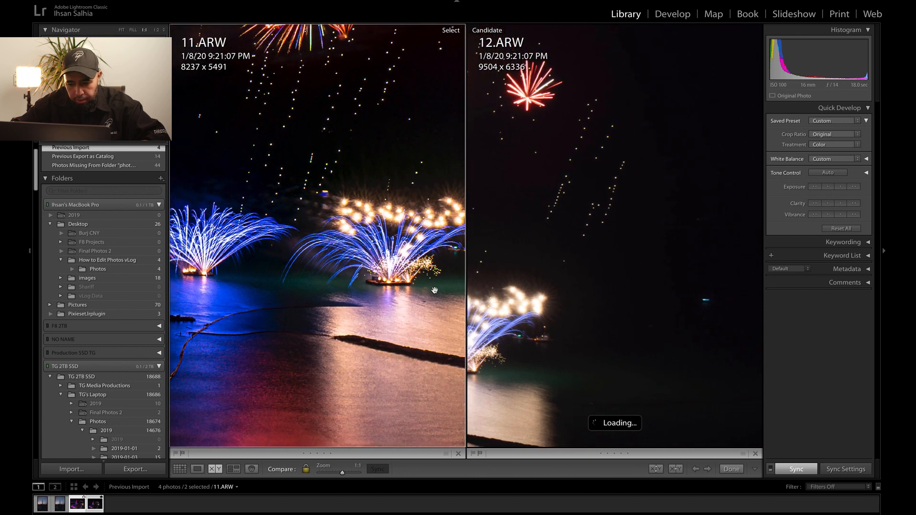
scroll(434, 290, left, 3)
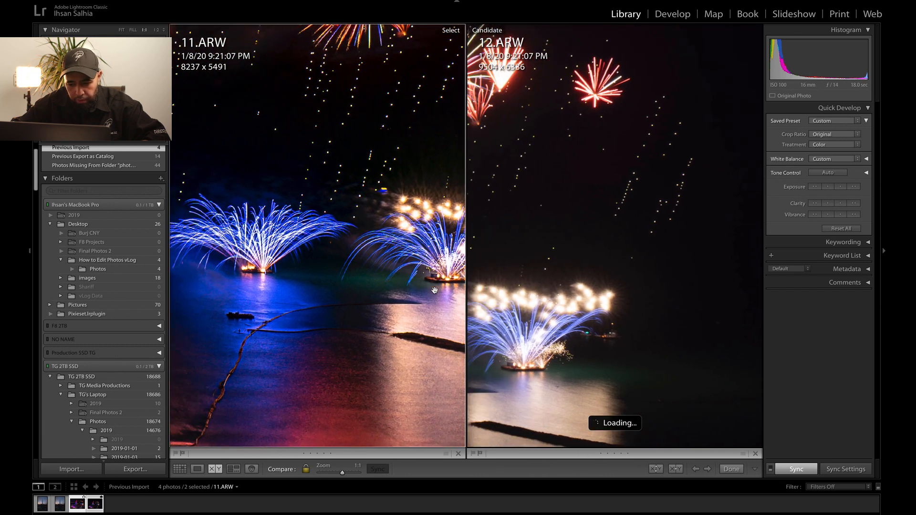
scroll(434, 291, left, 3)
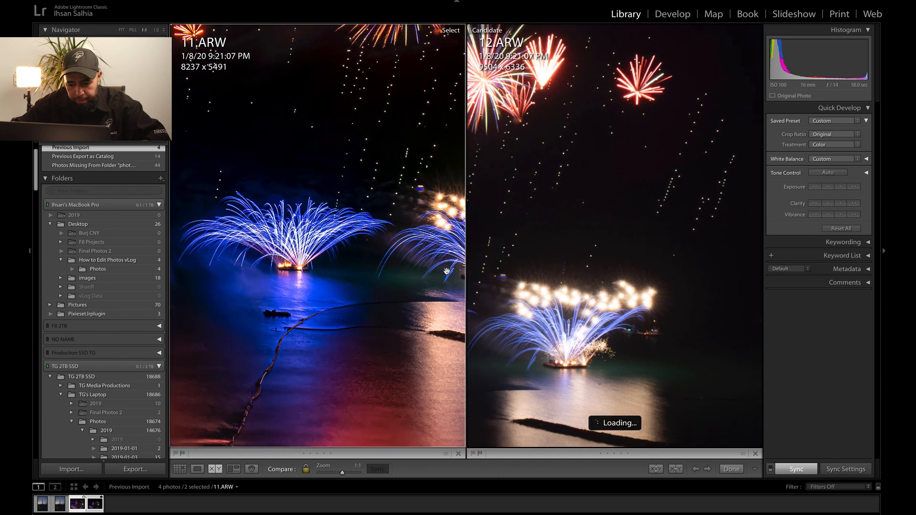
scroll(460, 271, right, 3)
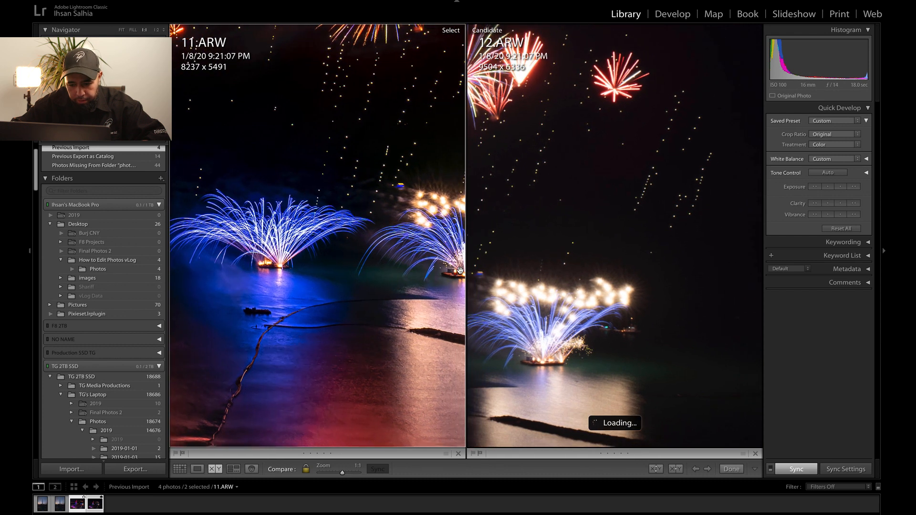
scroll(460, 270, right, 2)
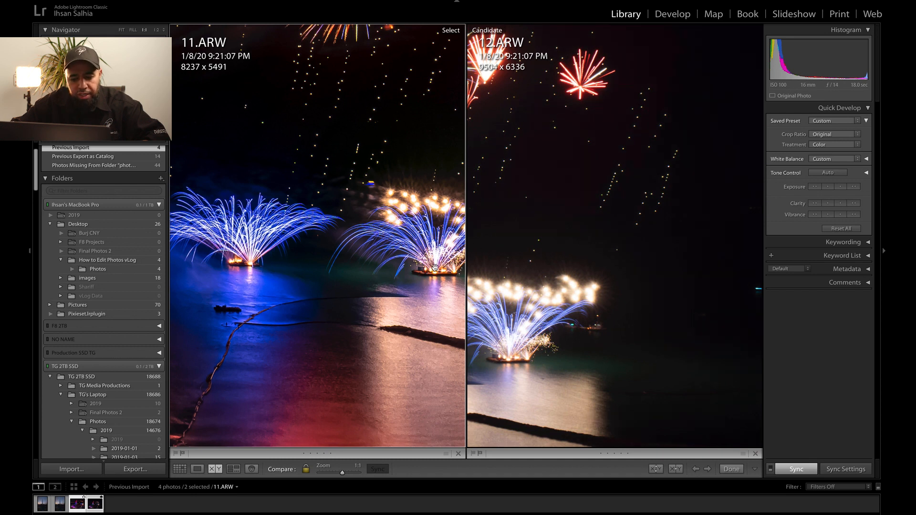
click(435, 269)
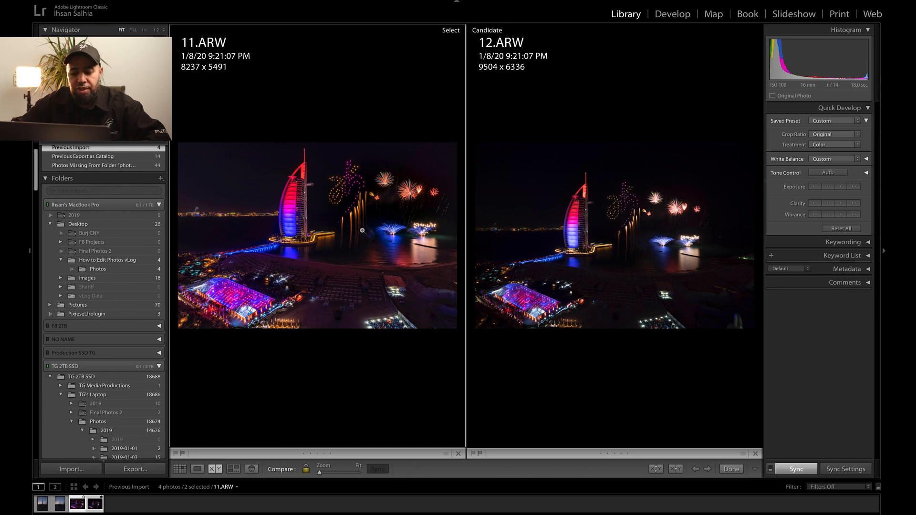
key(g)
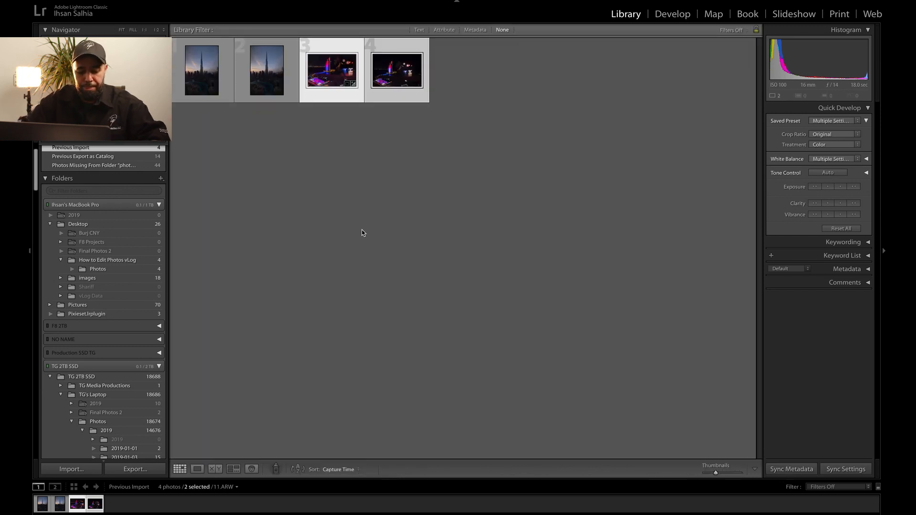
Step: Look at the two skyscraper sunset photos and open 13.ARW in the Develop module
click(270, 84)
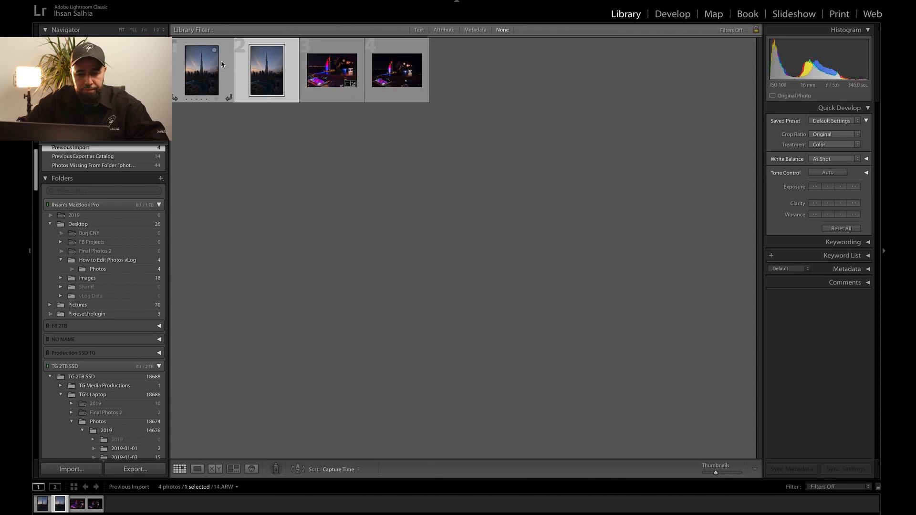
double_click(195, 78)
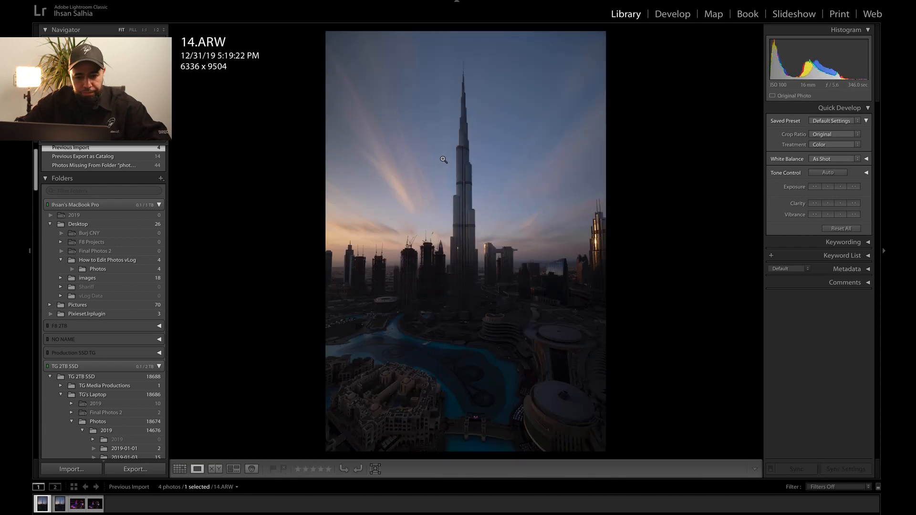
key(Right)
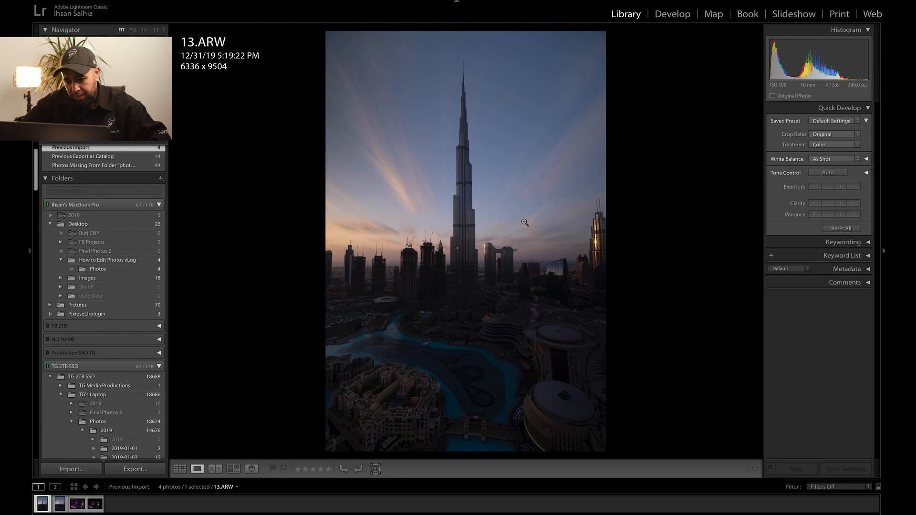
click(675, 17)
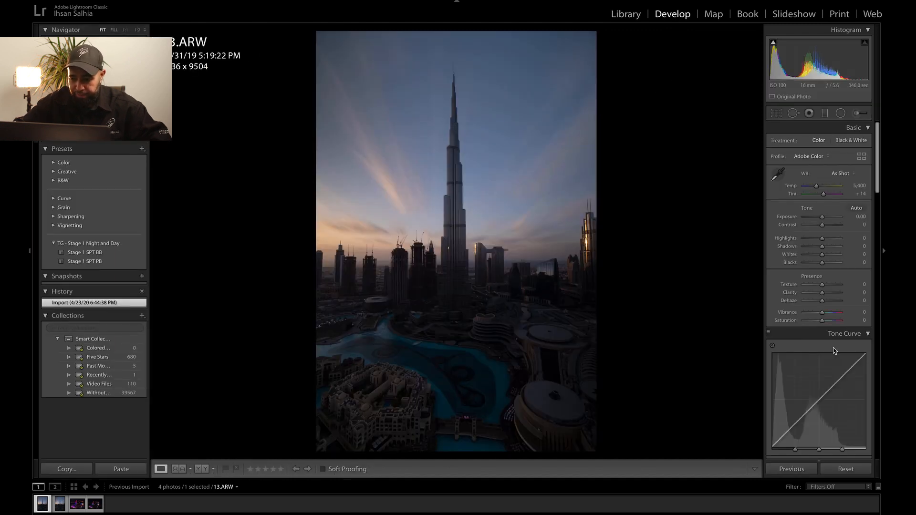
Step: Apply the Stage 1 SPT PB preset from TG - Stage 1 Night and Day to 13.ARW
scroll(834, 350, down, 6)
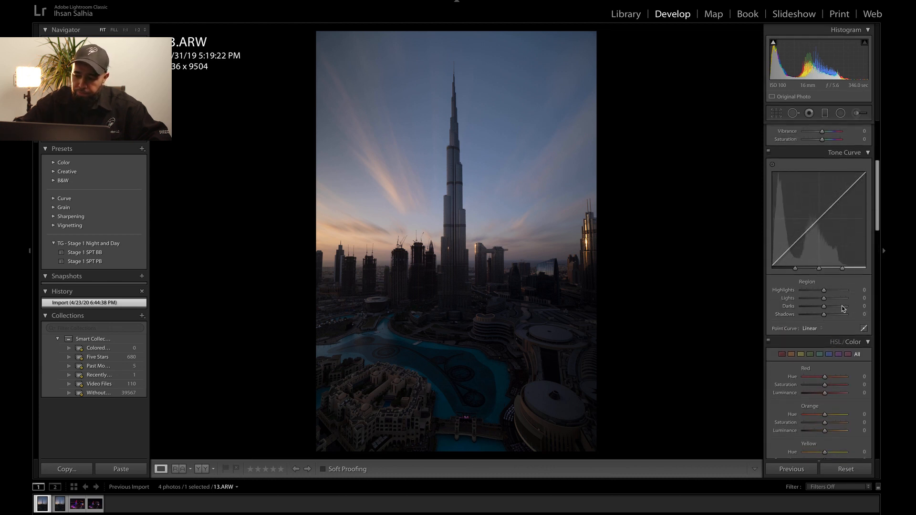
scroll(843, 309, down, 3)
scroll(842, 309, down, 20)
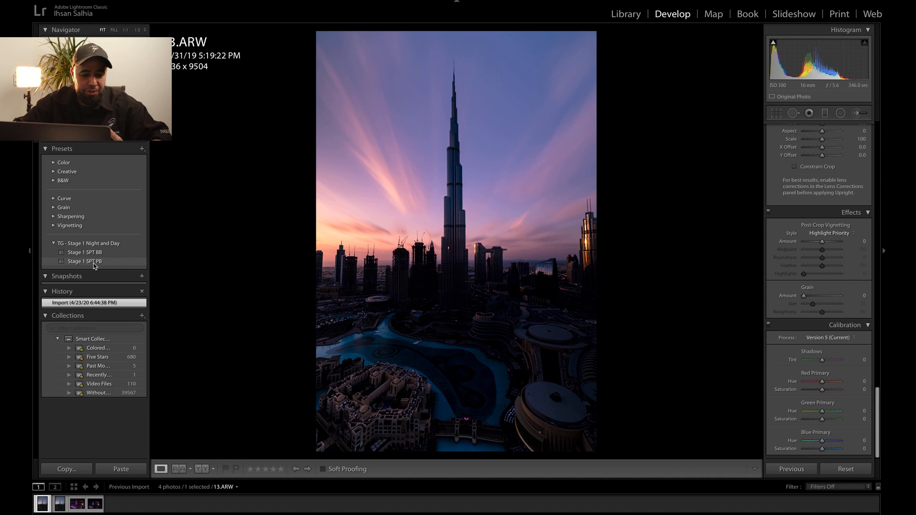
click(92, 264)
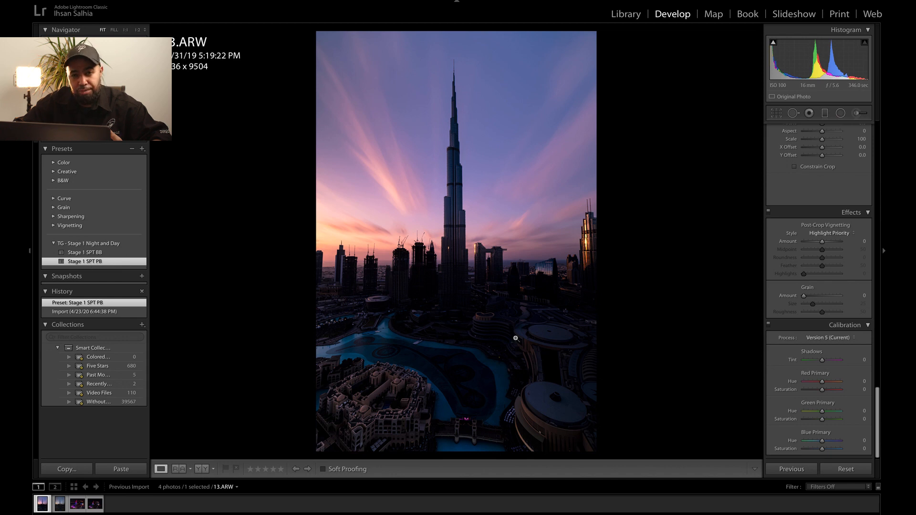
Step: Review the adjustments made by the preset and apply Auto tone settings to the photo
scroll(805, 286, up, 3)
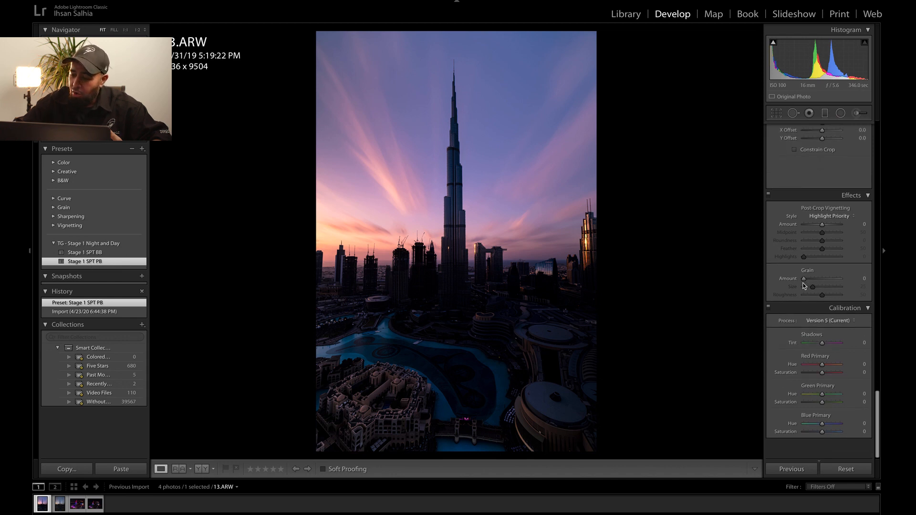
scroll(805, 287, up, 10)
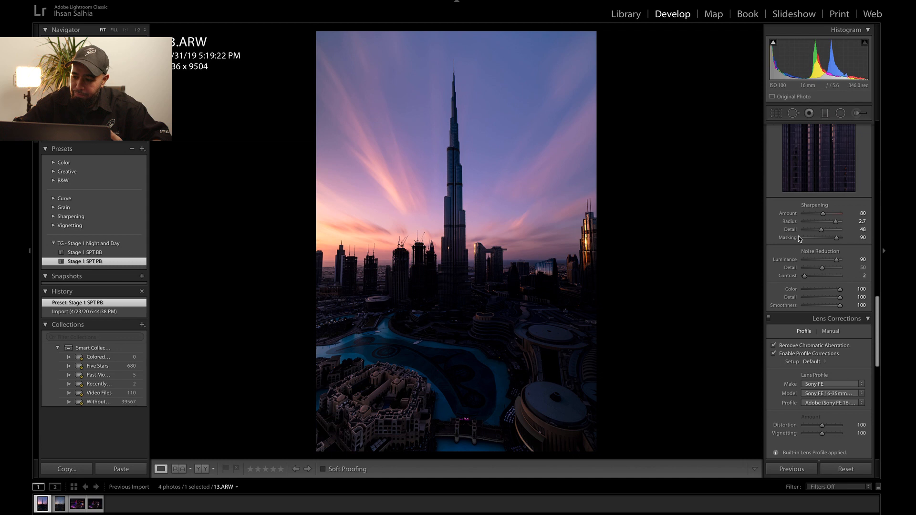
scroll(820, 230, up, 5)
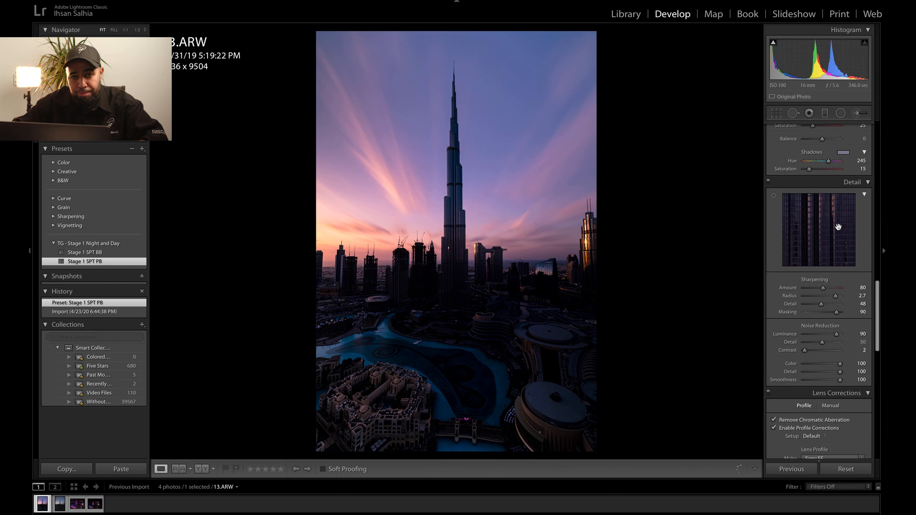
scroll(838, 227, up, 10)
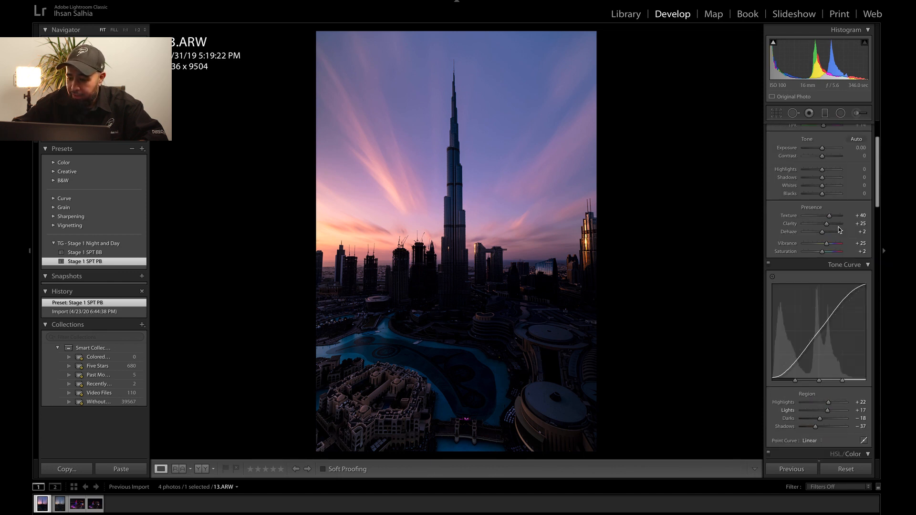
scroll(839, 230, up, 4)
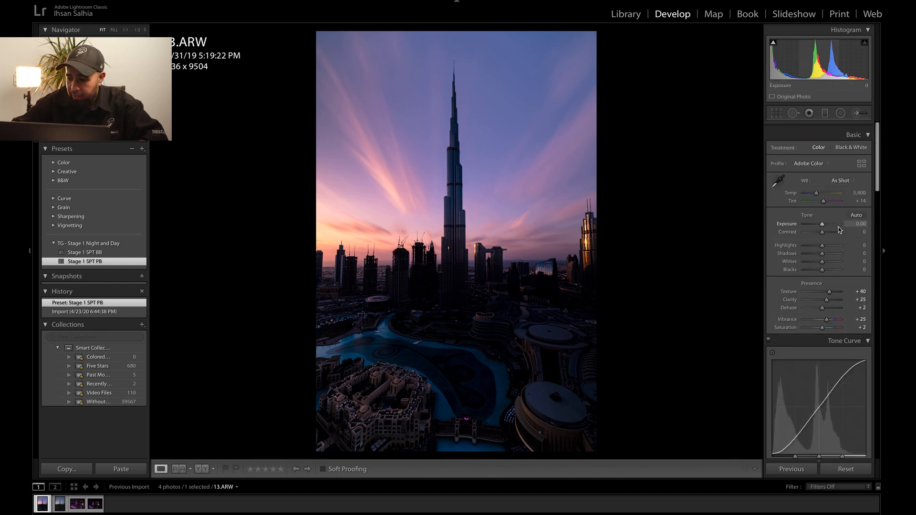
click(857, 208)
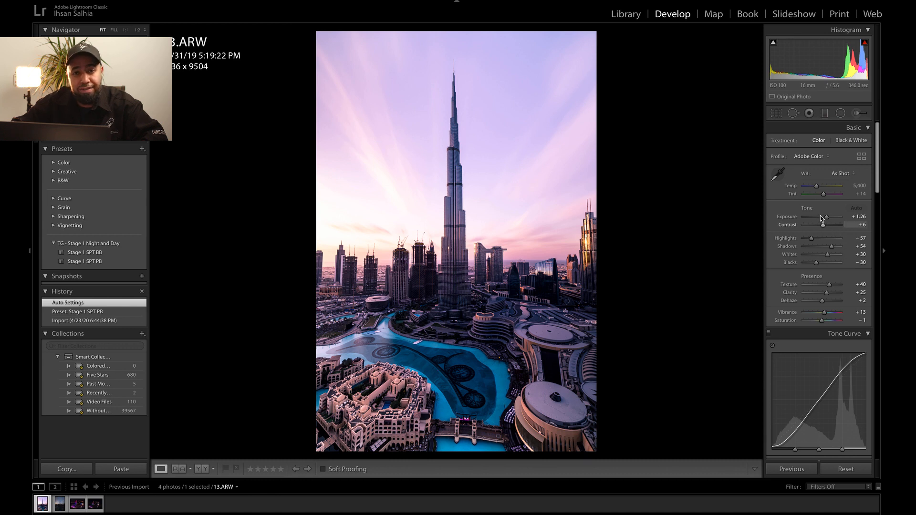
Step: Set Exposure to 0.85, Contrast -20, Highlights -63, Shadows 76, Whites -5, Blacks -3, Texture 48, Clarity 28, Dehaze 8, Vibrance 30 and Saturation 3
drag(827, 219, 825, 218)
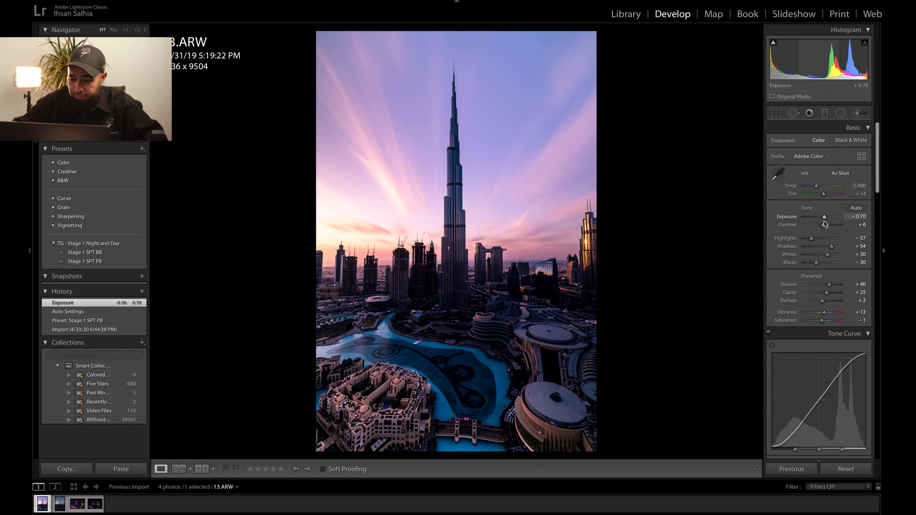
drag(811, 238, 826, 264)
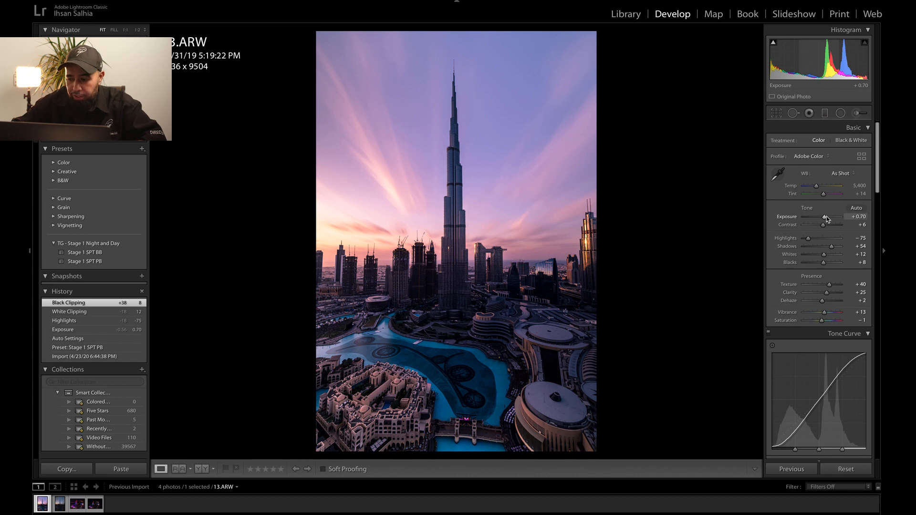
drag(826, 216, 811, 243)
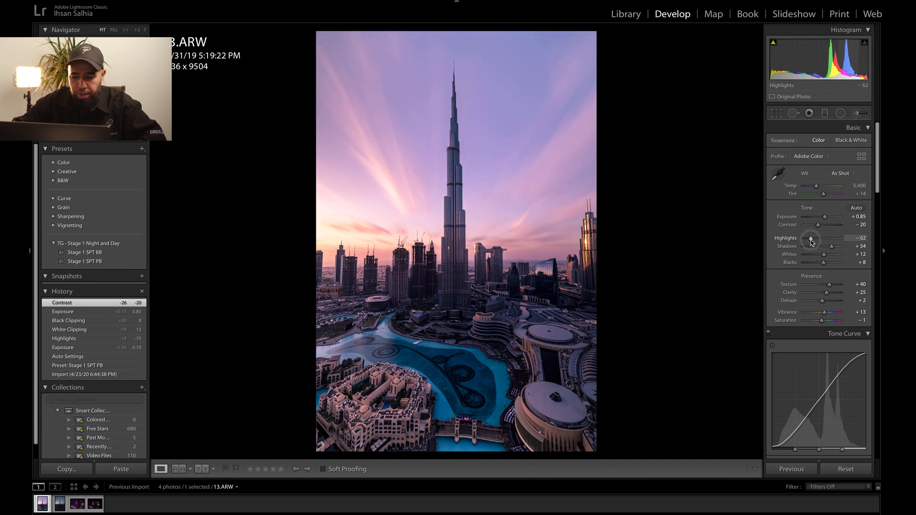
drag(811, 243, 811, 242)
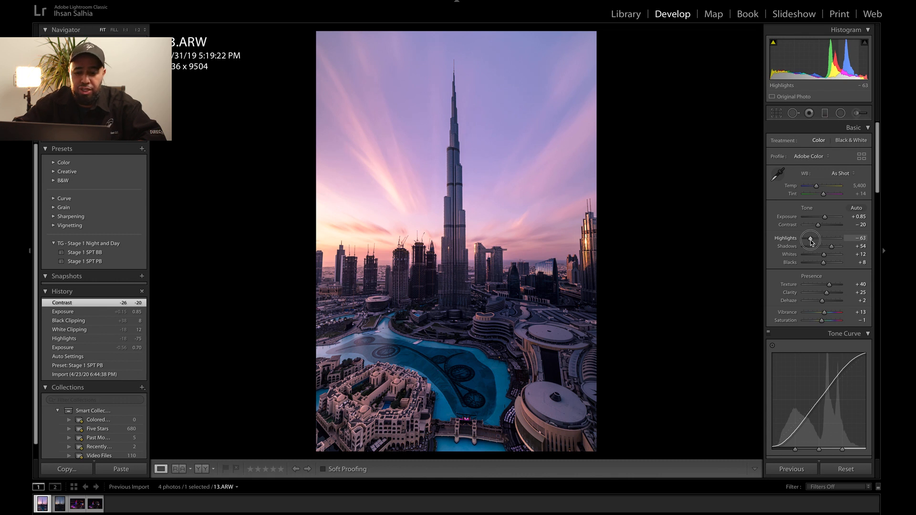
drag(811, 242, 822, 323)
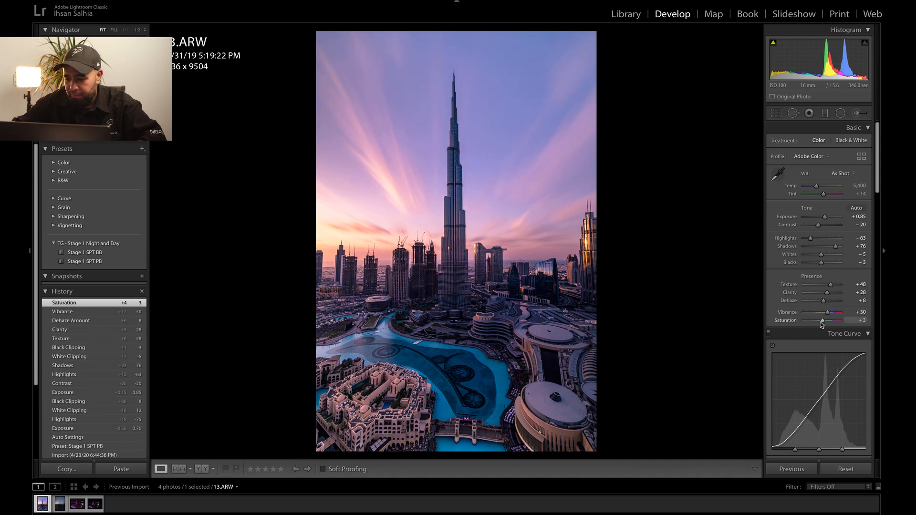
Step: Set the Split Toning highlight saturation to 33 on 13.ARW
scroll(818, 345, down, 1)
scroll(818, 345, down, 15)
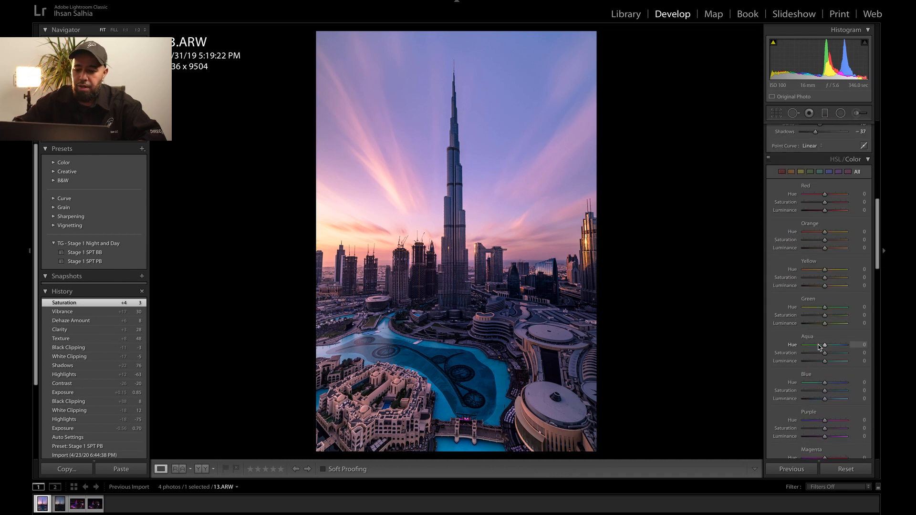
scroll(819, 346, up, 5)
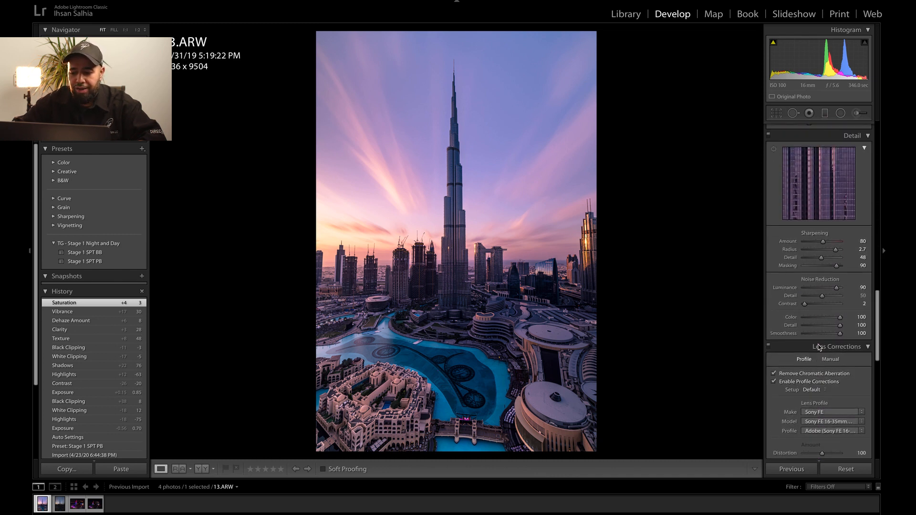
scroll(819, 347, up, 1)
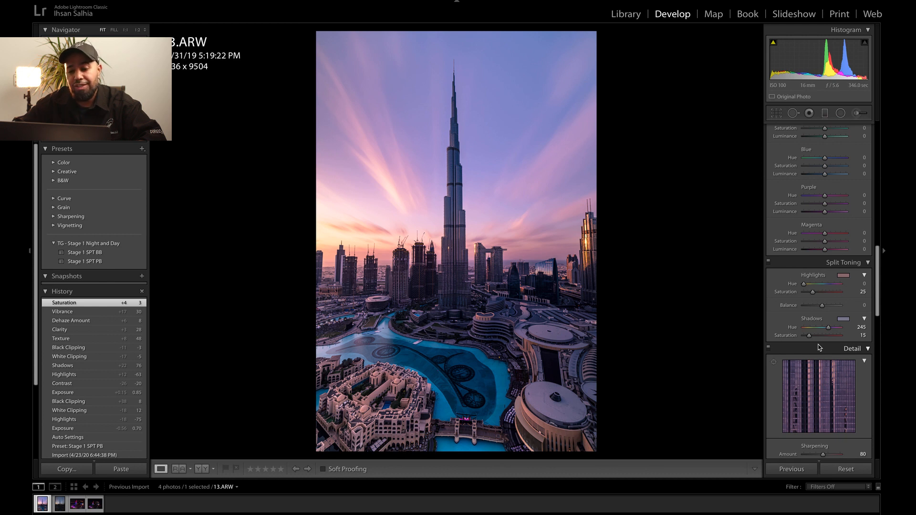
click(813, 293)
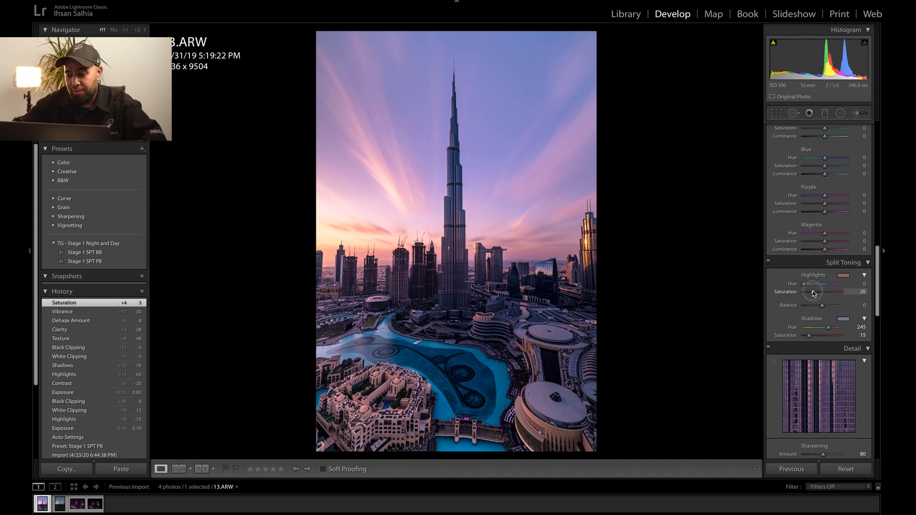
drag(813, 291, 815, 293)
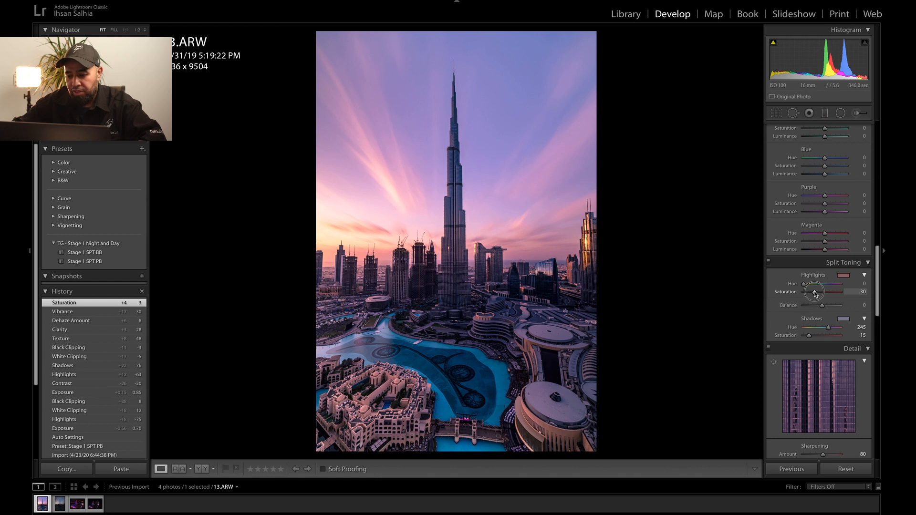
drag(815, 293, 816, 294)
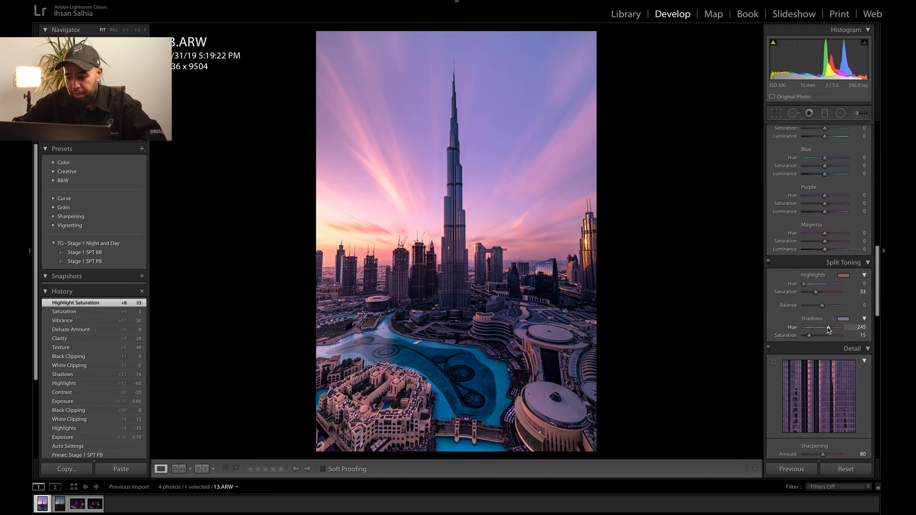
Step: Reset the Split Toning shadow hue to 0 and keep the shadow saturation at 15
double_click(796, 328)
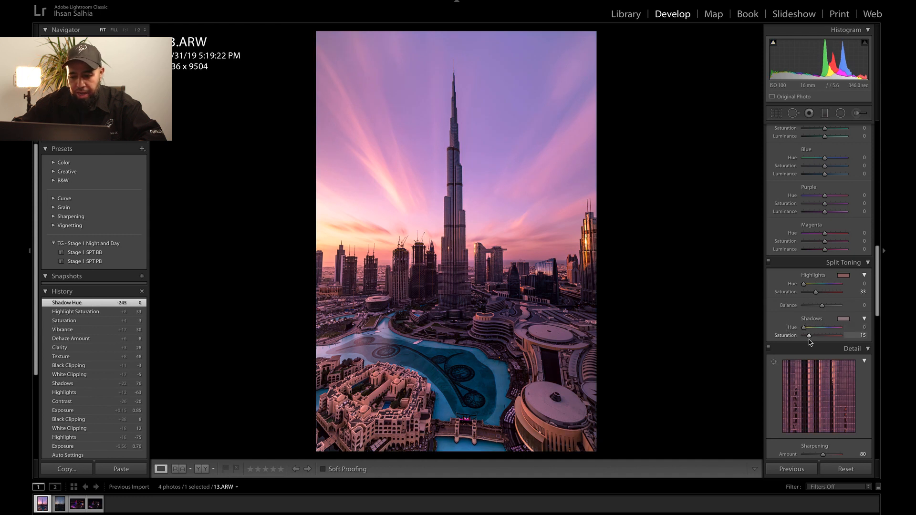
drag(809, 337, 809, 338)
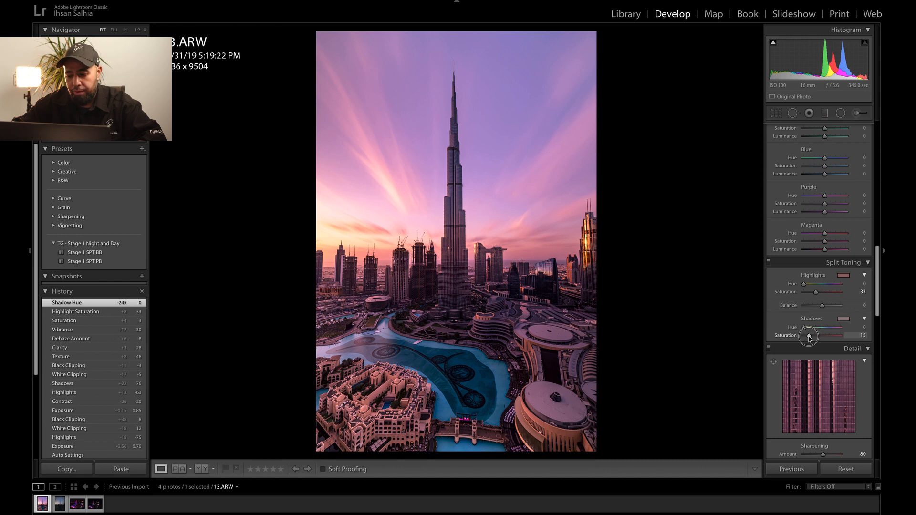
drag(810, 337, 810, 337)
Step: Set the photo's Temp to 5,950, Tint to +16, Blacks to +14 and Contrast to -15
scroll(842, 256, up, 5)
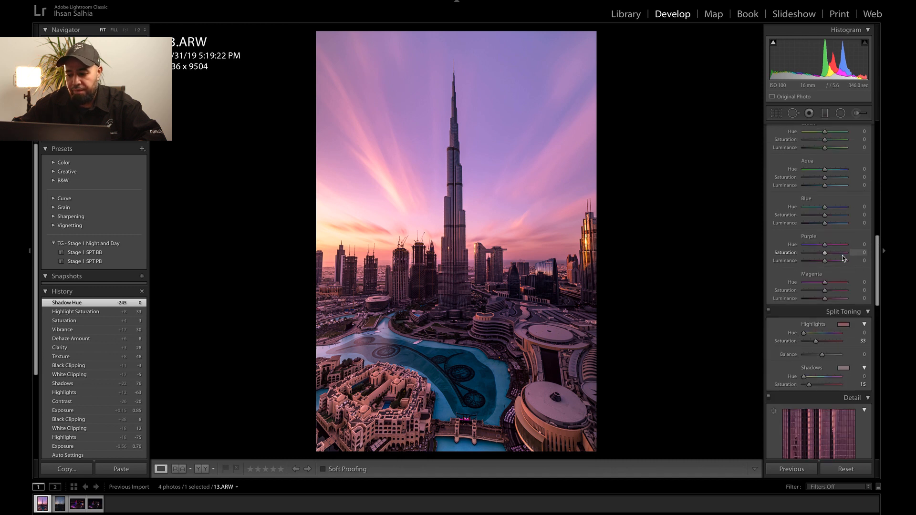
scroll(843, 256, up, 10)
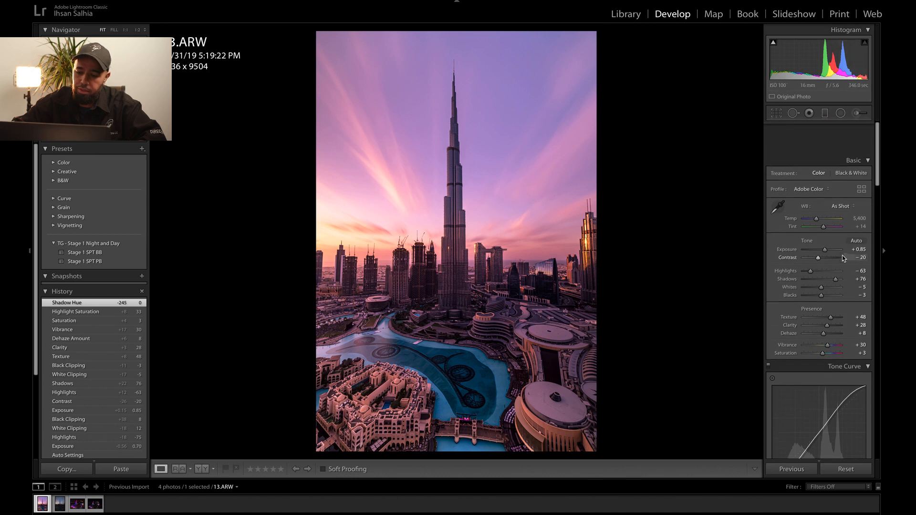
drag(817, 186, 819, 187)
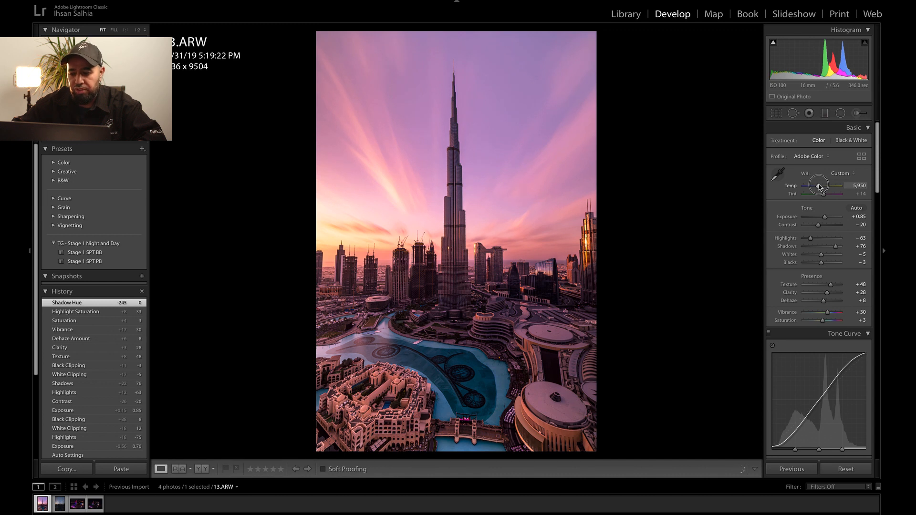
drag(819, 186, 819, 185)
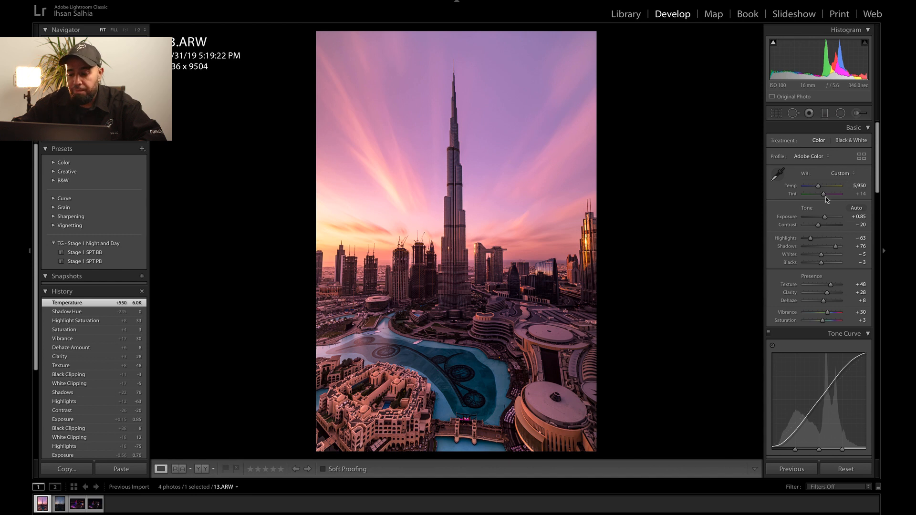
drag(825, 195, 824, 196)
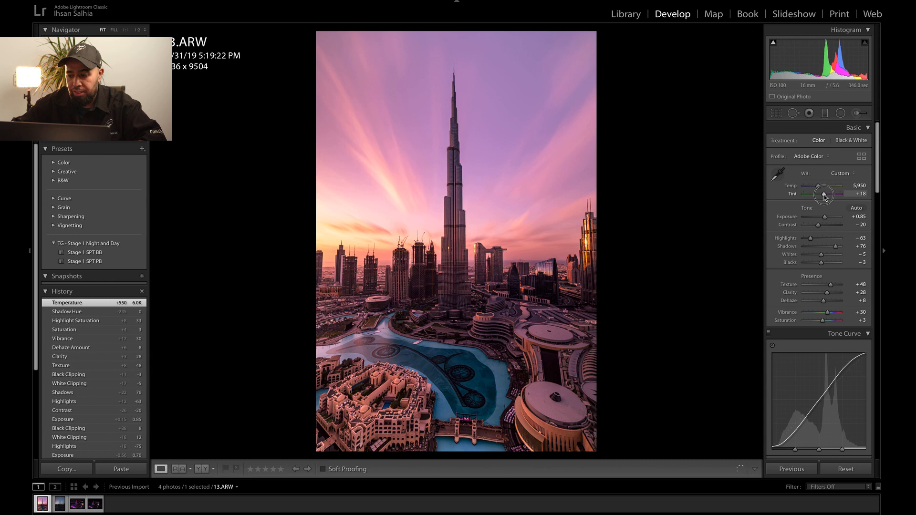
drag(826, 197, 824, 195)
drag(823, 263, 826, 263)
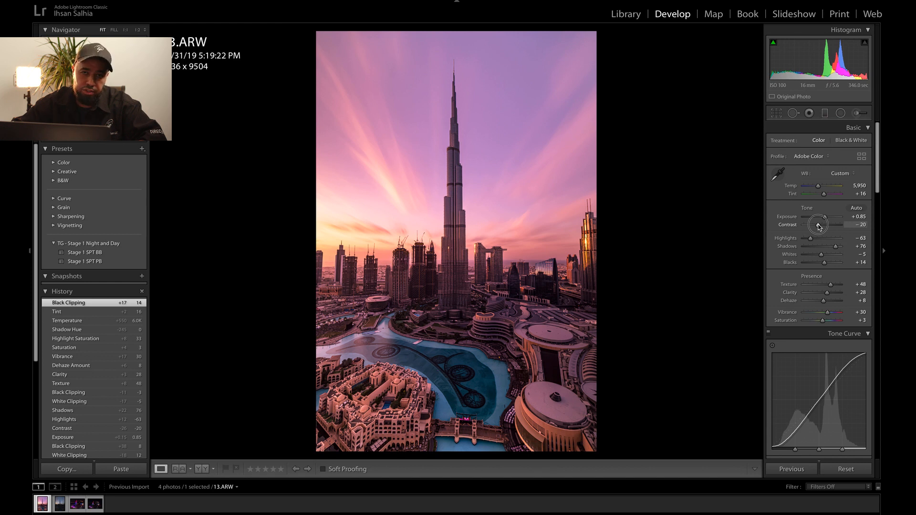
drag(819, 227, 820, 227)
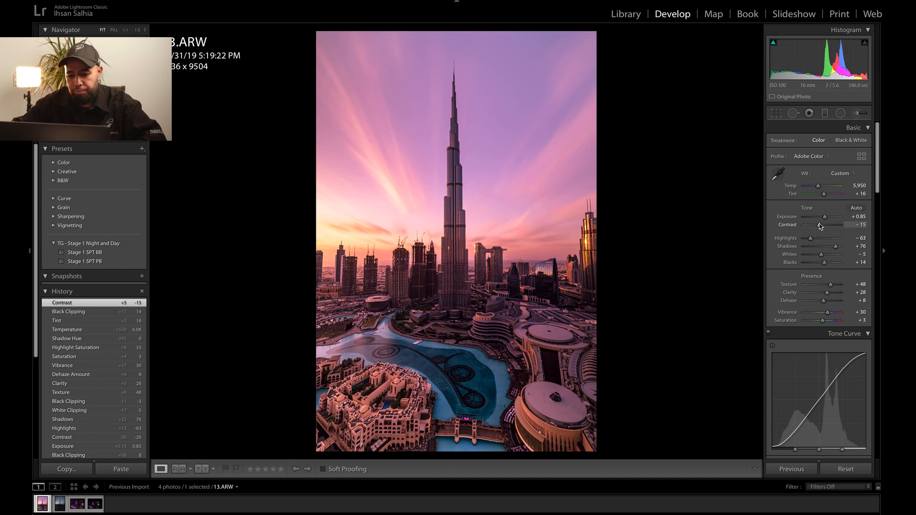
Step: Add a graduated filter from the photo's upper edge down past the skyline, with Exposure 0.32, Highlights -7, Shadows -27, Blacks -17 and Temp 10
click(826, 116)
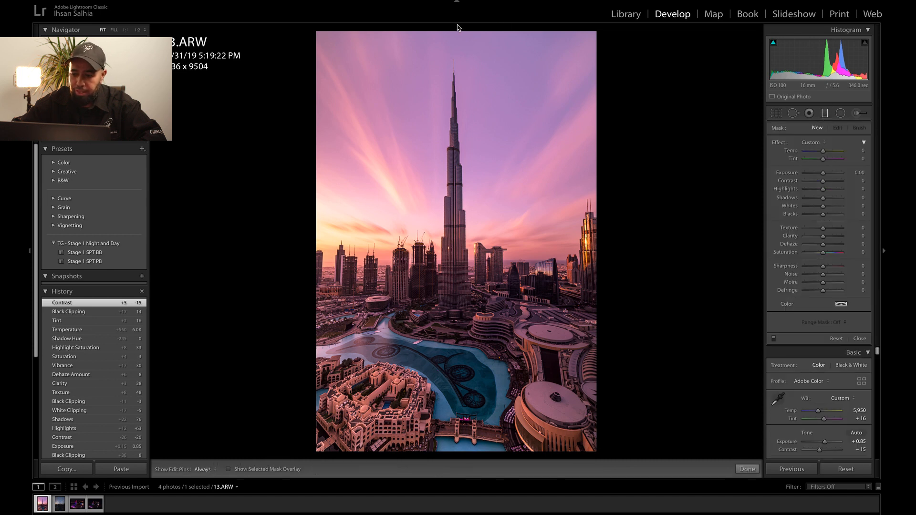
drag(452, 30, 449, 332)
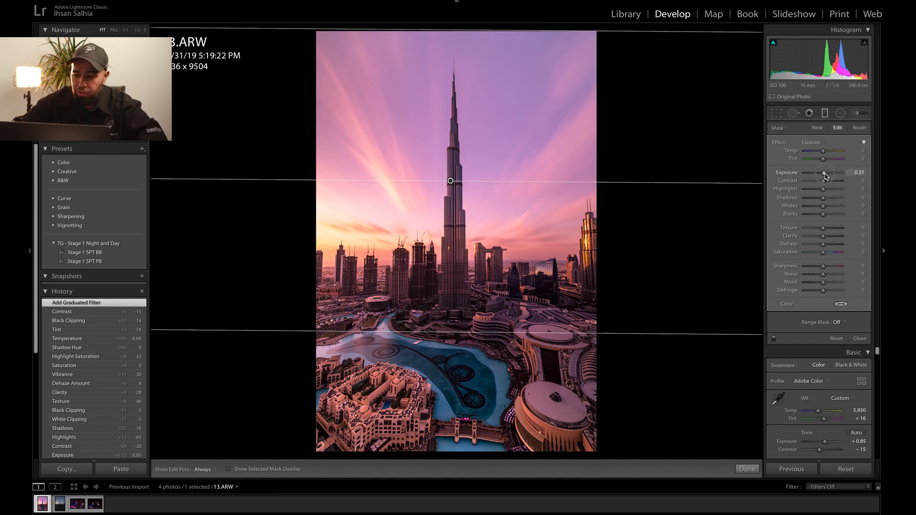
drag(824, 177, 826, 176)
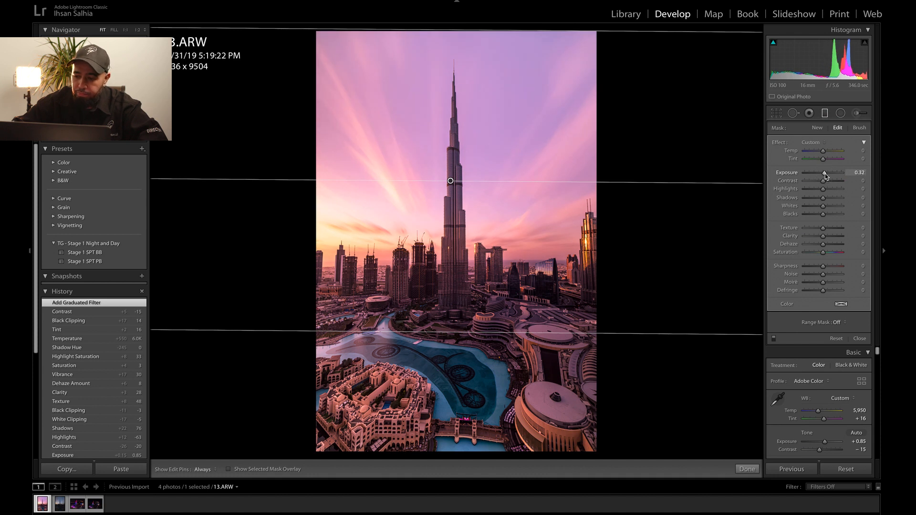
mouse_move(822, 190)
mouse_down()
mouse_move(821, 217)
mouse_move(817, 199)
mouse_up()
drag(825, 152, 828, 153)
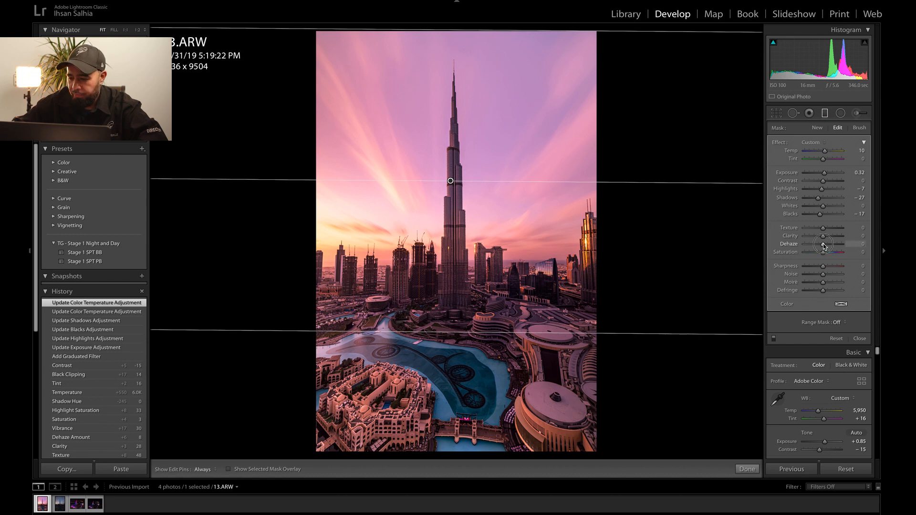
Step: Set the graduated filter's Dehaze to 1, Clarity to 11 and Texture to 2, and finish the filter
drag(825, 246, 825, 229)
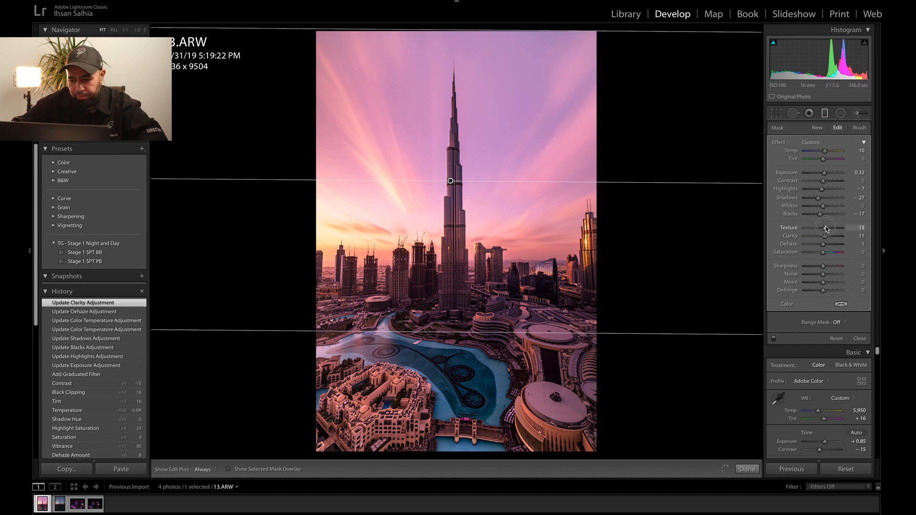
drag(823, 228, 823, 228)
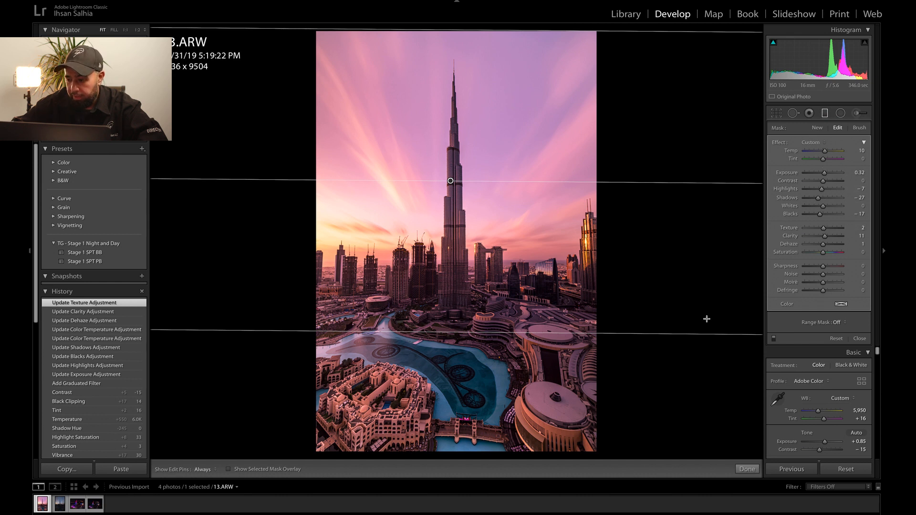
click(747, 470)
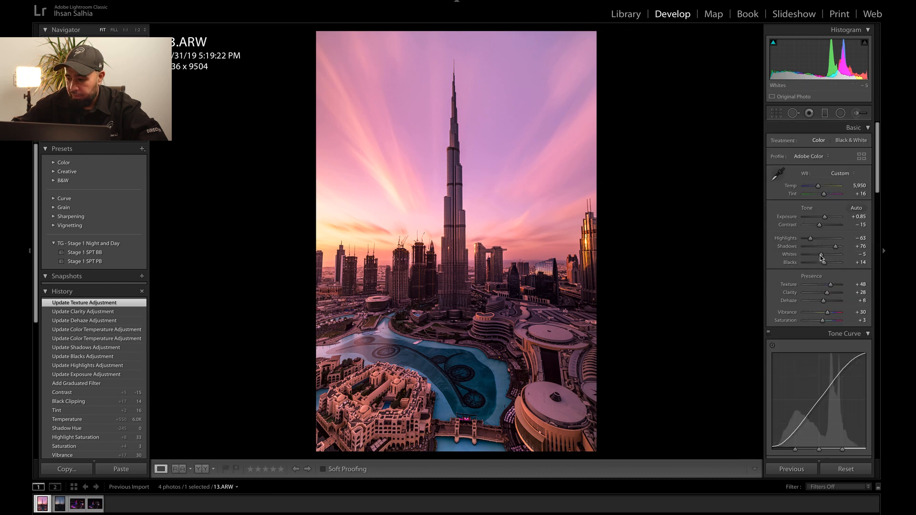
Step: Add a tall radial filter over the sky left of the tower, tilted along the light streaks and reaching down to the skyline
click(841, 114)
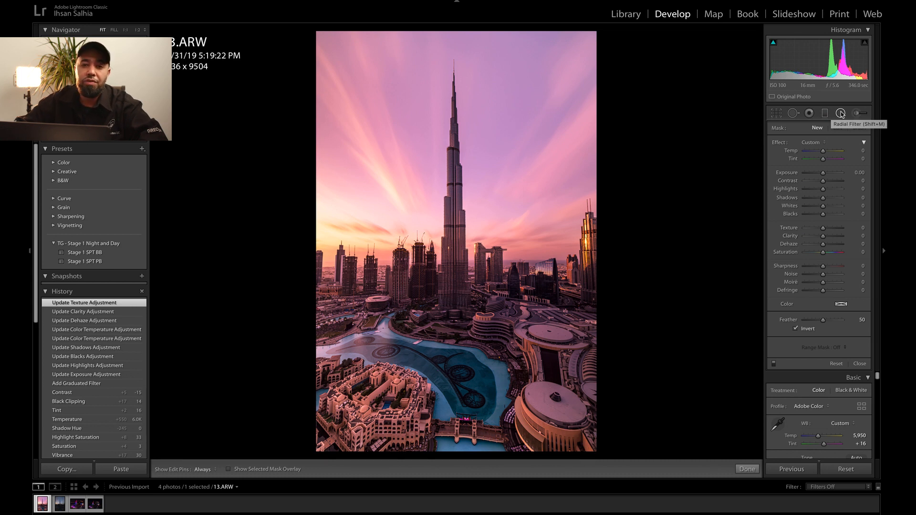
click(841, 113)
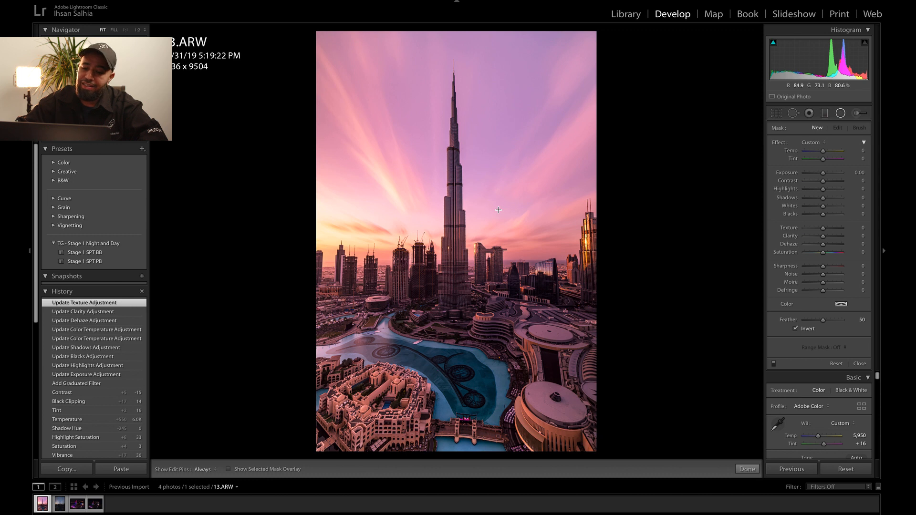
drag(432, 210, 355, 58)
drag(413, 153, 393, 126)
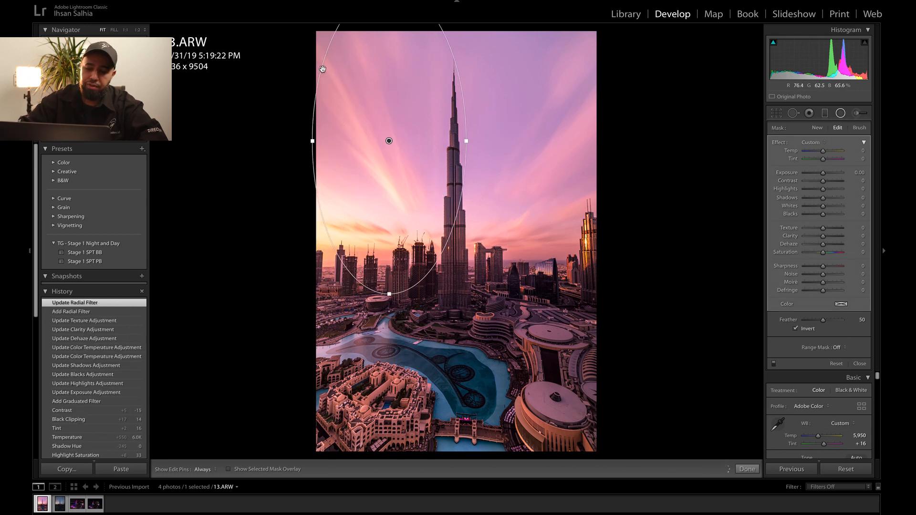
drag(321, 68, 296, 89)
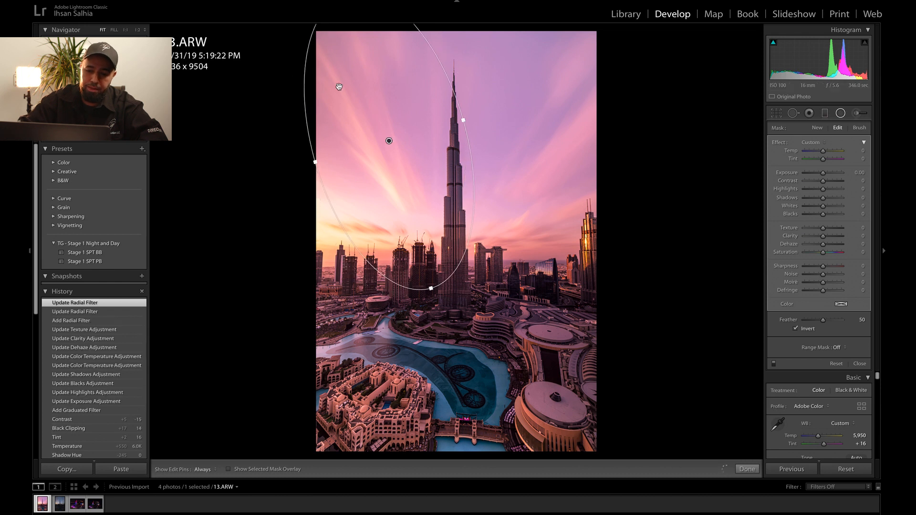
drag(375, 120, 364, 136)
drag(416, 305, 409, 285)
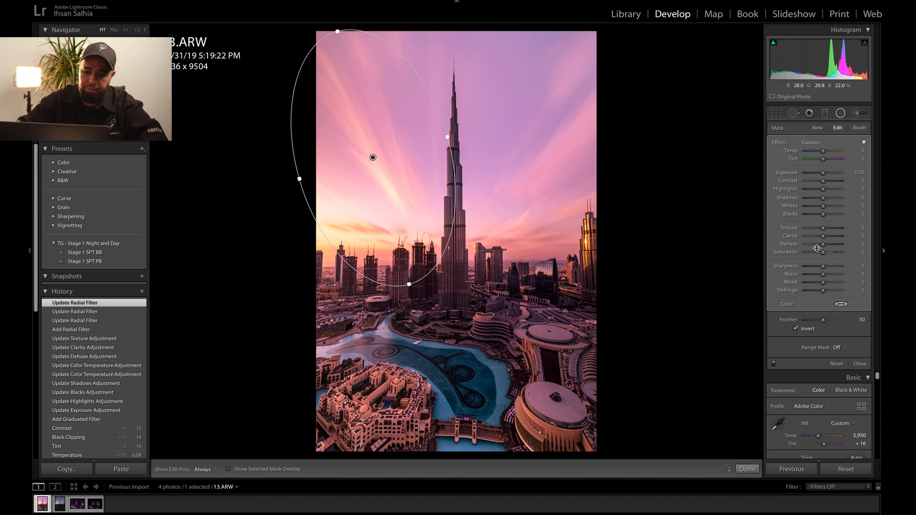
Step: Set the radial filter's Temp to 5, Exposure 0.48, Contrast -25, Whites -14, Blacks -24, Texture 18, Clarity 13 and Dehaze 9
drag(825, 153, 829, 174)
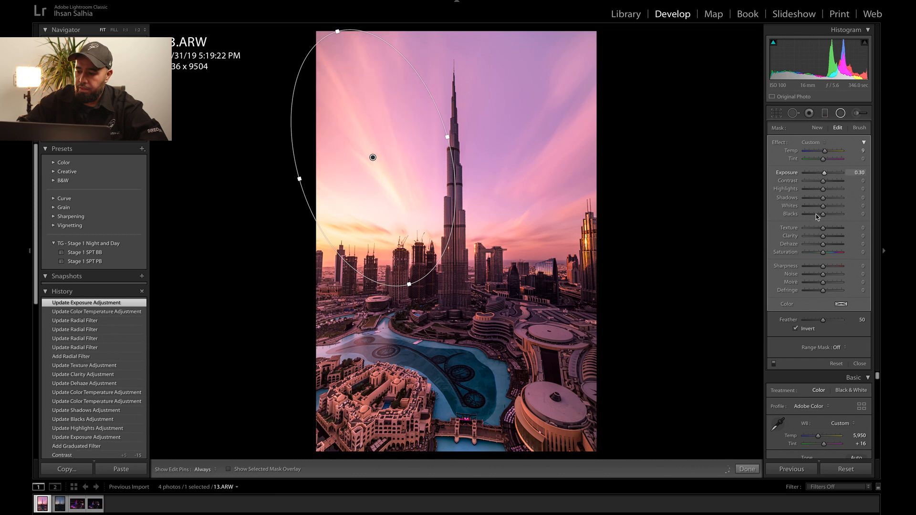
drag(825, 217, 821, 218)
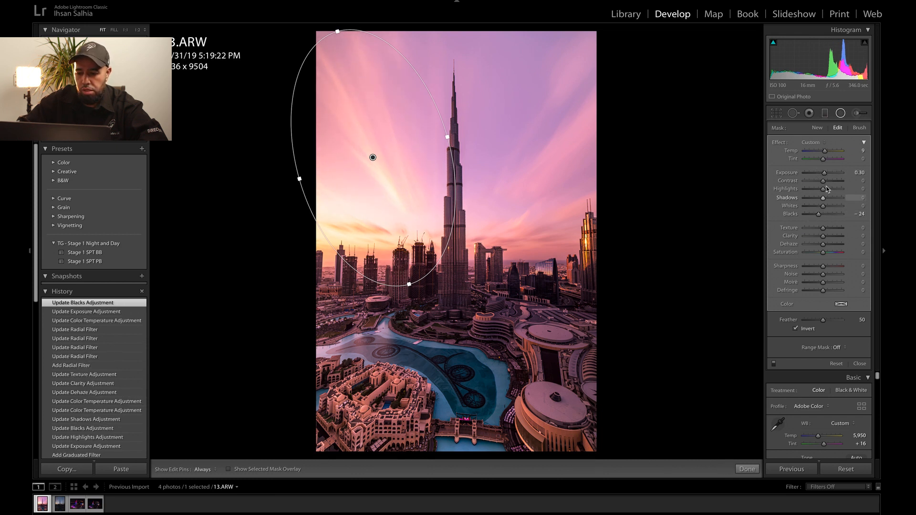
mouse_move(823, 181)
mouse_down()
mouse_move(843, 183)
mouse_move(808, 186)
mouse_move(828, 175)
mouse_up()
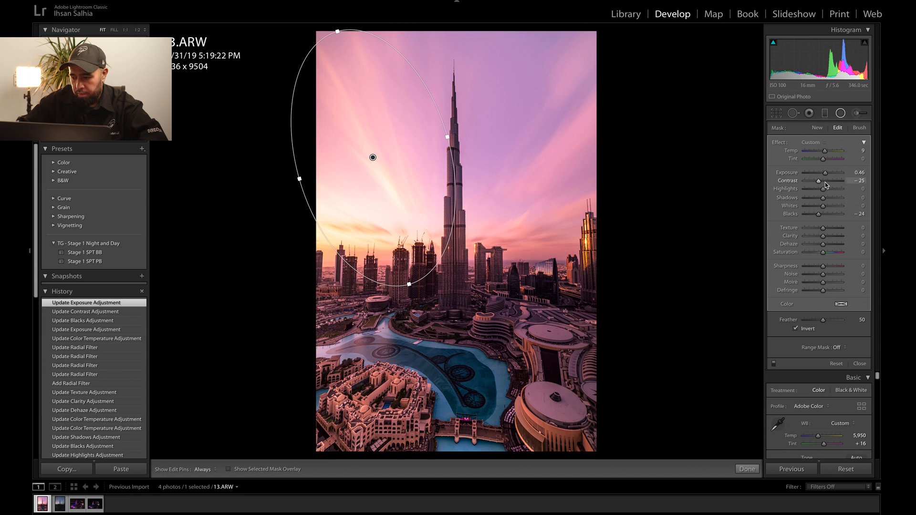
drag(827, 173, 824, 174)
drag(824, 208, 826, 247)
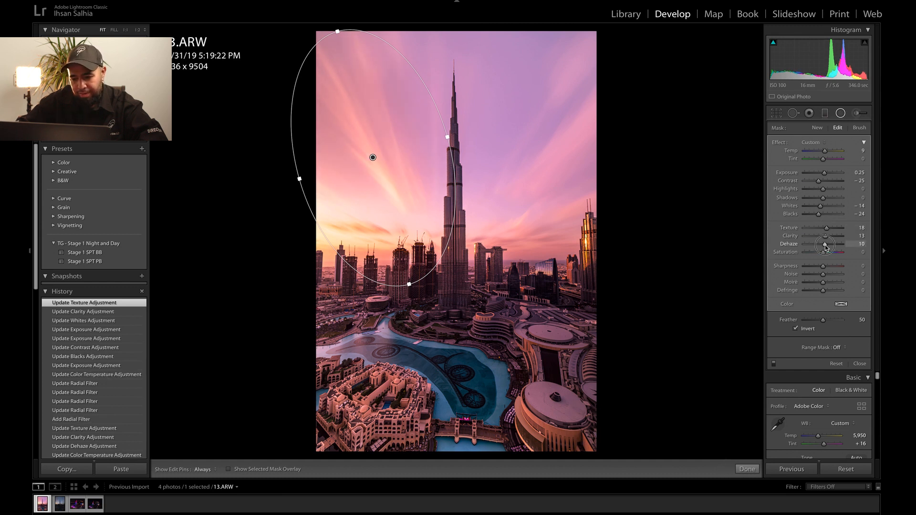
drag(826, 247, 826, 247)
drag(827, 175, 828, 175)
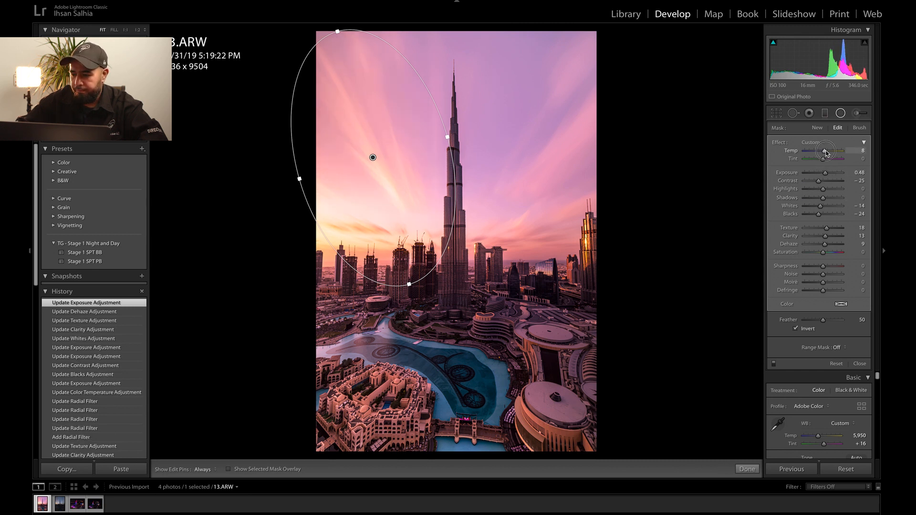
drag(827, 153, 825, 152)
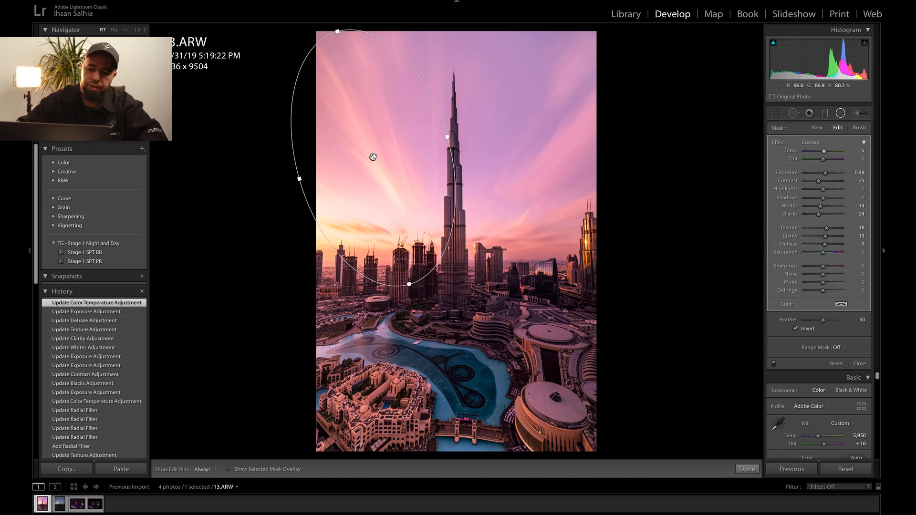
Step: Tint the radial filter left of the tower a warm beige with hue 32 and saturation 22%
click(841, 305)
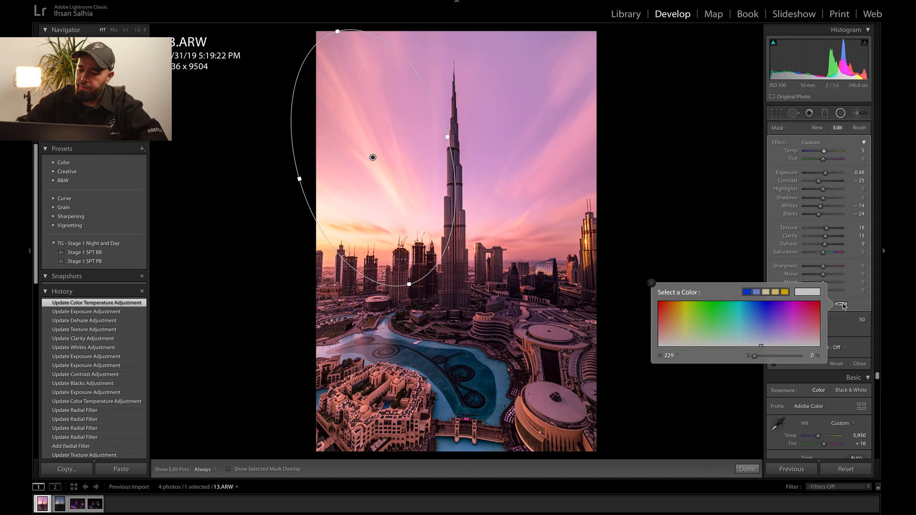
click(676, 325)
drag(675, 324, 673, 335)
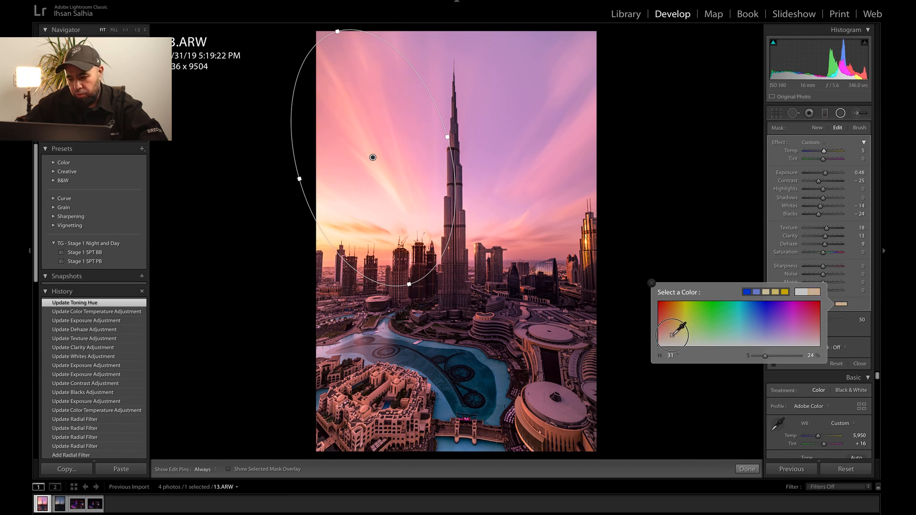
drag(673, 335, 673, 336)
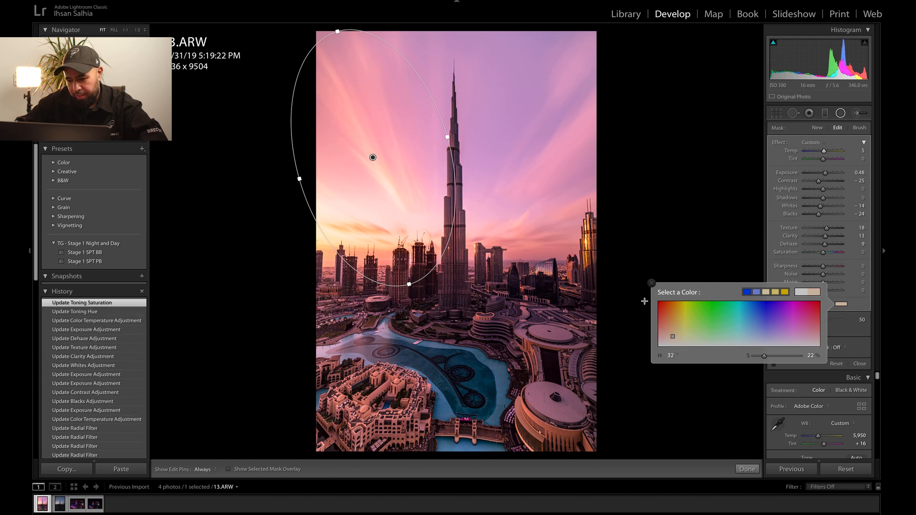
click(655, 284)
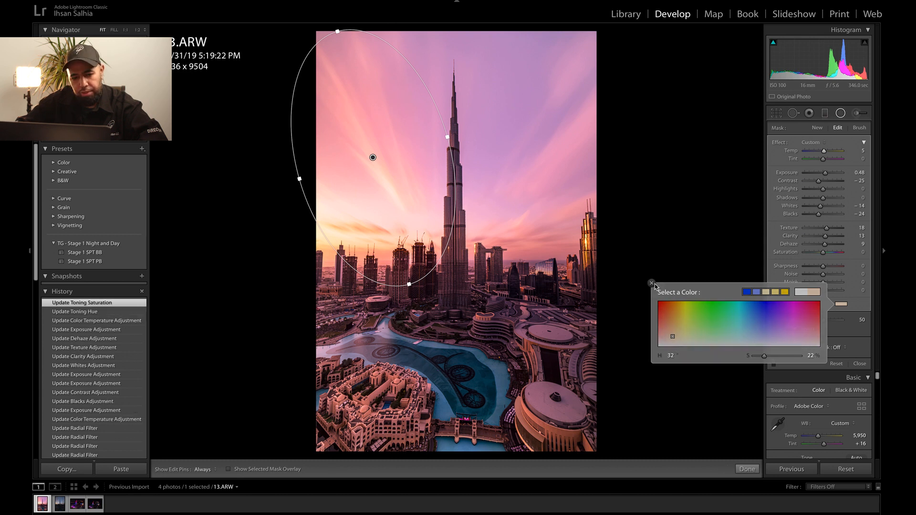
Step: Shrink the left radial filter to a narrower ellipse along the light streaks, with Shadows 58, Contrast -9, Exposure 0.37 and Blacks -13
drag(822, 197, 835, 200)
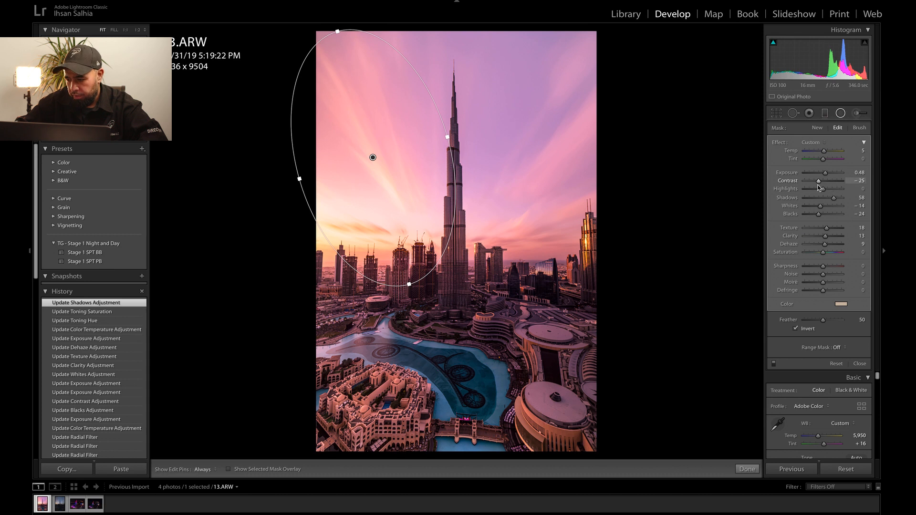
mouse_move(820, 184)
mouse_down()
mouse_move(832, 186)
mouse_move(823, 187)
mouse_up()
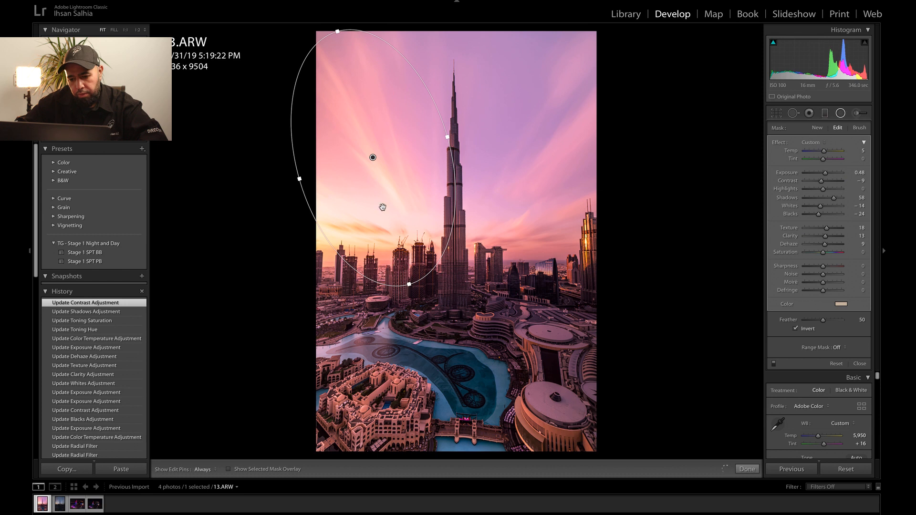
drag(409, 283, 403, 262)
drag(299, 176, 330, 171)
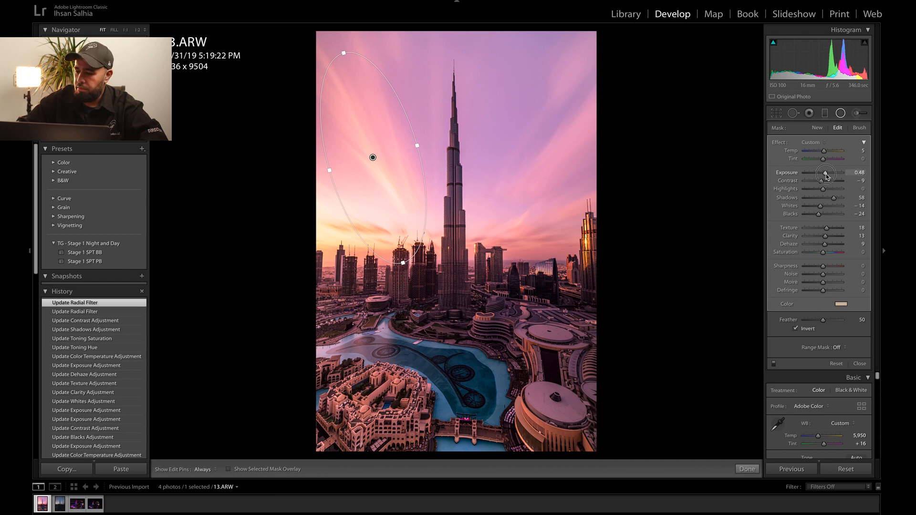
drag(826, 175, 825, 175)
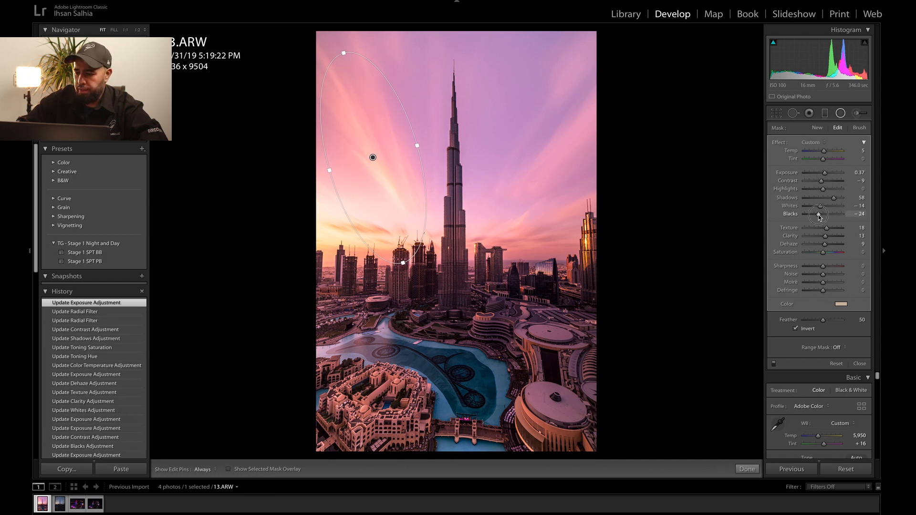
drag(820, 216, 825, 216)
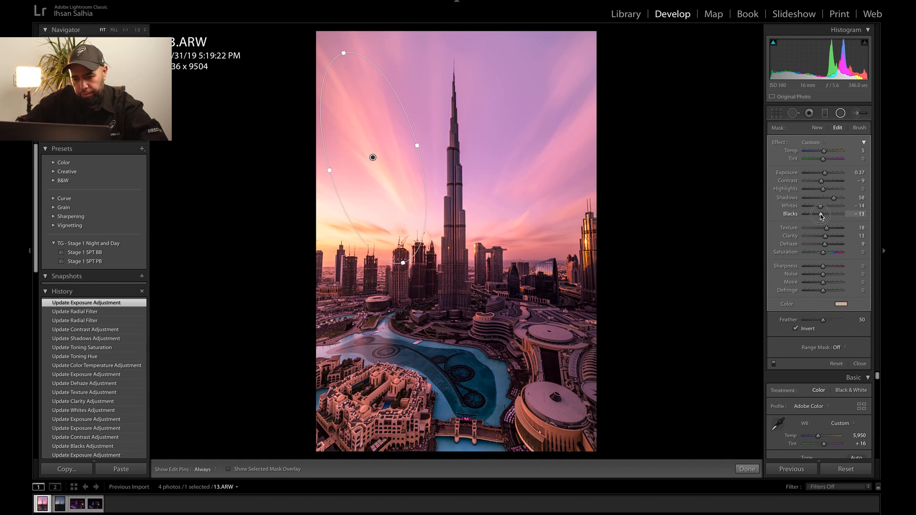
drag(821, 216, 822, 215)
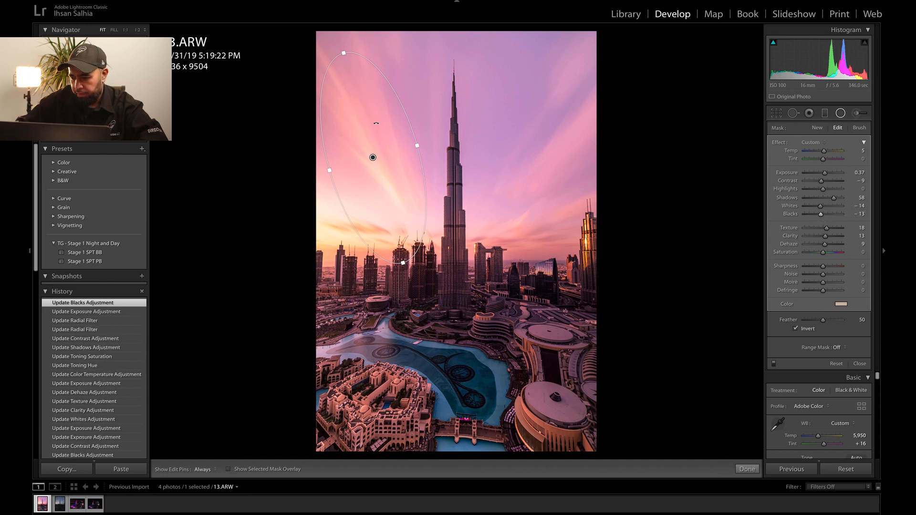
Step: Duplicate the radial filter left of the tower, and reset the copy's Temp to 0 and its color tint to none
right_click(375, 158)
click(386, 173)
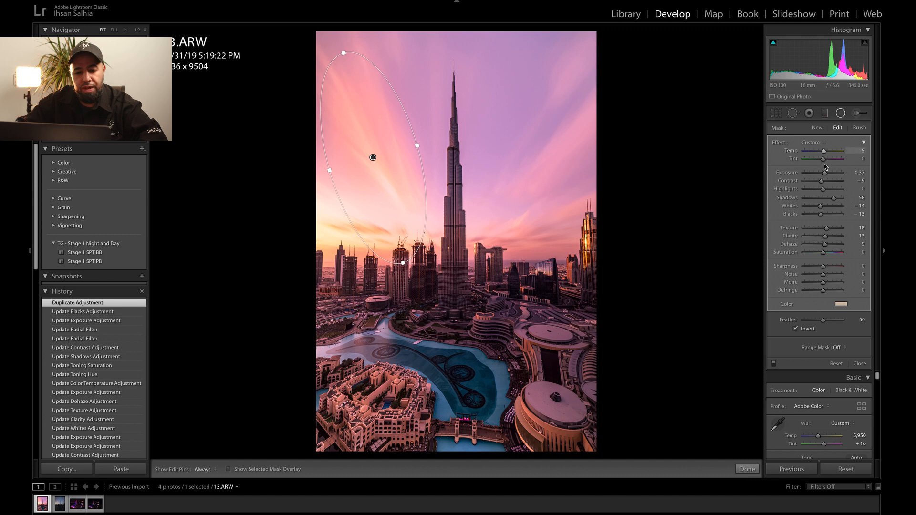
double_click(792, 153)
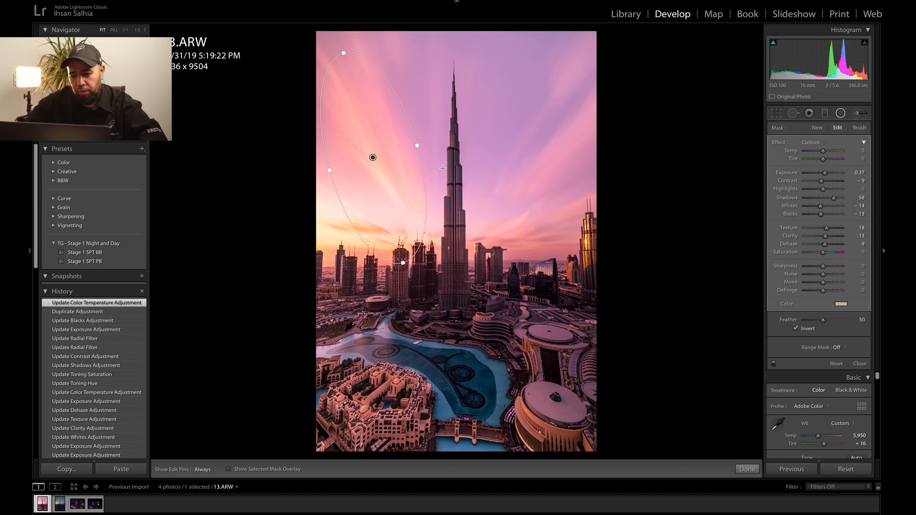
double_click(787, 304)
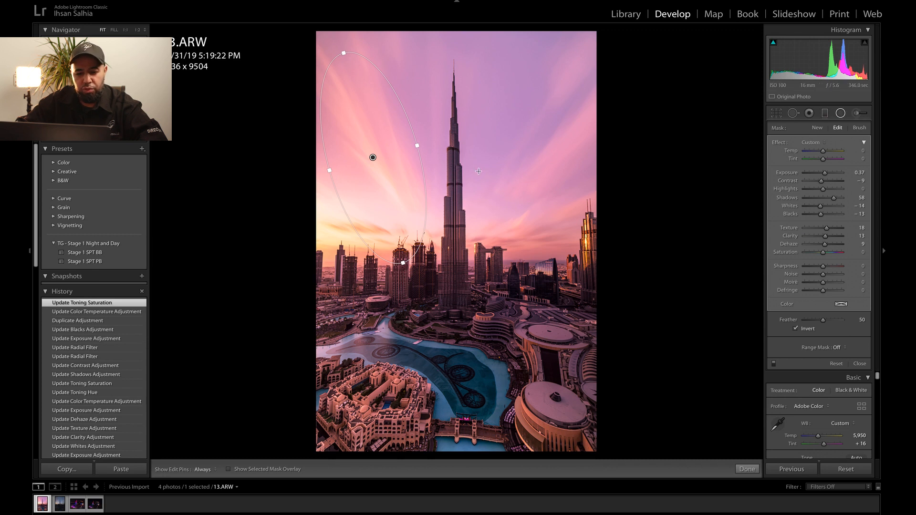
Step: Place another duplicate over the sky right of the tower, tilted along the streaks and enlarged, with Texture 52, Clarity 63 and Dehaze 8
right_click(373, 157)
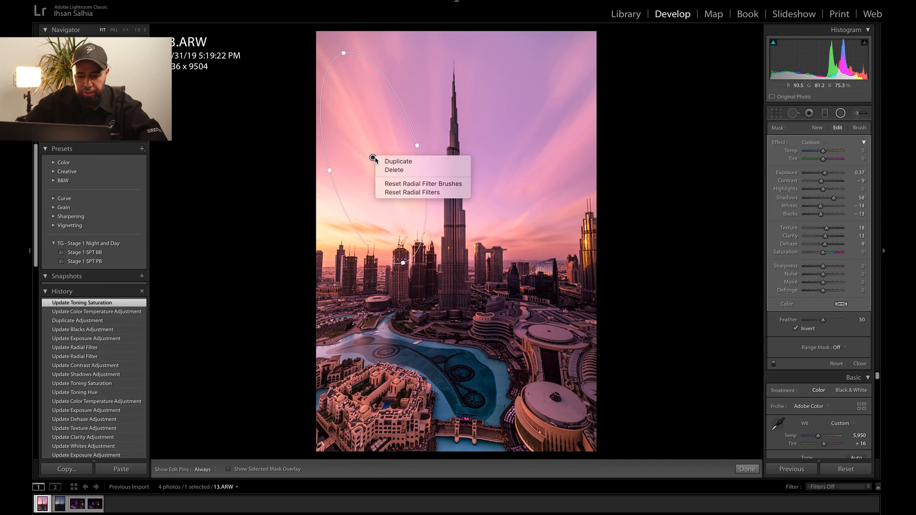
click(377, 160)
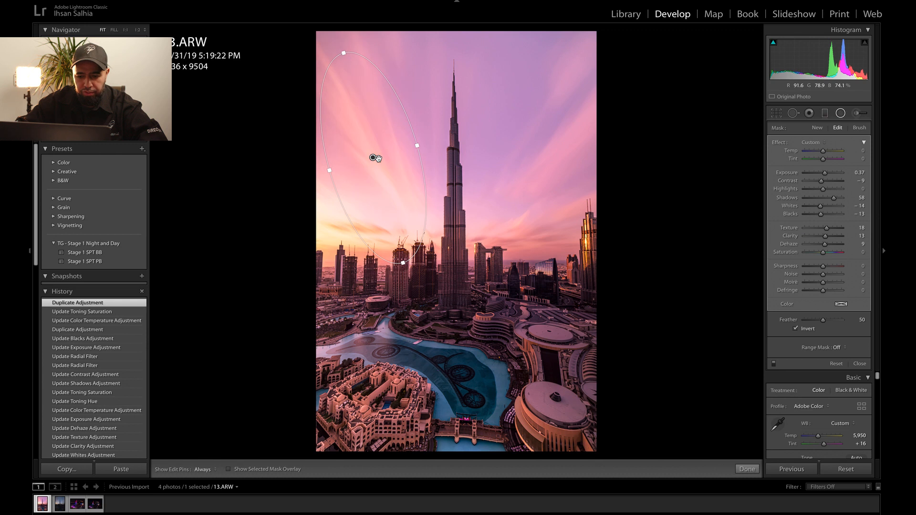
drag(373, 158, 557, 123)
drag(563, 59, 642, 79)
drag(548, 137, 556, 157)
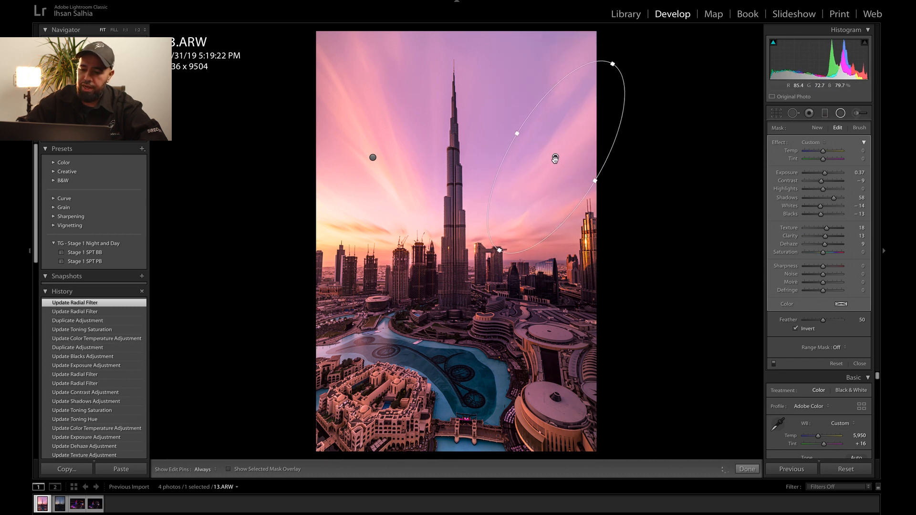
drag(596, 182, 625, 198)
drag(614, 63, 637, 33)
mouse_move(826, 236)
mouse_down()
mouse_move(835, 229)
mouse_move(827, 244)
mouse_up()
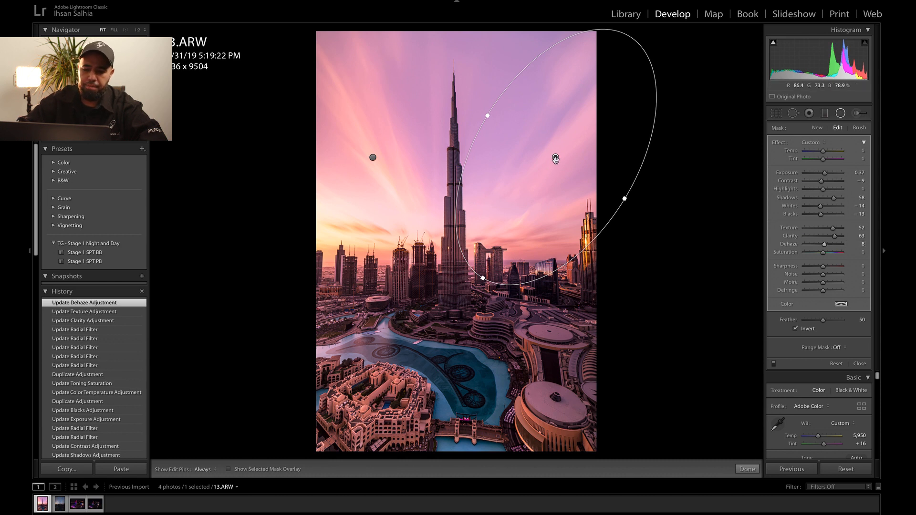
Step: Duplicate the radial filter right of the tower twice, keeping the copies stacked over the same patch of sky
right_click(555, 159)
click(559, 164)
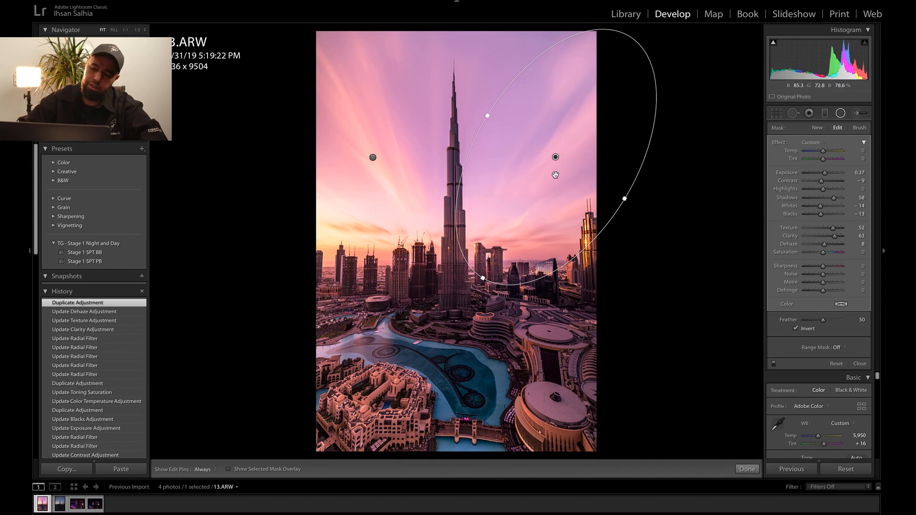
click(554, 166)
click(556, 157)
right_click(554, 158)
click(570, 166)
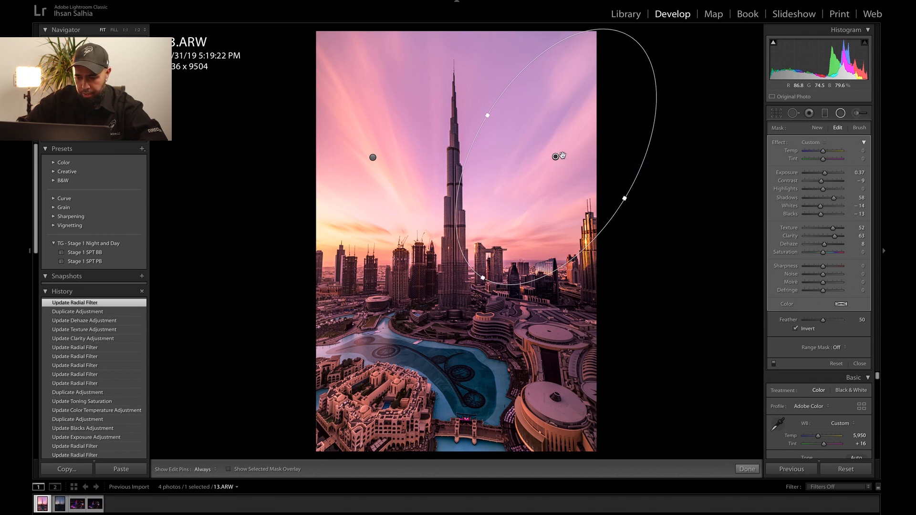
Step: Move one copy to the horizon glow left of the tower, and reshape it into a flat, nearly horizontal ellipse
drag(556, 156, 387, 240)
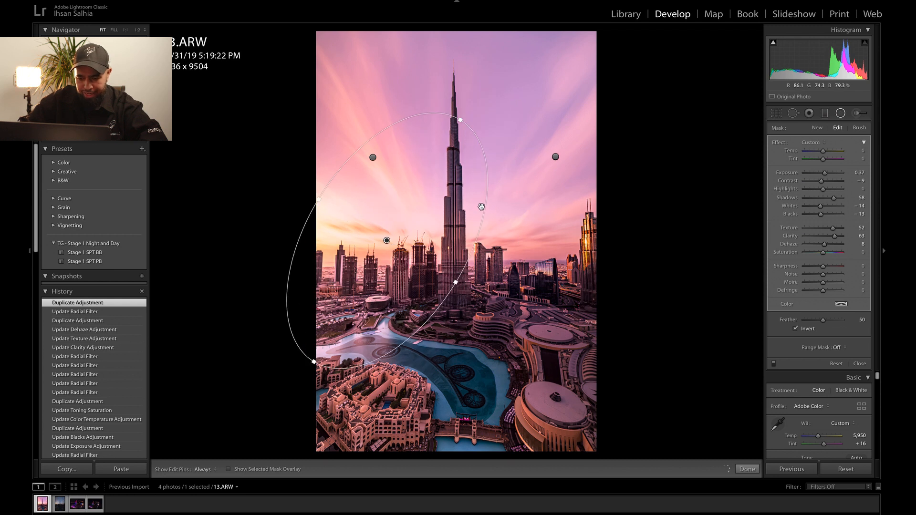
drag(485, 208, 502, 328)
drag(417, 250, 401, 269)
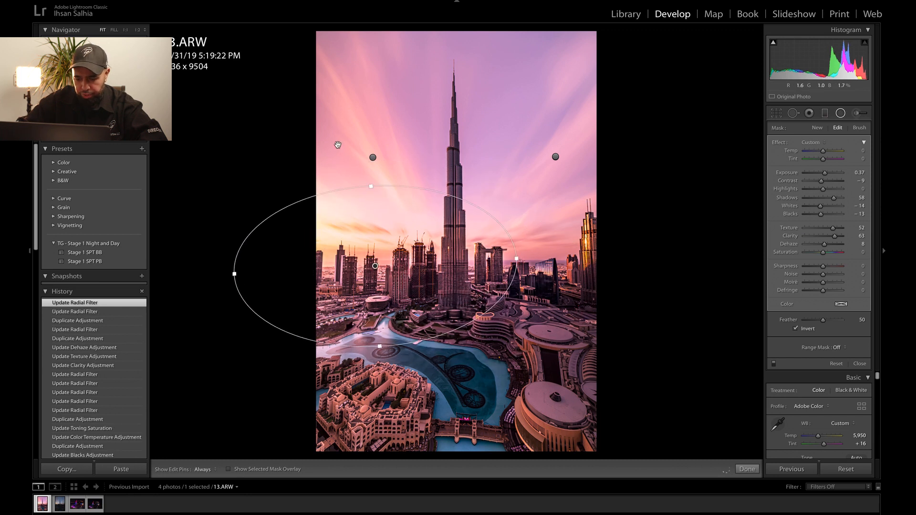
drag(371, 210, 372, 229)
drag(400, 258, 358, 221)
Step: Set the horizon filter's Highlights to -58, Temp 8, Dehaze 11, Exposure 0.11 and Whites -21
drag(822, 189, 814, 191)
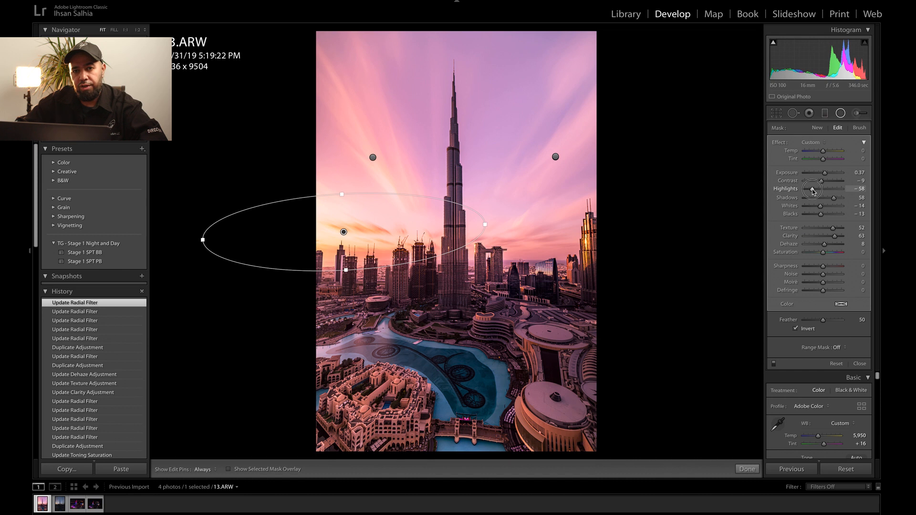
drag(814, 191, 814, 191)
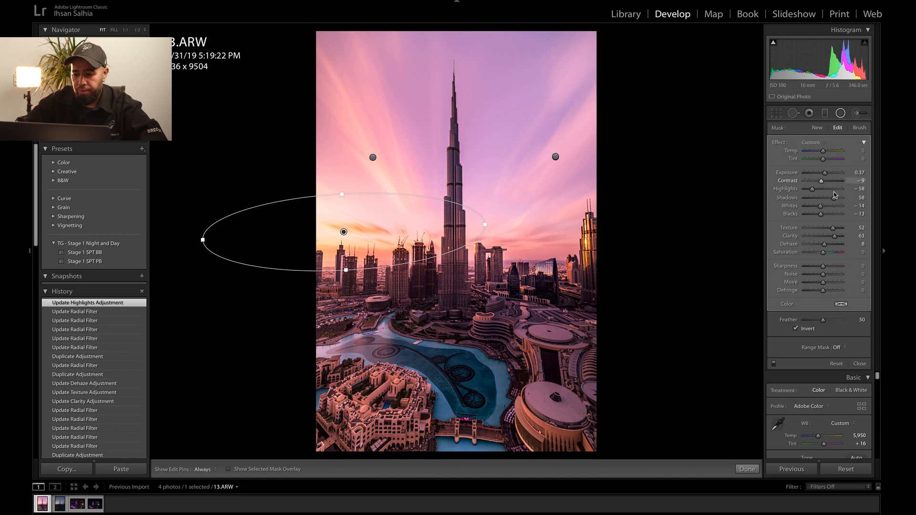
drag(823, 152, 824, 153)
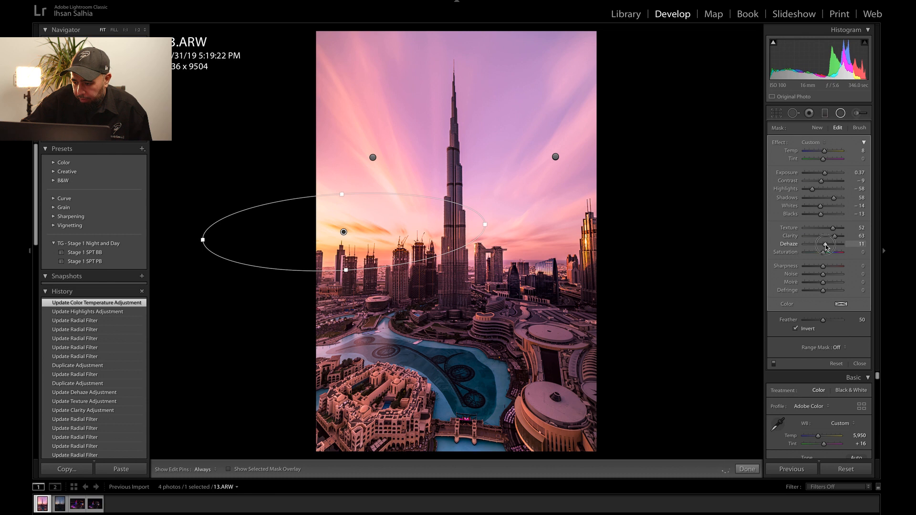
drag(826, 246, 826, 246)
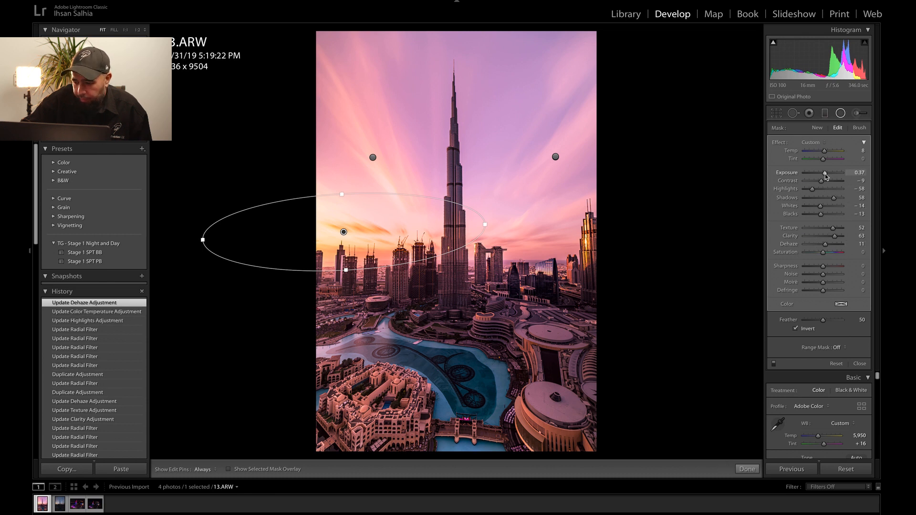
drag(826, 175, 824, 176)
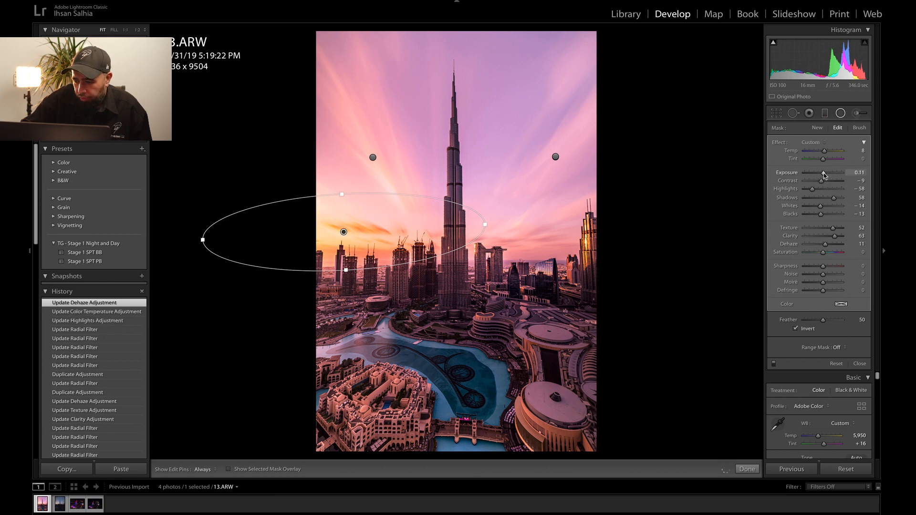
drag(821, 208, 819, 207)
Step: Widen the horizon filter and center it across the whole skyline, and finish editing the radial filters
drag(485, 225, 581, 219)
drag(410, 233, 487, 243)
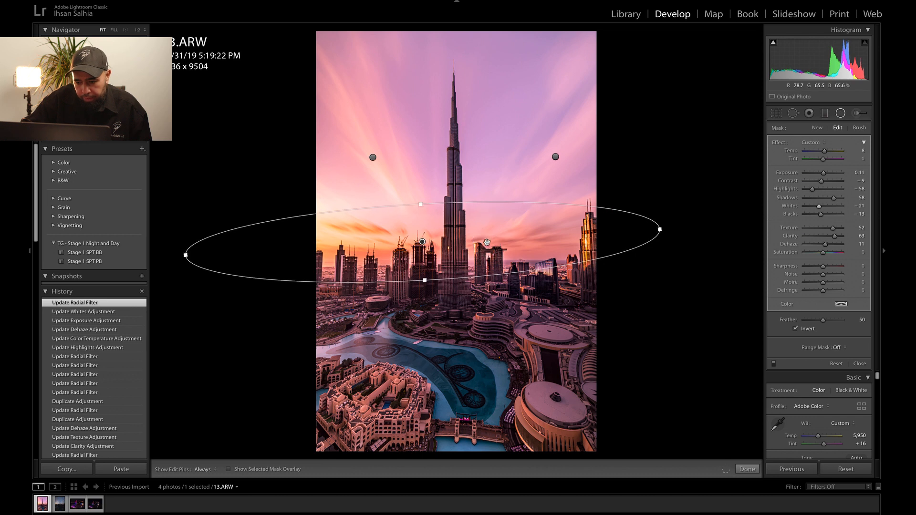
click(749, 469)
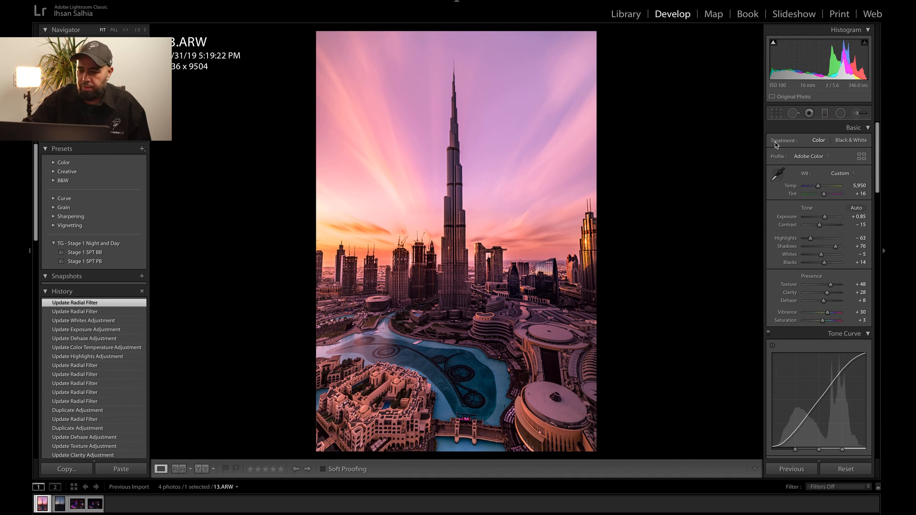
Step: Add a large radial filter centered on the photo's left edge, reaching past the tower and down to the photo's lower edge
click(841, 113)
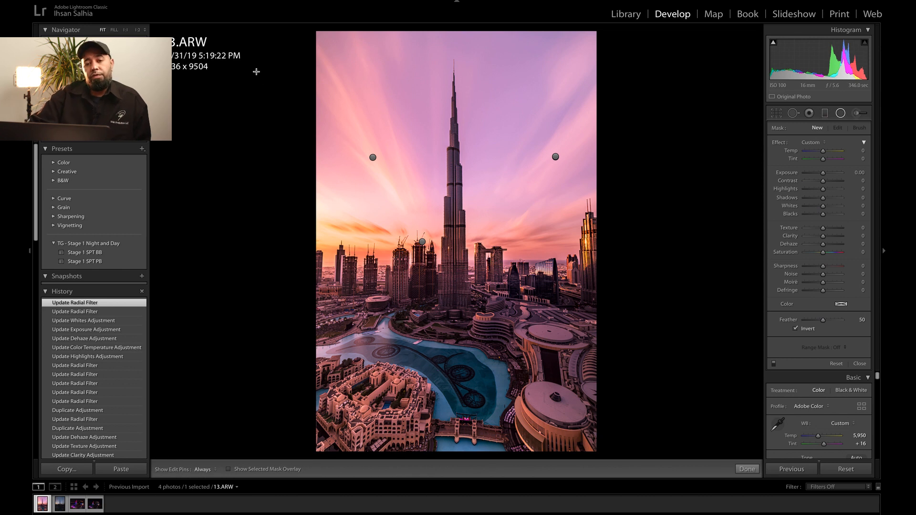
drag(281, 61, 419, 218)
drag(218, 73, 253, 213)
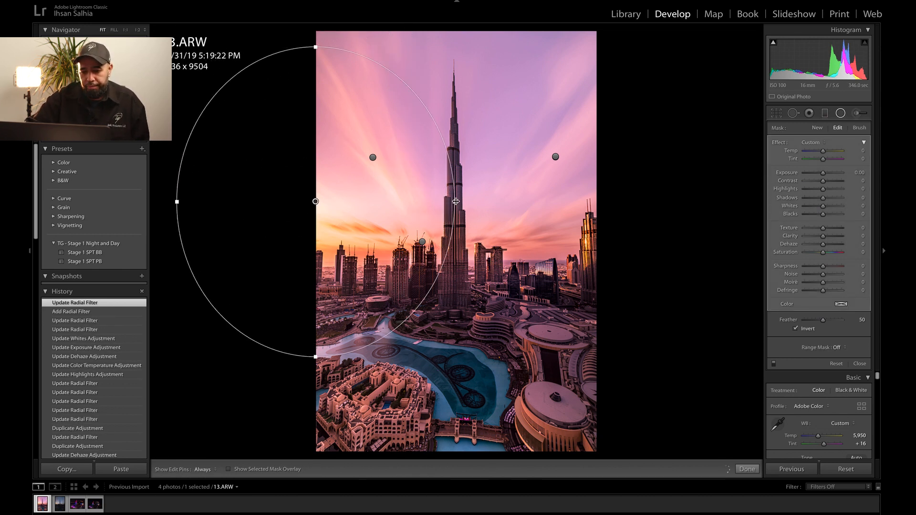
drag(456, 202, 547, 202)
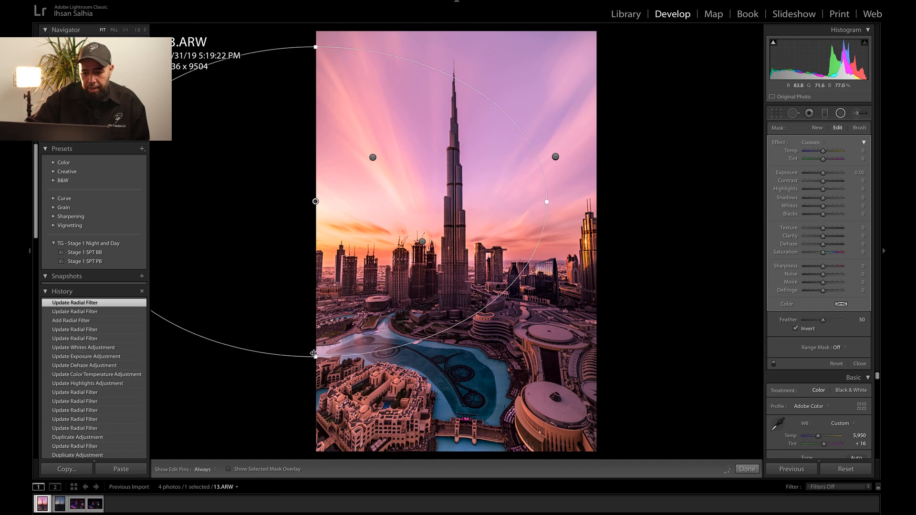
drag(317, 359, 294, 455)
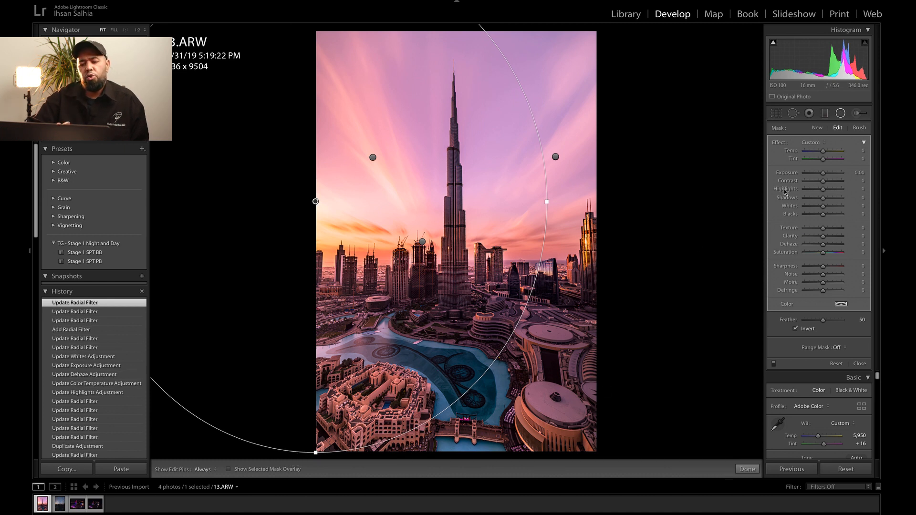
Step: Set the large radial filter's Exposure to 0.39, Temp 7, Highlights -16 and Whites -15
click(823, 174)
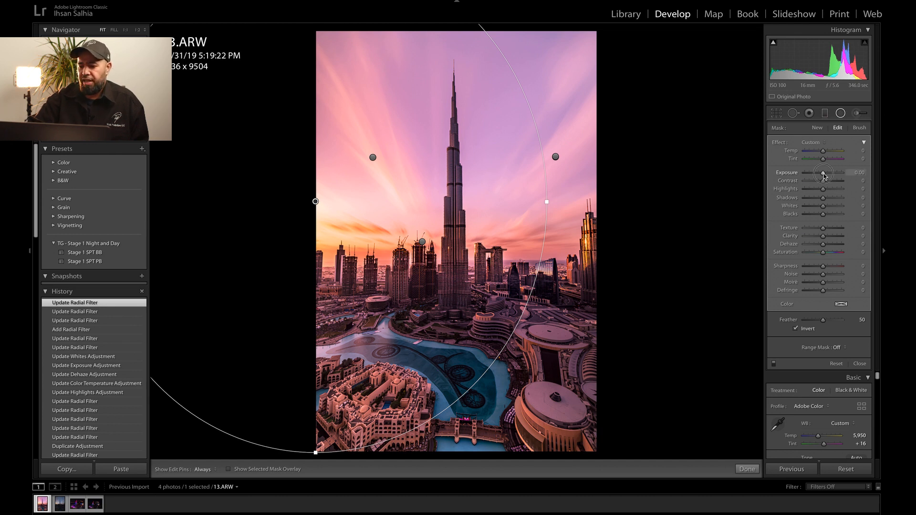
mouse_move(825, 175)
mouse_down()
mouse_move(826, 153)
mouse_move(825, 176)
mouse_up()
click(825, 152)
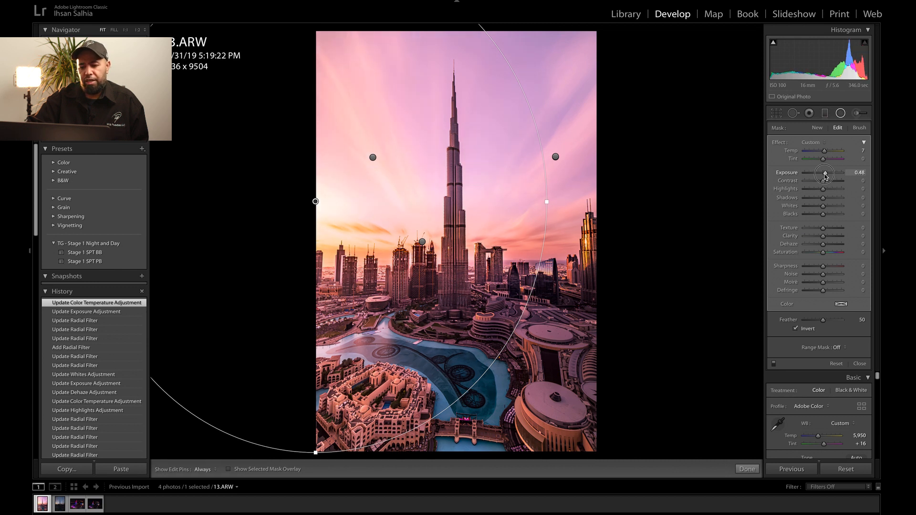
drag(826, 177, 820, 208)
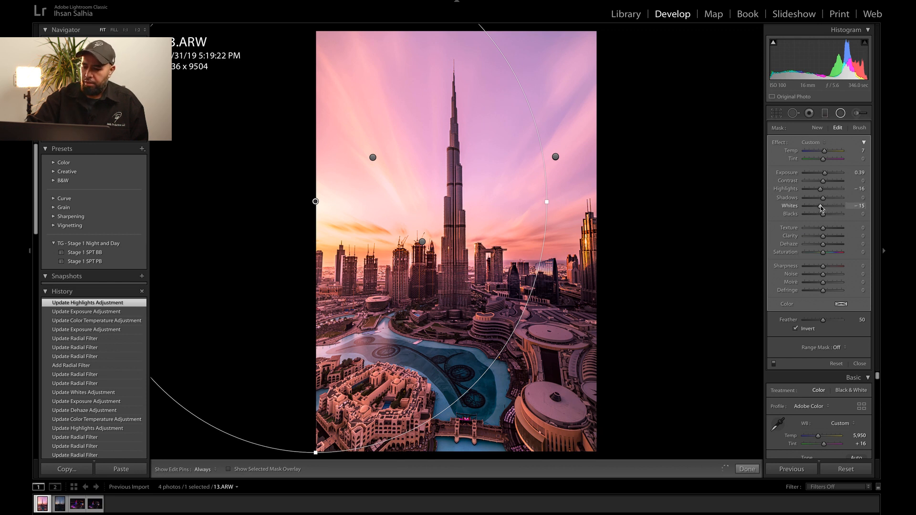
Step: Shift the large radial filter slightly down toward the skyline, with Exposure 0.43, Whites -17 and Shadows -4, and finish editing it
drag(825, 173, 826, 176)
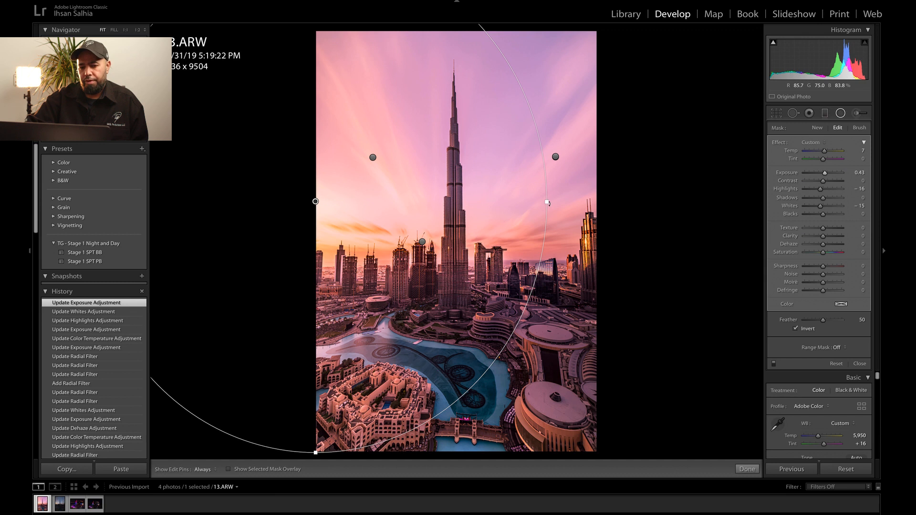
drag(430, 244, 452, 277)
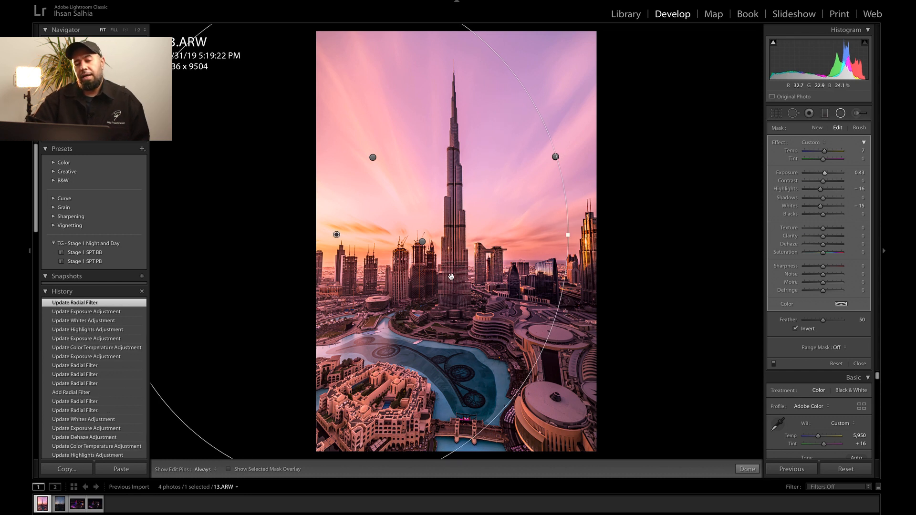
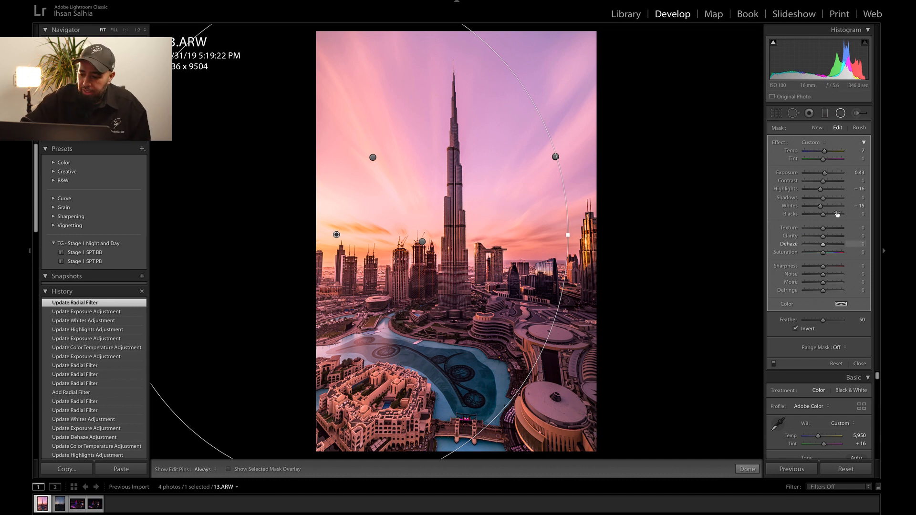
drag(823, 197, 824, 201)
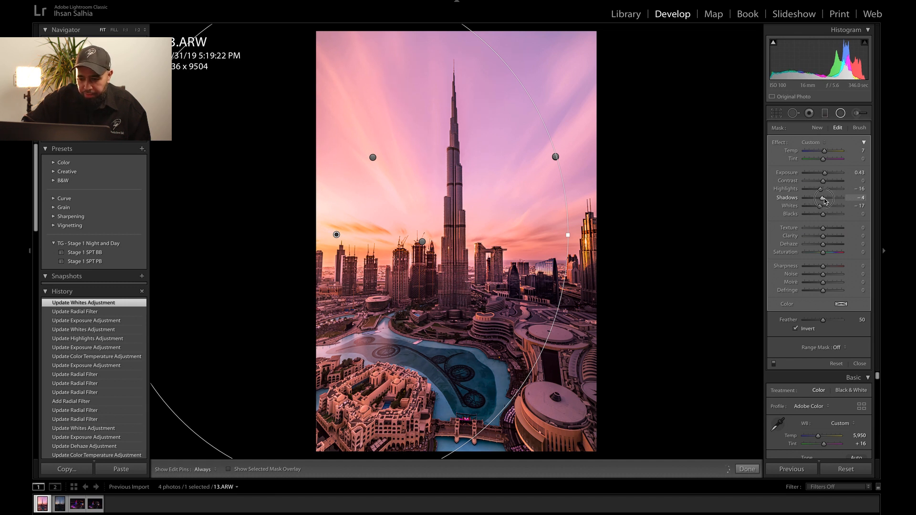
click(748, 469)
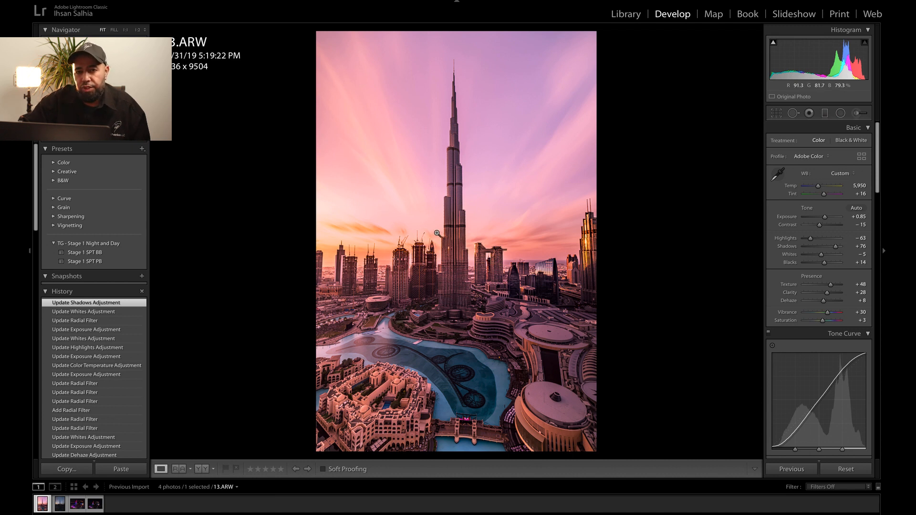
right_click(439, 252)
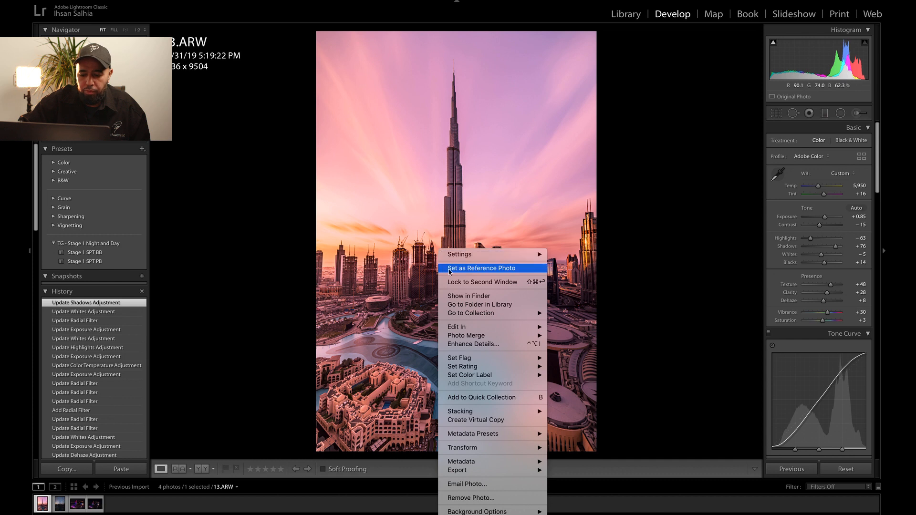
mouse_move(468, 335)
click(372, 223)
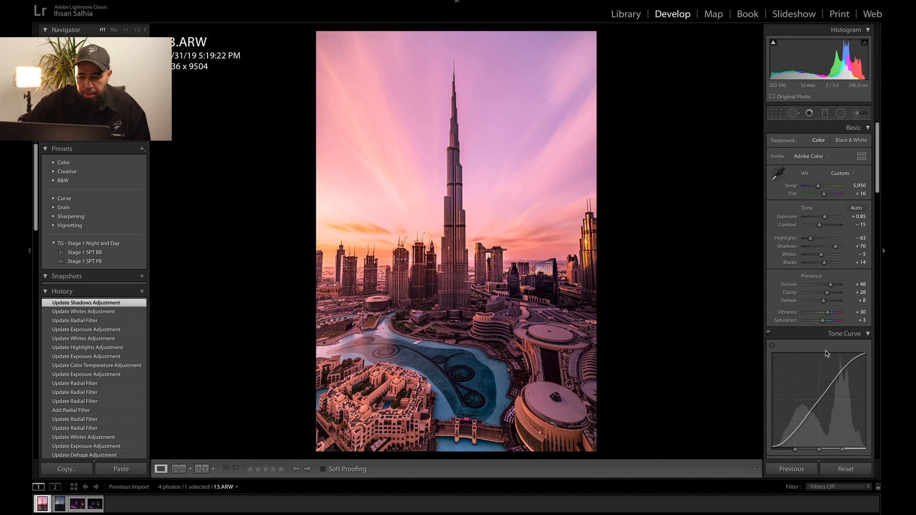
Step: Apply the Auto Upright perspective correction to the photo
scroll(826, 350, down, 2)
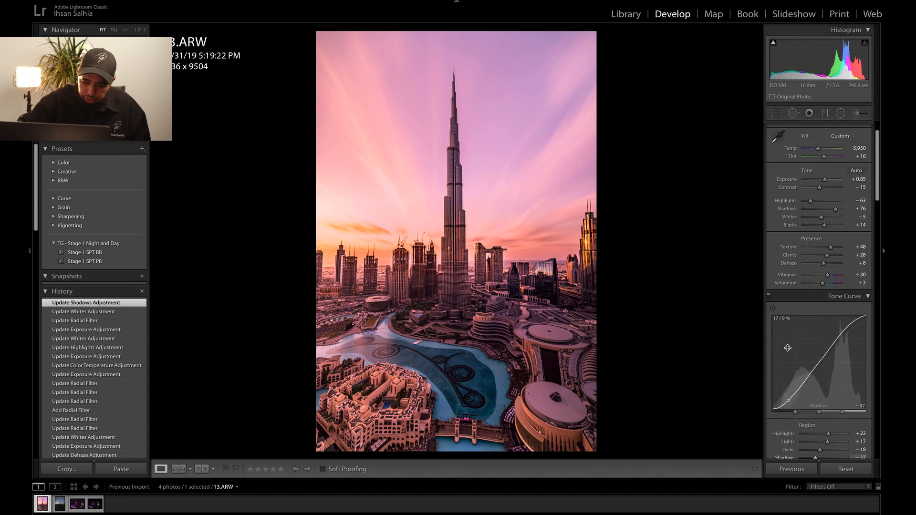
scroll(783, 346, down, 20)
scroll(788, 351, down, 15)
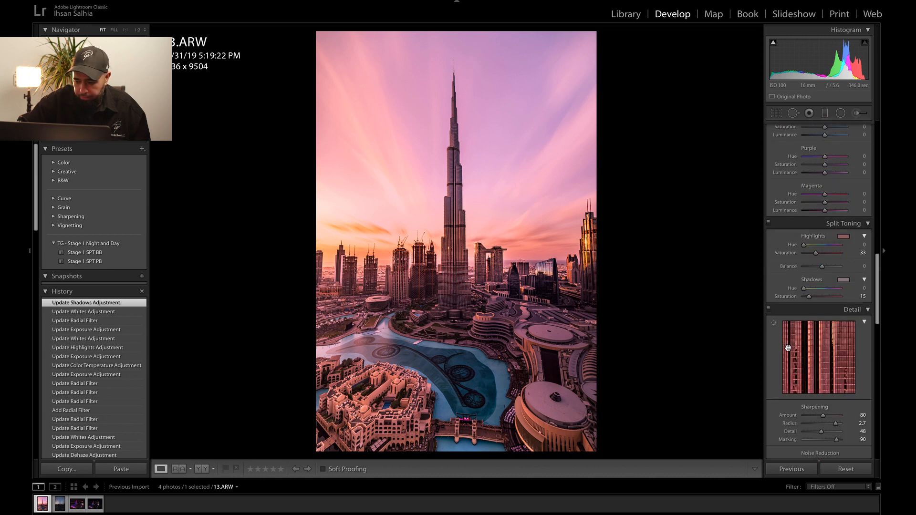
scroll(788, 351, down, 3)
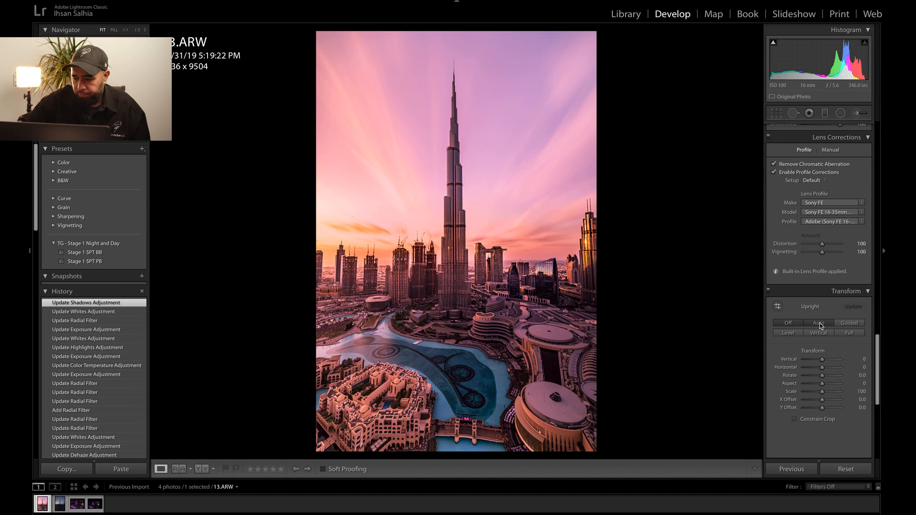
click(819, 324)
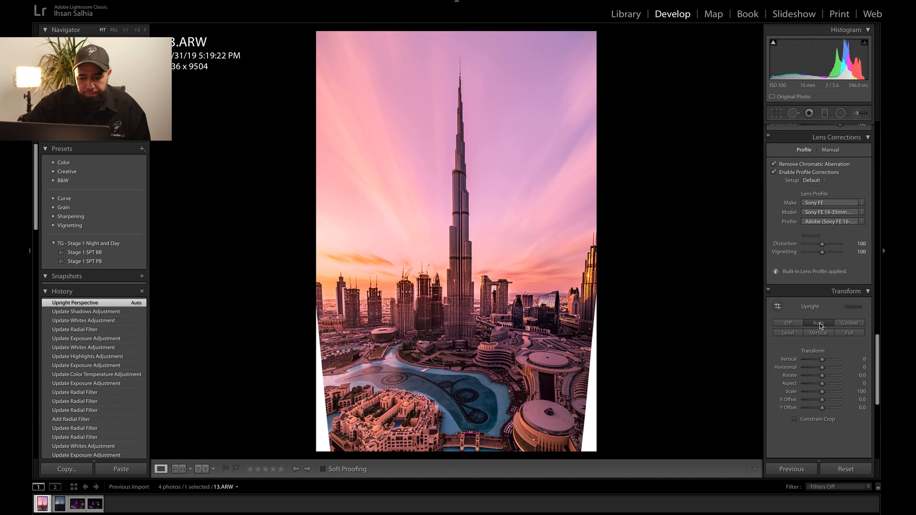
Step: Correct the perspective with Guided Upright, drawing one vertical guide along the building at each side edge of the photo
click(778, 306)
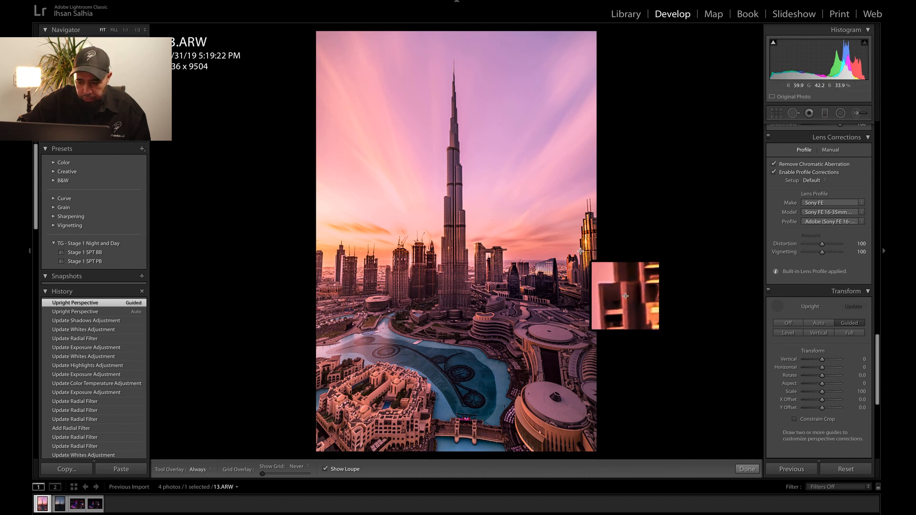
drag(580, 251, 580, 256)
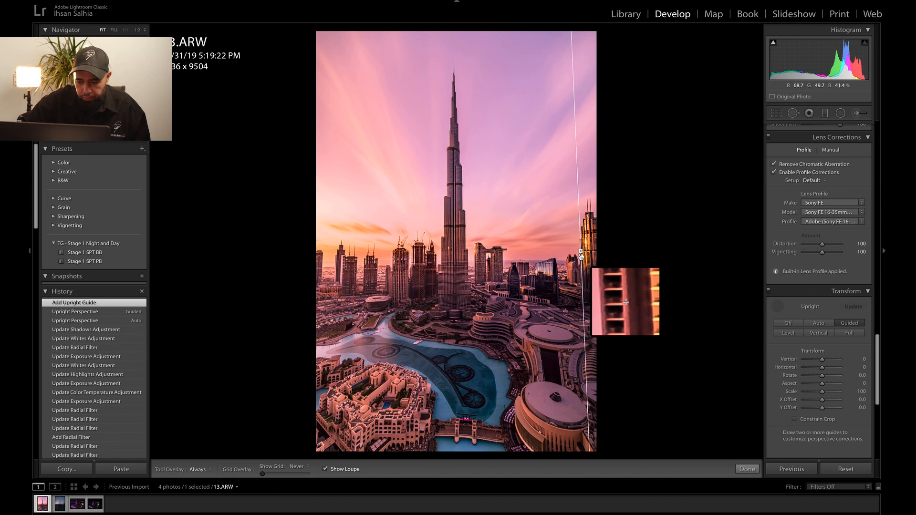
drag(321, 261, 322, 263)
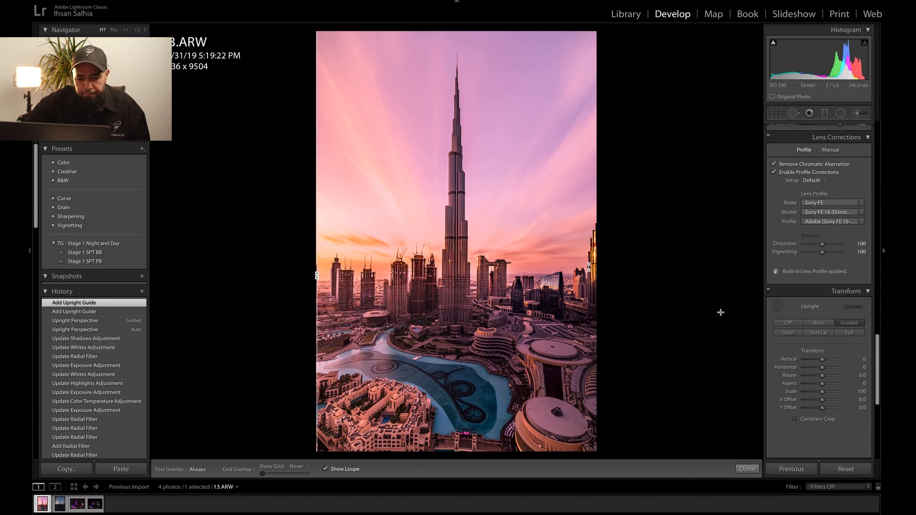
click(748, 469)
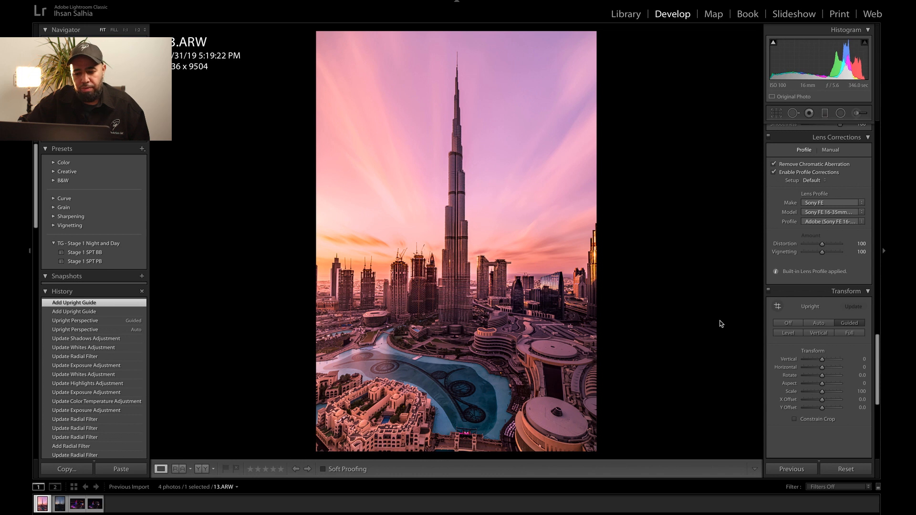
Step: Send the corrected photo to Adobe Photoshop 2020 for further editing
right_click(513, 209)
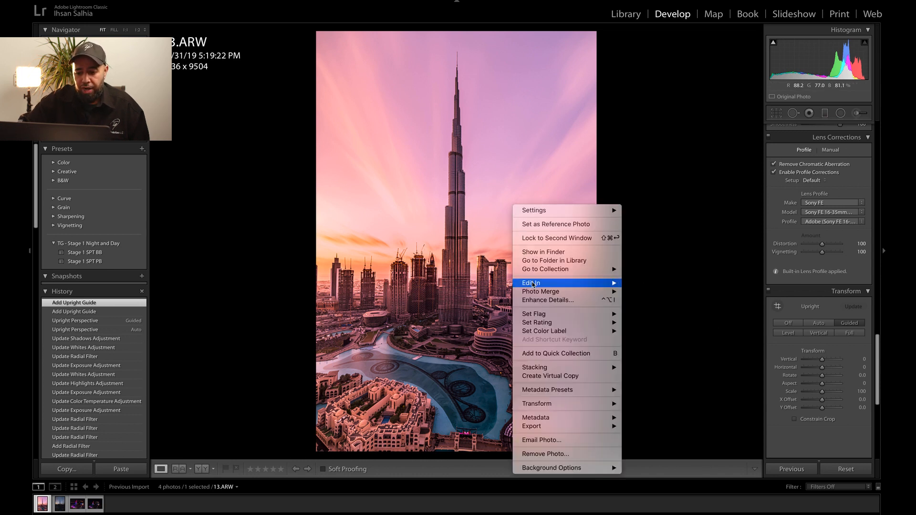
mouse_move(533, 285)
click(657, 283)
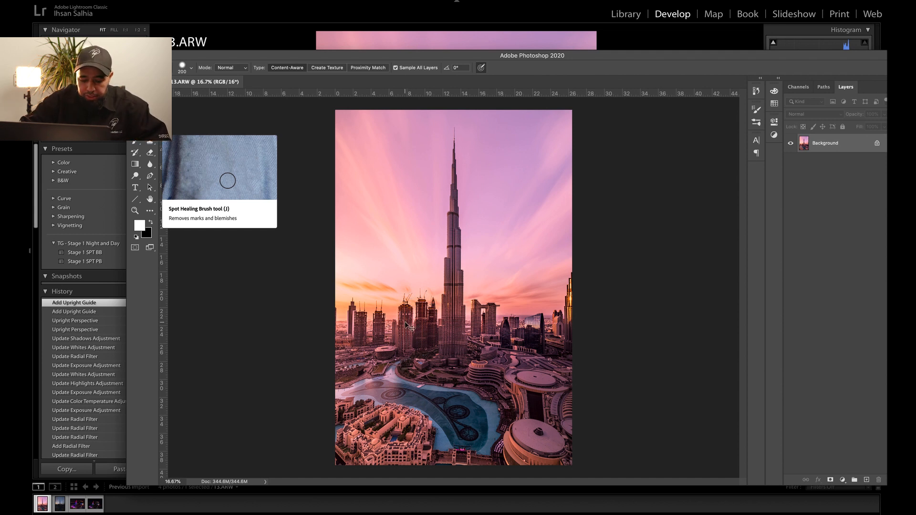
Step: Remove the cranes on top of the construction tower beside the pointed spire with the Spot Healing Brush at size 70
scroll(409, 327, up, 5)
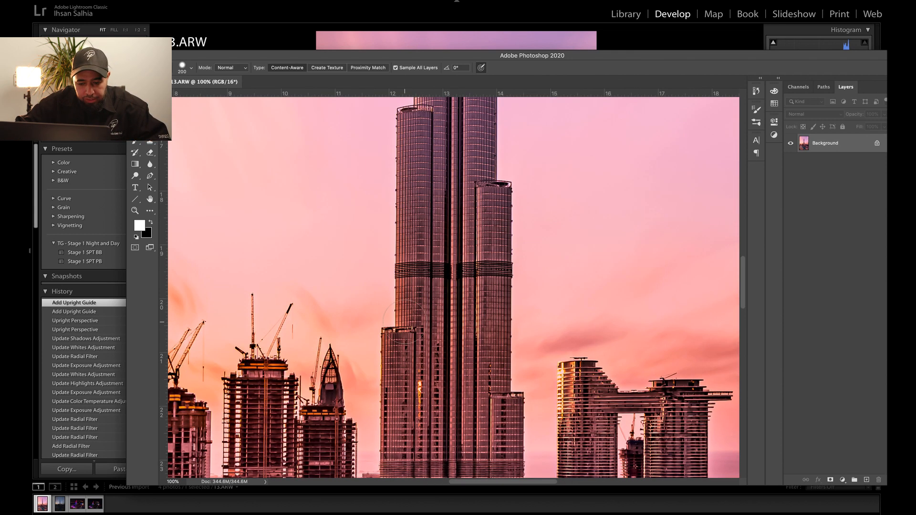
scroll(405, 323, left, 6)
key(bracketleft)
key(bracketleft)
key(bracketleft)
key(bracketleft)
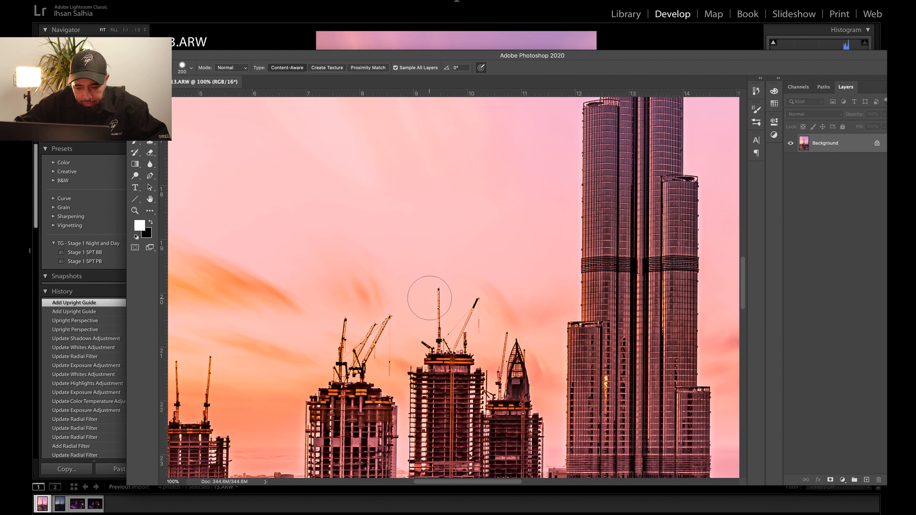
key(bracketleft)
key(bracketleft)
key(bracketleft)
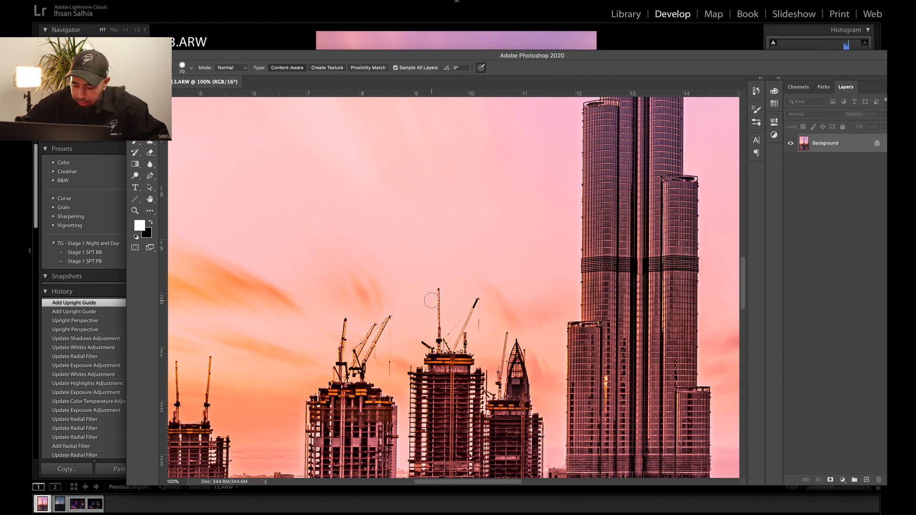
click(439, 289)
drag(440, 289, 439, 352)
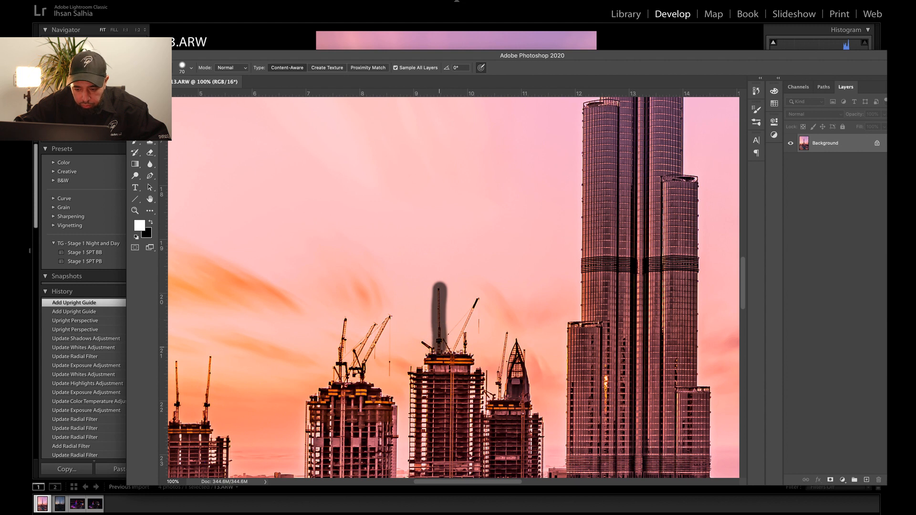
mouse_move(477, 300)
mouse_down()
mouse_move(459, 348)
mouse_move(479, 313)
mouse_move(480, 331)
mouse_move(454, 322)
mouse_move(423, 342)
mouse_move(466, 341)
mouse_move(442, 343)
mouse_move(452, 344)
mouse_up()
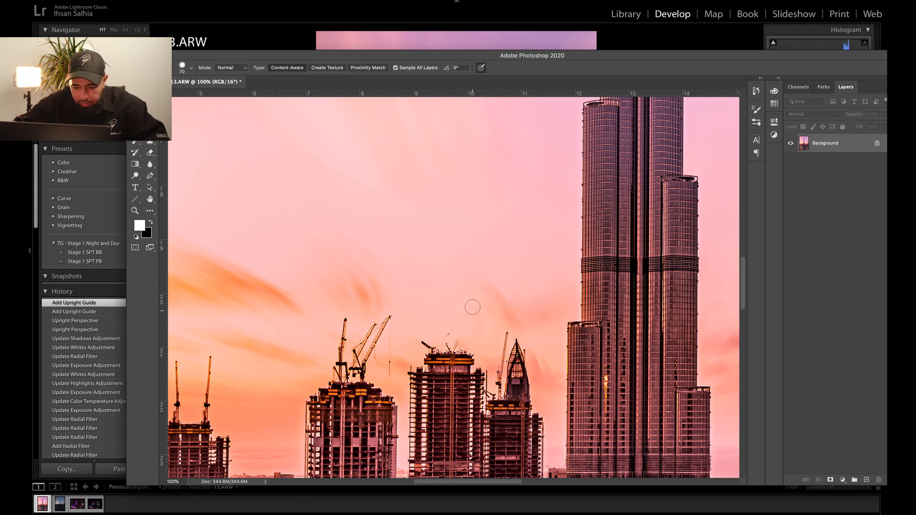
mouse_move(471, 307)
mouse_down()
mouse_move(435, 342)
mouse_move(420, 342)
mouse_up()
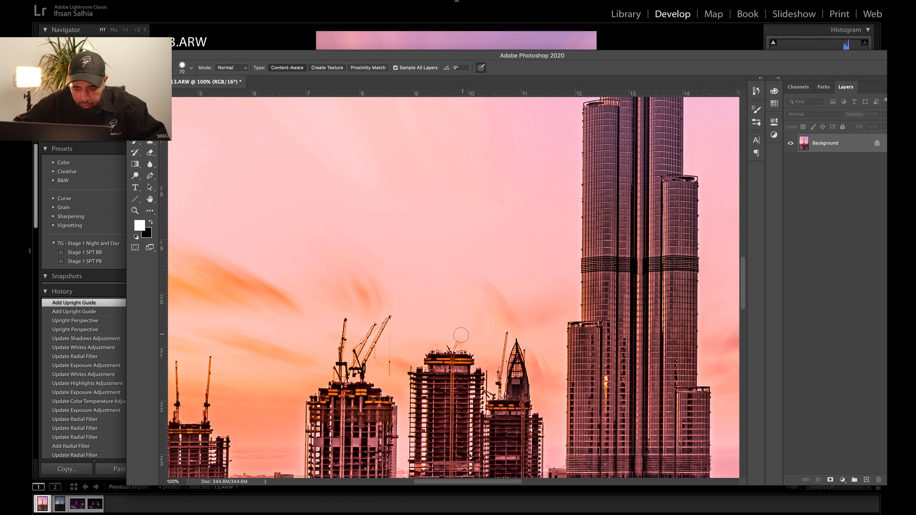
click(457, 342)
Step: Undo the size 70 stroke over the crane beside the pointed spire and heal that crane away with a size 50 brush
drag(506, 336, 502, 399)
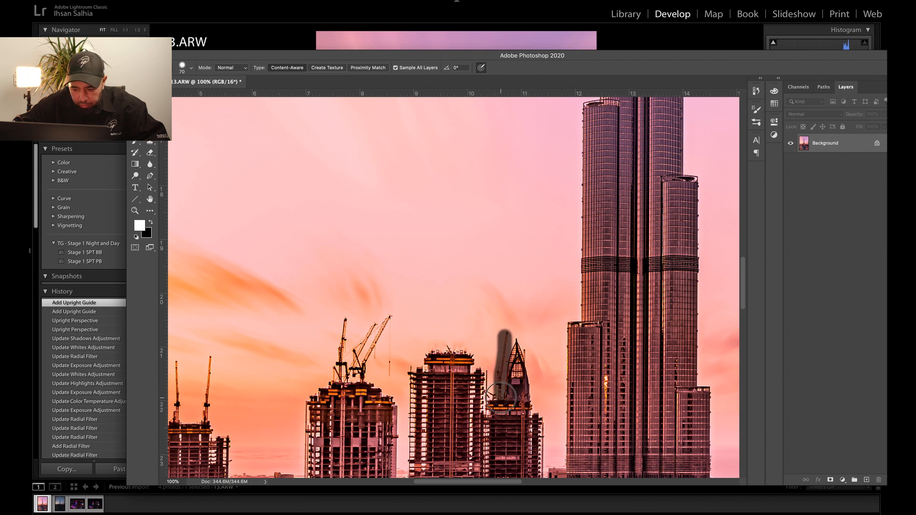
key(super+z)
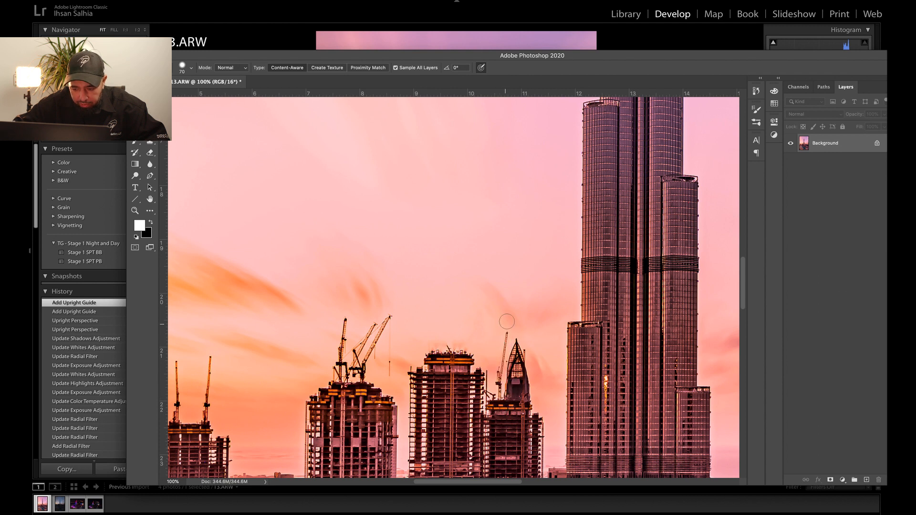
key(bracketleft)
key(bracketleft)
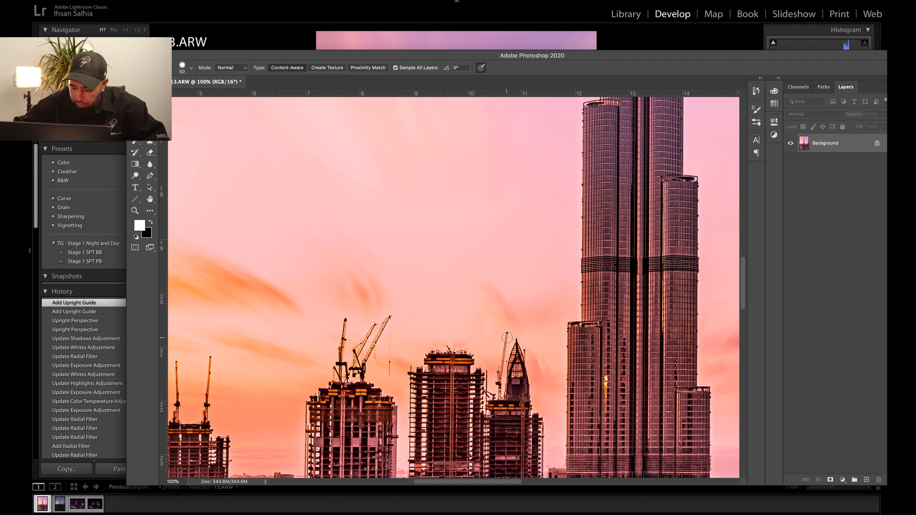
drag(507, 335, 500, 392)
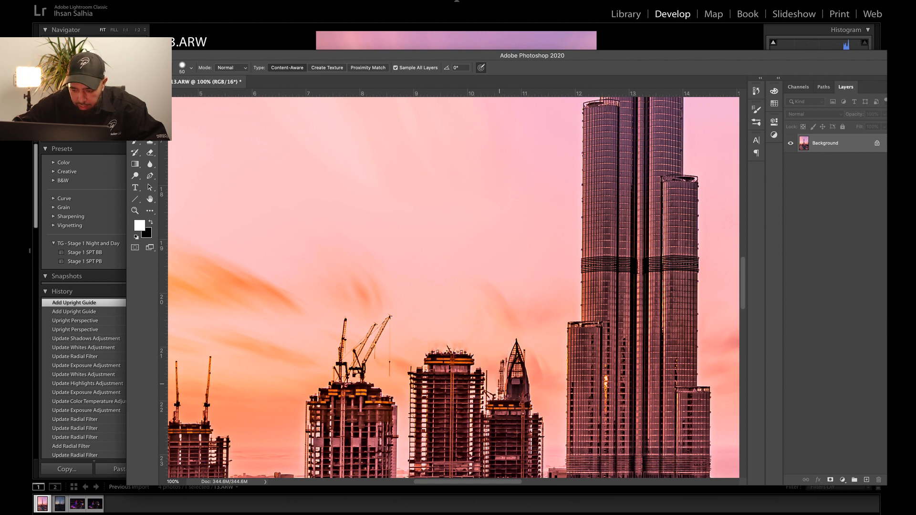
mouse_move(507, 333)
mouse_down()
mouse_move(499, 388)
mouse_move(495, 364)
mouse_up()
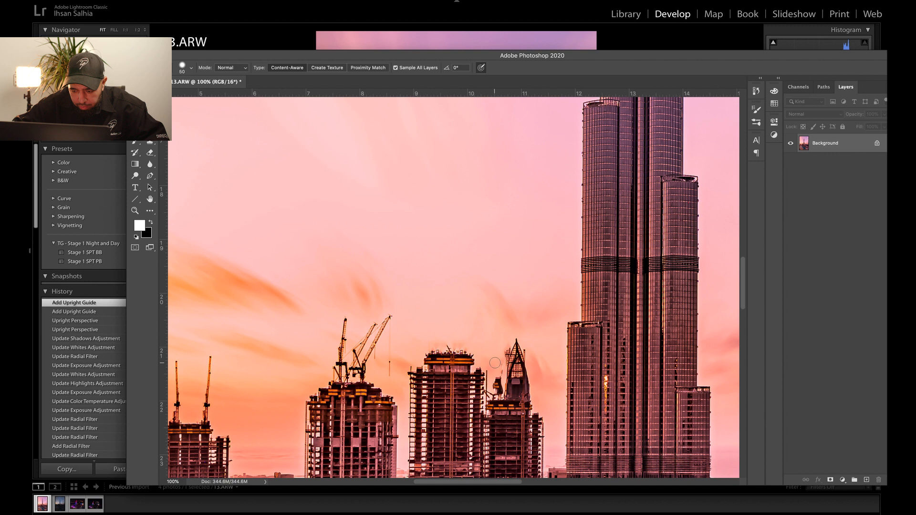
click(497, 382)
Step: Heal away the slanted crane arms and masts above the next construction tower away from the spire
mouse_move(392, 317)
mouse_down()
mouse_move(393, 372)
mouse_move(390, 316)
mouse_move(368, 362)
mouse_move(379, 343)
mouse_move(358, 362)
mouse_move(366, 372)
mouse_move(353, 363)
mouse_move(374, 336)
mouse_move(352, 342)
mouse_move(346, 323)
mouse_move(339, 361)
mouse_move(347, 363)
mouse_move(347, 343)
mouse_up()
click(346, 317)
click(376, 325)
click(366, 365)
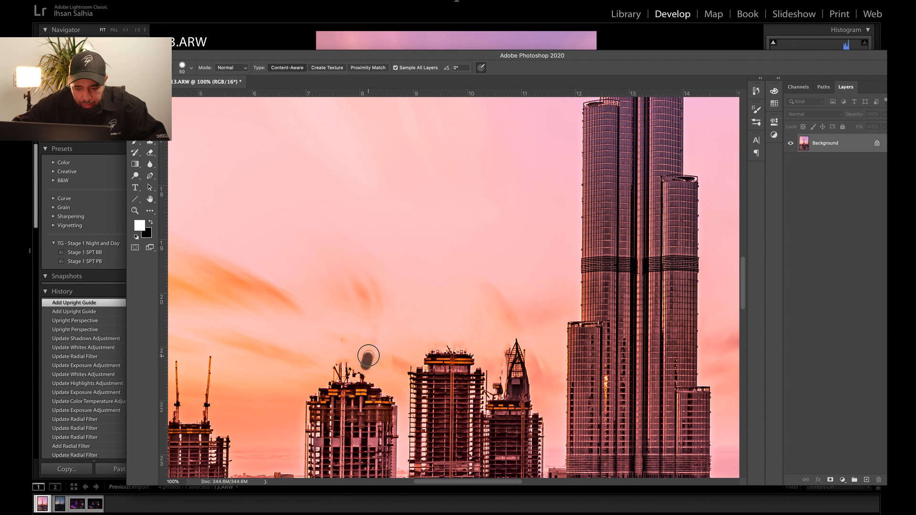
click(340, 339)
Step: Remove the pair of thin cranes above each of the two construction towers farthest from the main skyscraper with the Spot Healing Brush
scroll(343, 360, left, 5)
scroll(343, 361, down, 1)
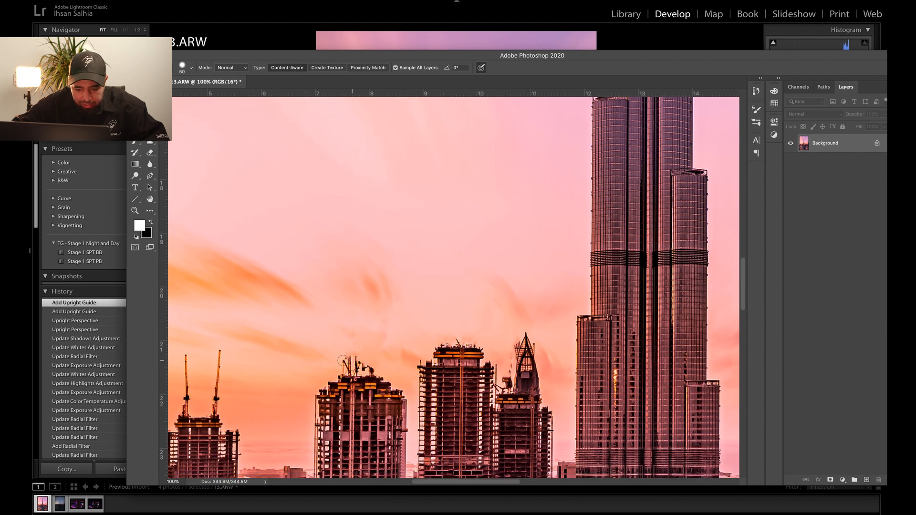
drag(362, 326, 359, 381)
mouse_move(364, 334)
mouse_down()
mouse_move(364, 352)
mouse_move(330, 348)
mouse_move(331, 373)
mouse_up()
drag(330, 377, 330, 378)
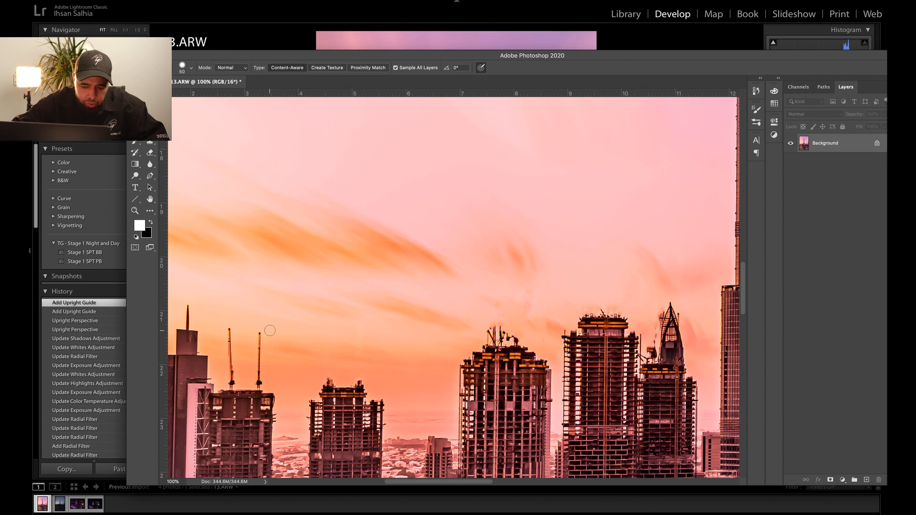
drag(259, 333, 258, 384)
drag(230, 329, 230, 385)
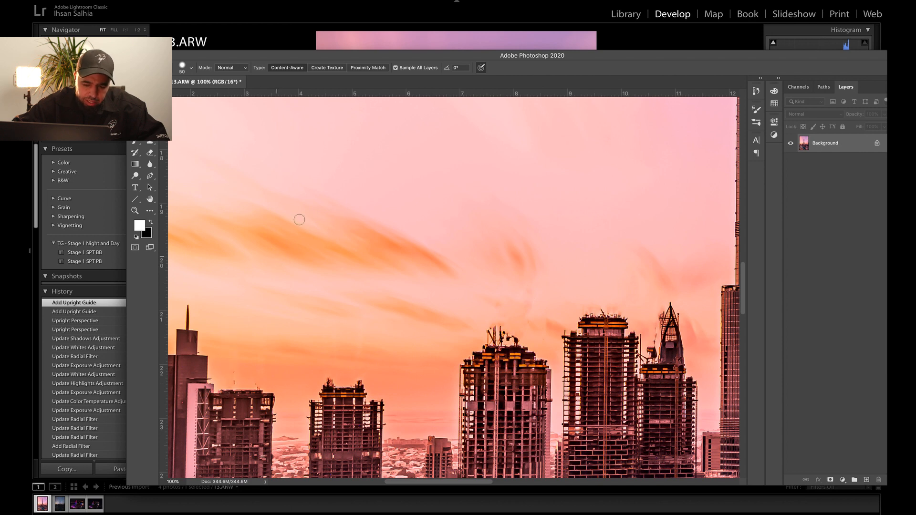
scroll(349, 230, right, 15)
scroll(349, 229, down, 5)
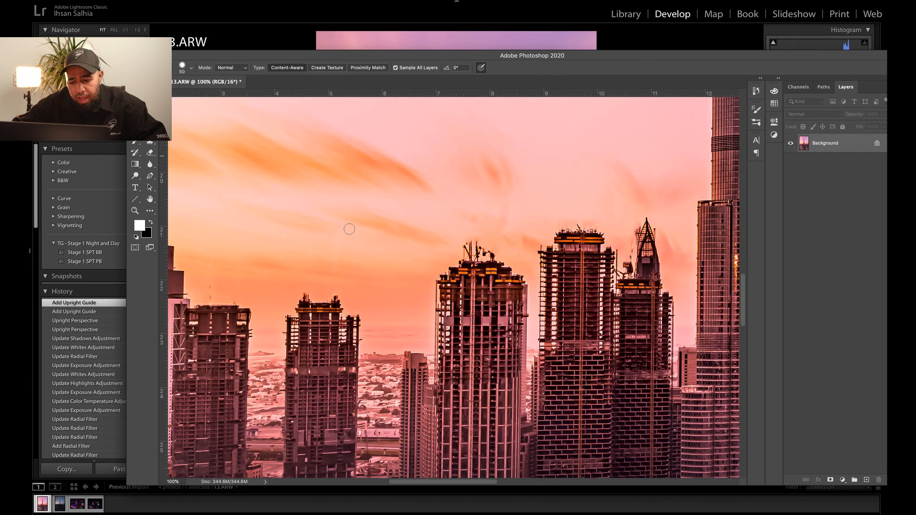
scroll(350, 229, up, 6)
scroll(349, 229, left, 10)
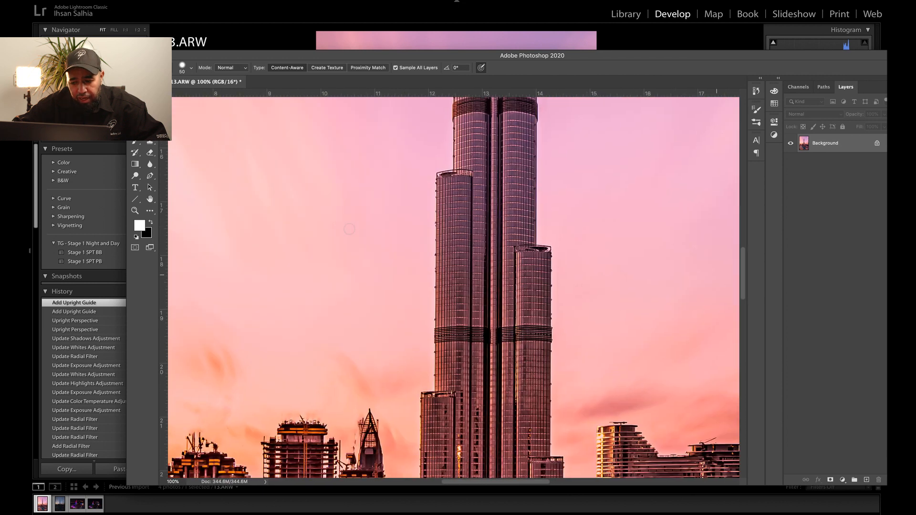
scroll(350, 230, right, 3)
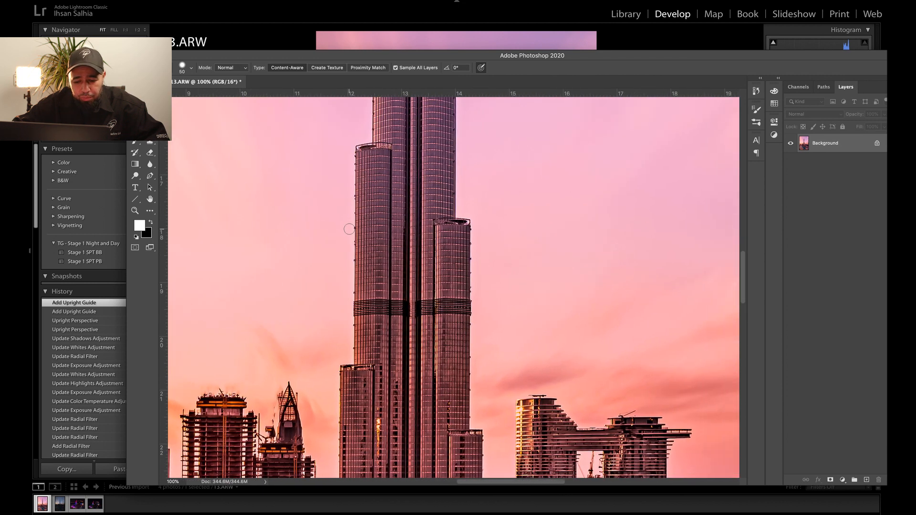
Step: Save the retouched sunset photo and switch back to Lightroom Classic
key(ctrl+0)
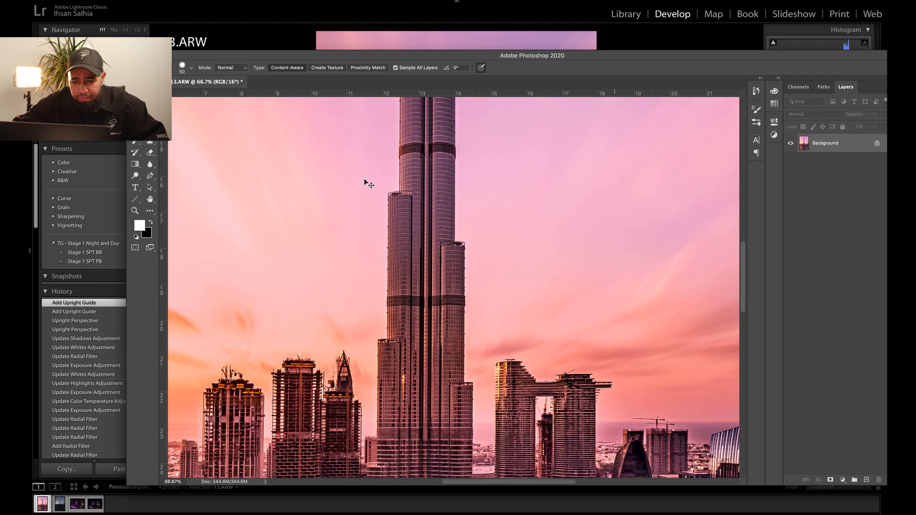
key(ctrl+minus)
key(ctrl+minus)
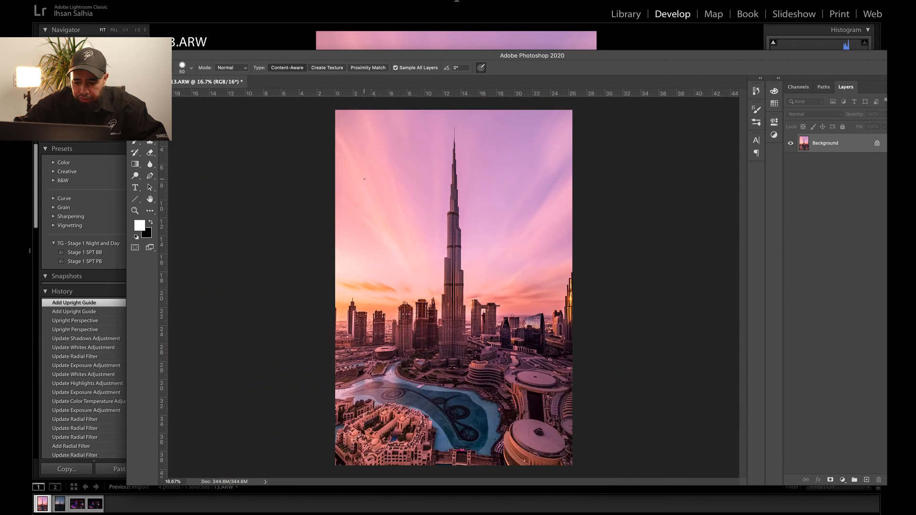
key(ctrl+s)
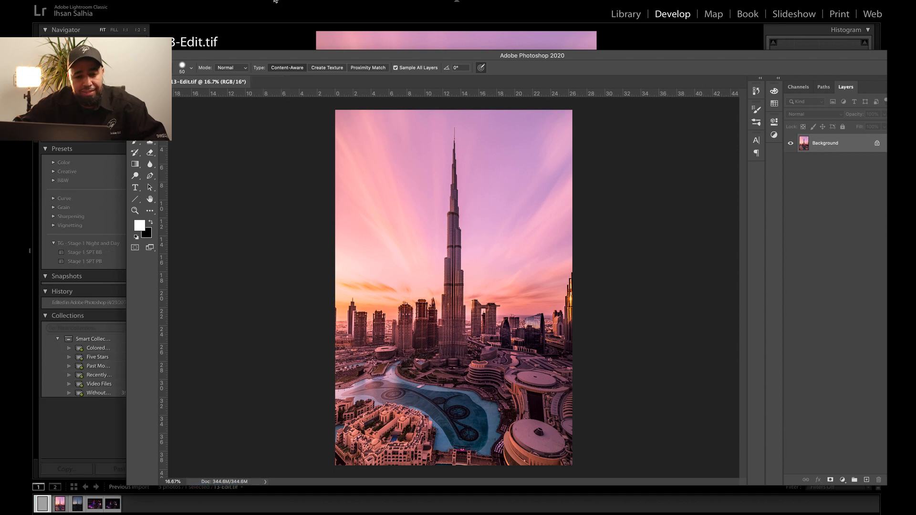
click(275, 0)
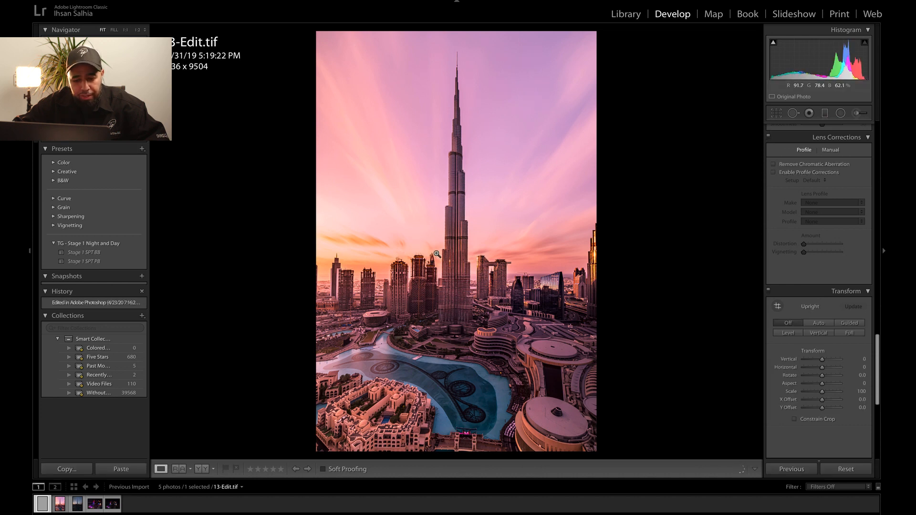
Step: Select the retouched 13-Edit.tif together with 14.ARW and show the two photos side by side in Compare view
click(60, 505)
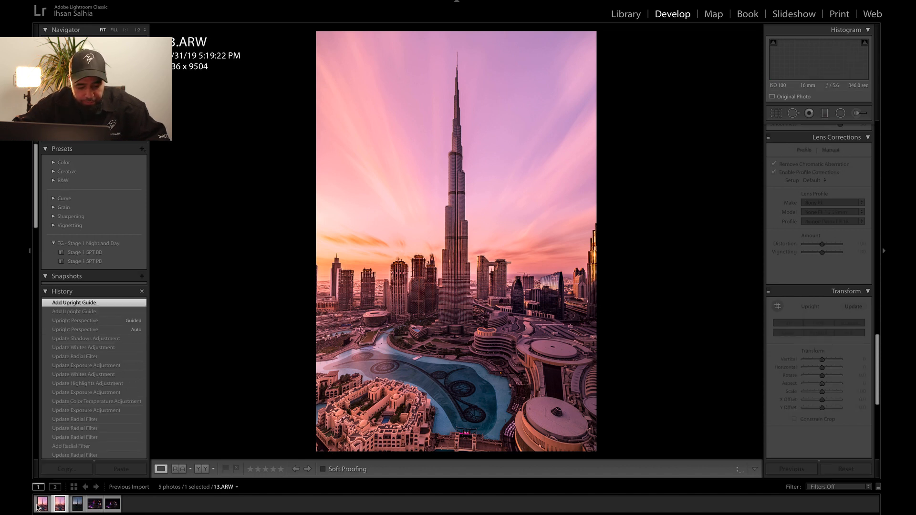
click(77, 504)
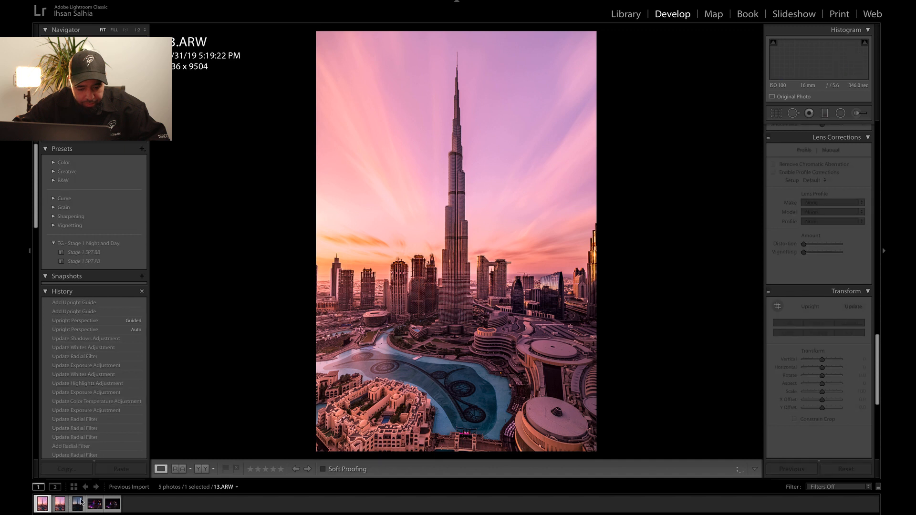
ctrl+click(77, 505)
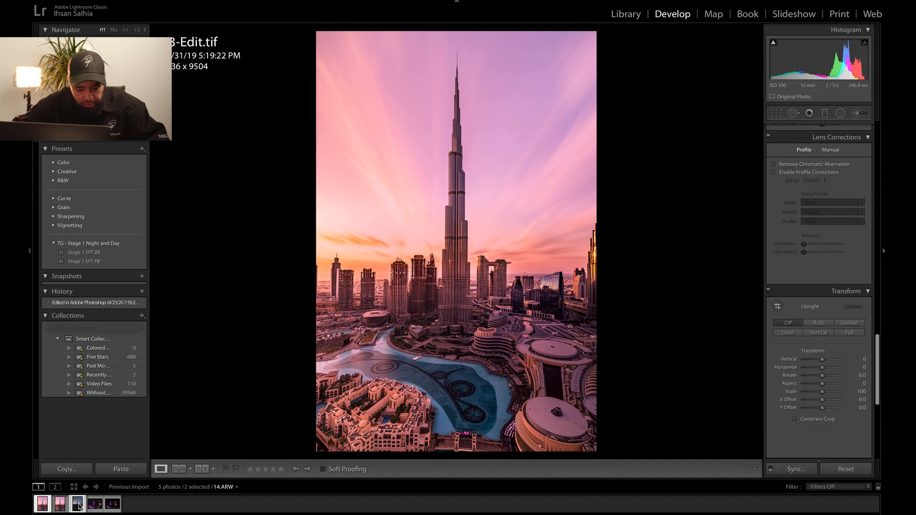
key(c)
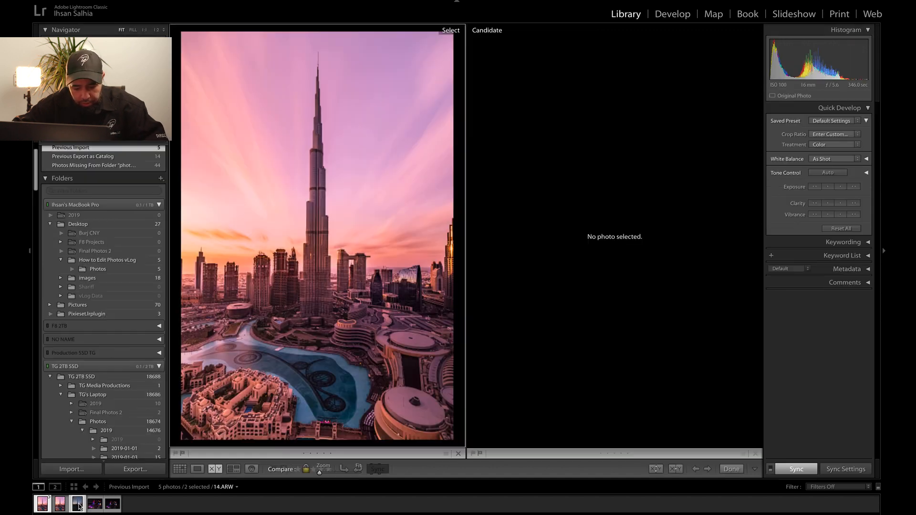